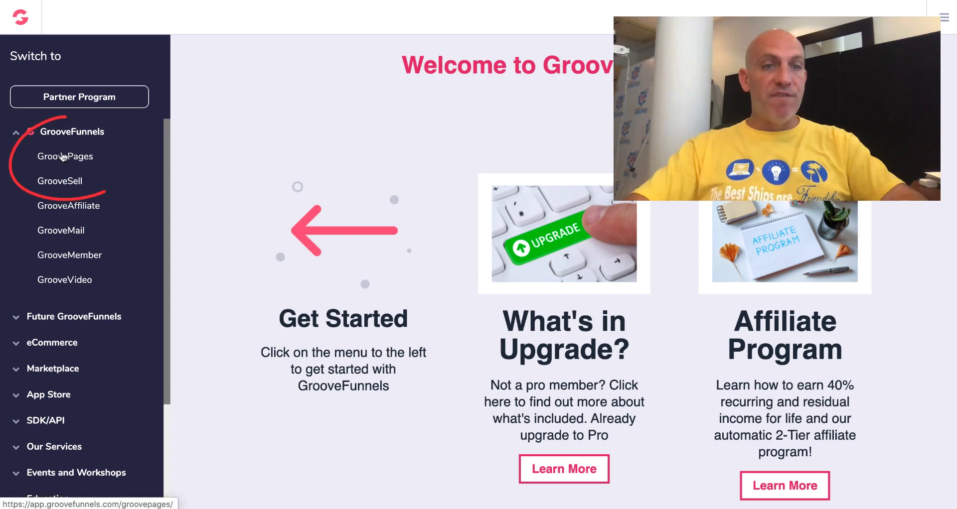
# - Start a new GroovePages site and scroll through the template gallery
pyautogui.click(64, 157)
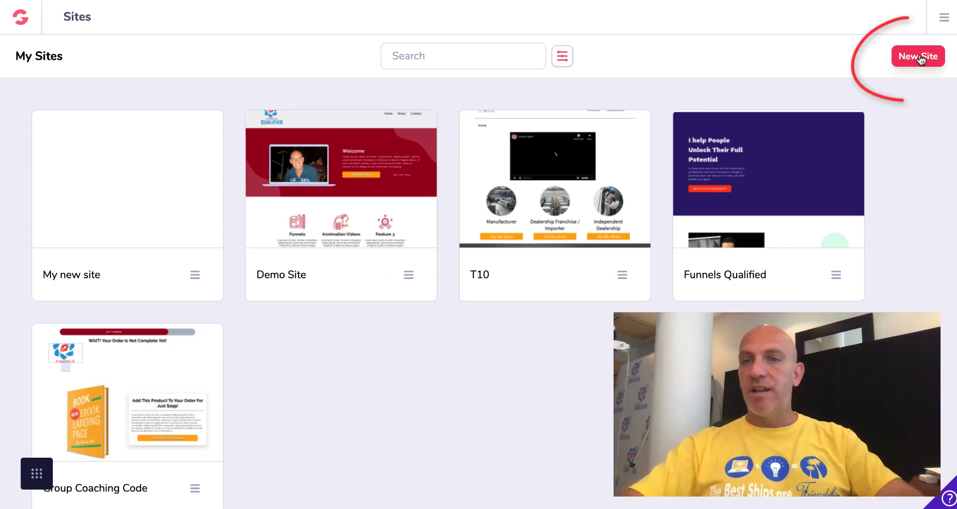
pyautogui.click(920, 58)
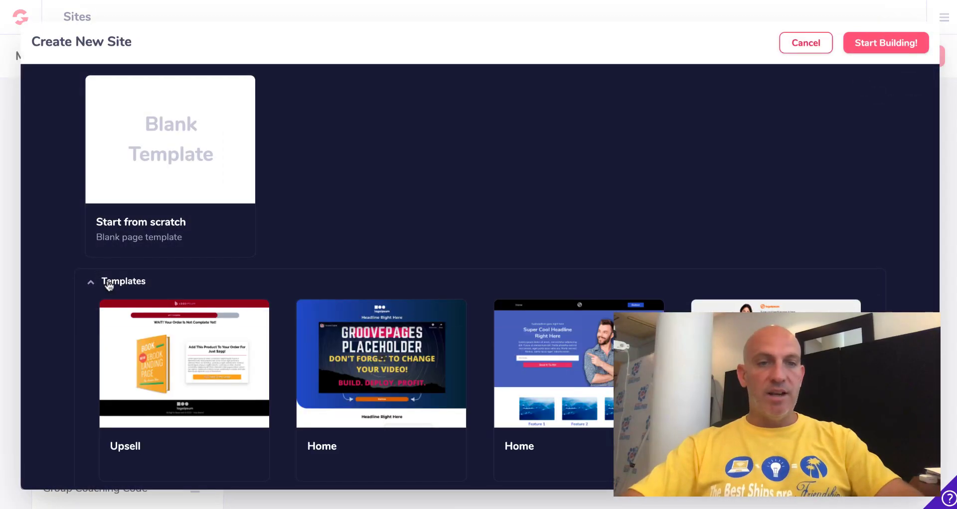
pyautogui.scroll(-1, 109, 286)
pyautogui.scroll(-1, 274, 277)
pyautogui.scroll(-1, 274, 277)
pyautogui.scroll(-1, 274, 277)
pyautogui.scroll(-1, 274, 277)
pyautogui.scroll(-1, 274, 277)
pyautogui.scroll(-2, 274, 277)
pyautogui.scroll(-1, 274, 277)
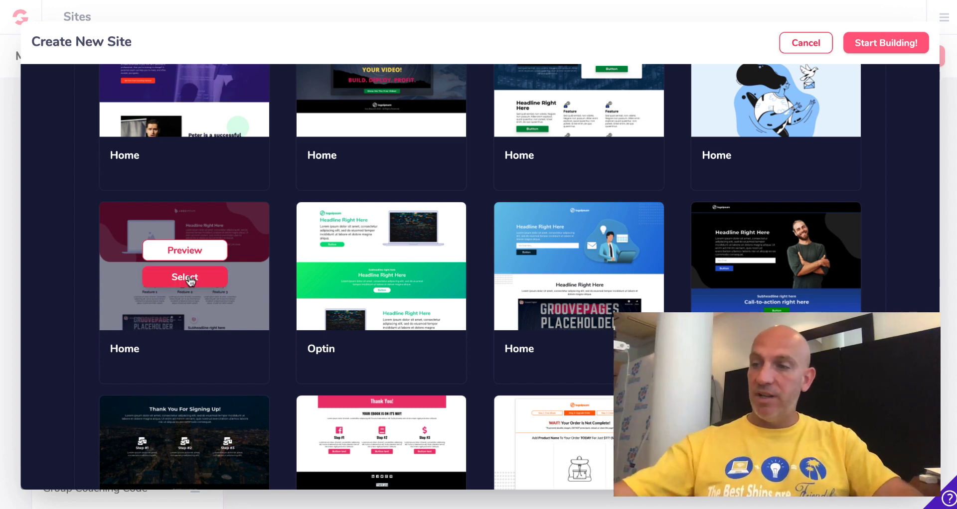
# - Build the site from the red Home template and scroll through its Home page
pyautogui.click(189, 280)
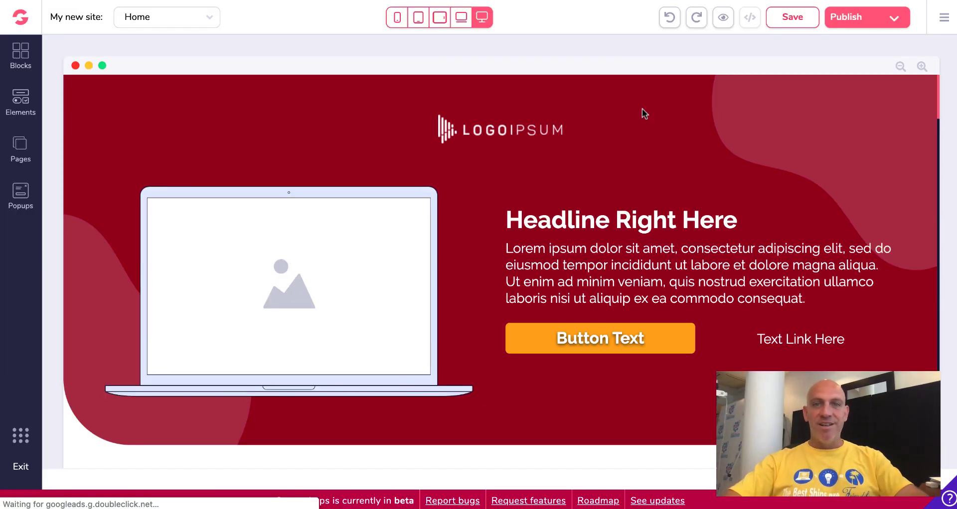
pyautogui.scroll(-5, 375, 129)
pyautogui.scroll(-5, 375, 129)
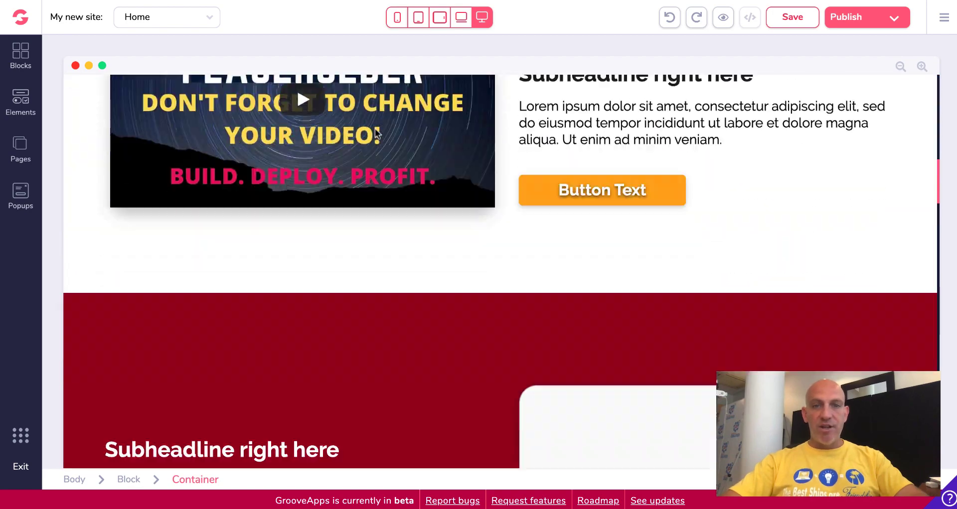
pyautogui.scroll(-5, 375, 129)
pyautogui.scroll(-5, 375, 130)
pyautogui.scroll(-3, 375, 130)
pyautogui.scroll(5, 375, 130)
pyautogui.scroll(10, 375, 130)
pyautogui.scroll(5, 375, 128)
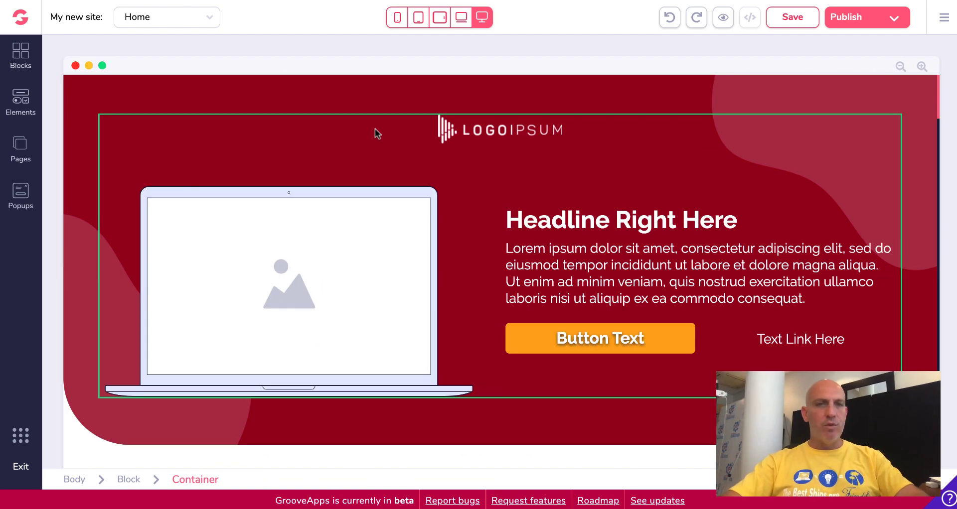
# - Drag a Wireframes navigation bar block with logo and Home link to the page top
pyautogui.click(21, 55)
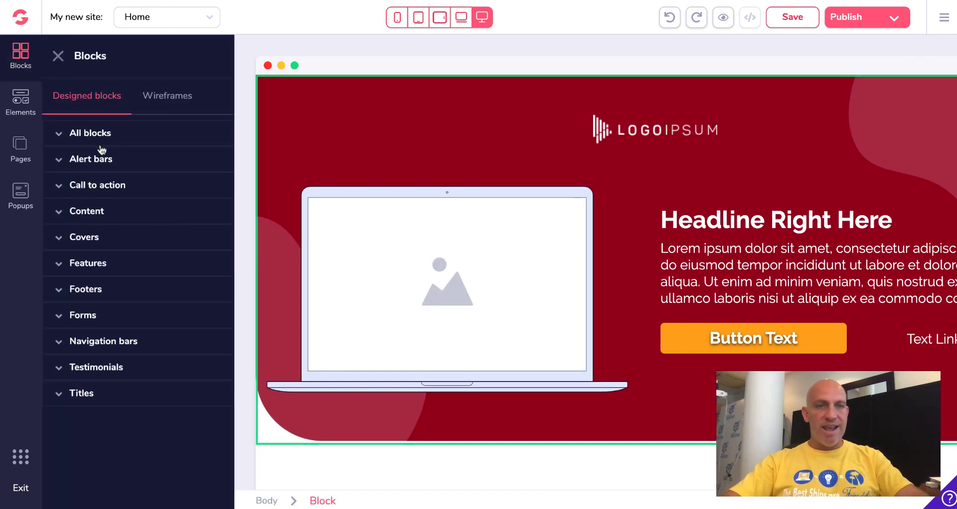
pyautogui.click(154, 96)
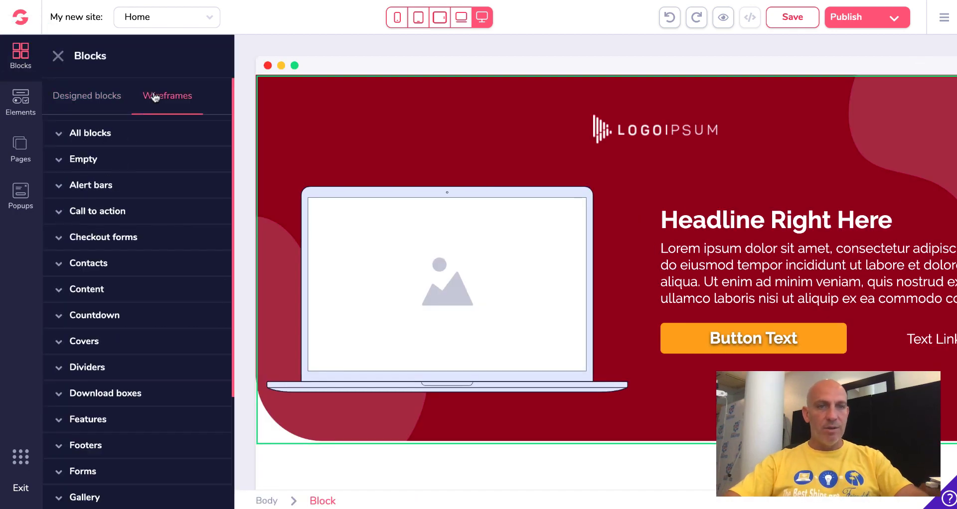
pyautogui.scroll(-3, 110, 336)
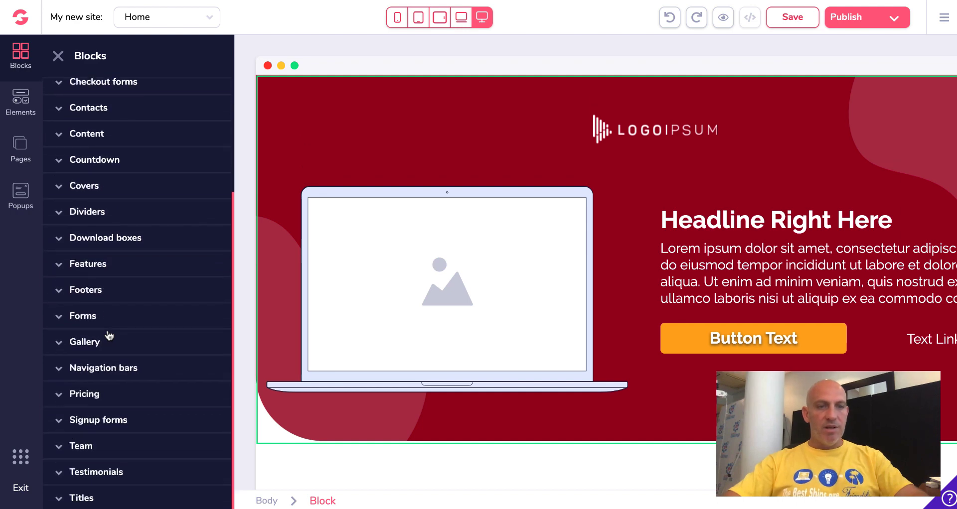
pyautogui.click(112, 369)
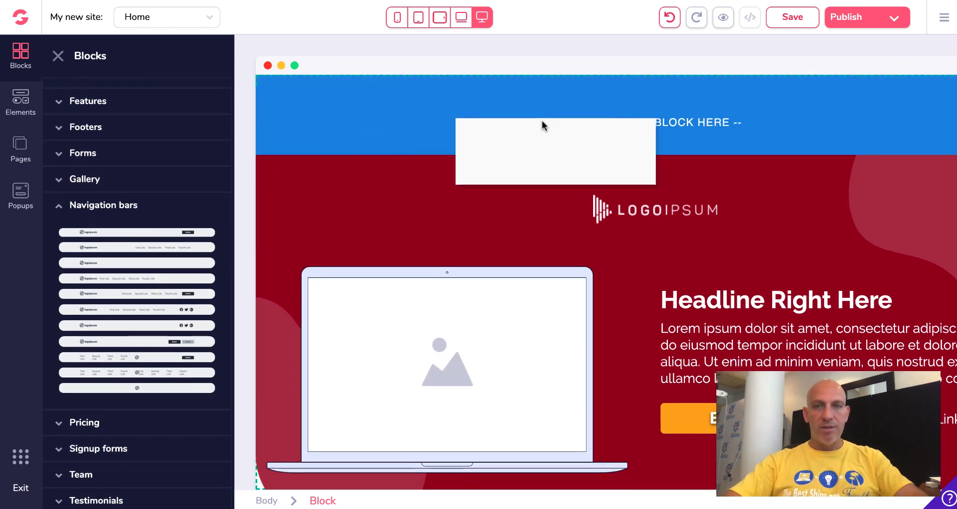
pyautogui.moveTo(146, 246); pyautogui.dragTo(542, 124)
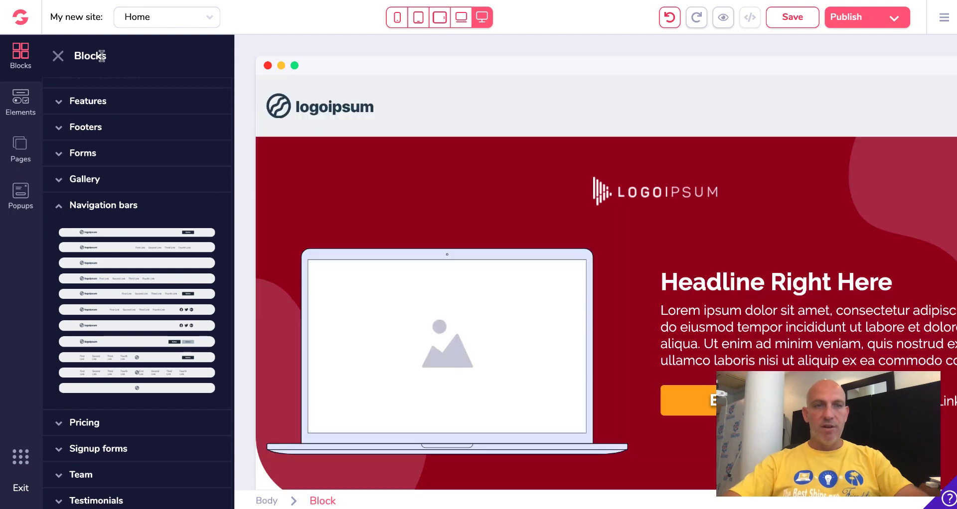
pyautogui.click(57, 56)
pyautogui.moveTo(854, 103); pyautogui.dragTo(852, 87)
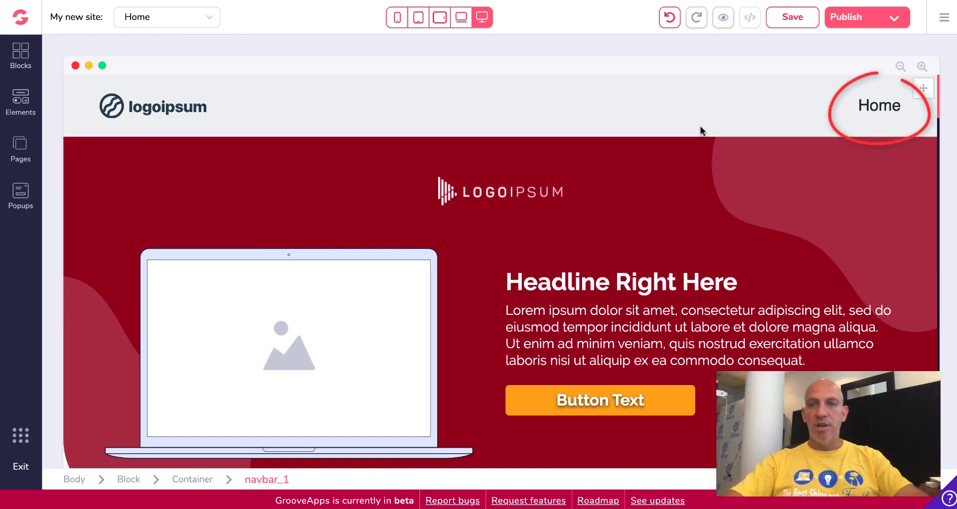
# - Swap the navbar's placeholder logo for the Funnels Qualified image from the image library
pyautogui.click(142, 108)
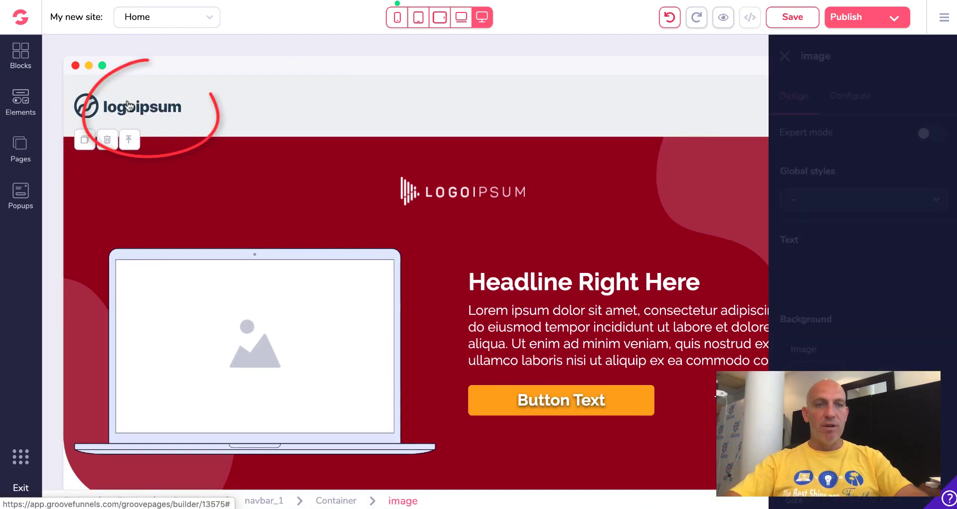
pyautogui.click(854, 93)
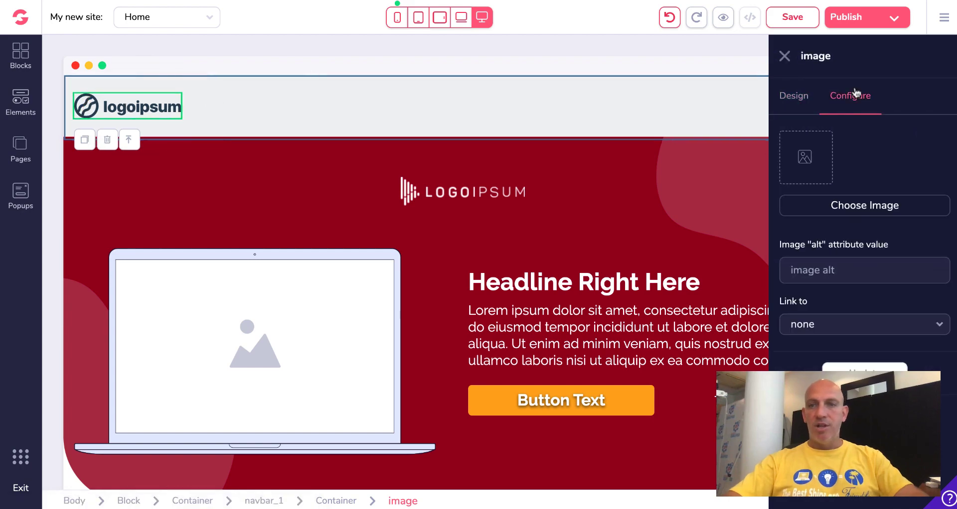
pyautogui.click(810, 156)
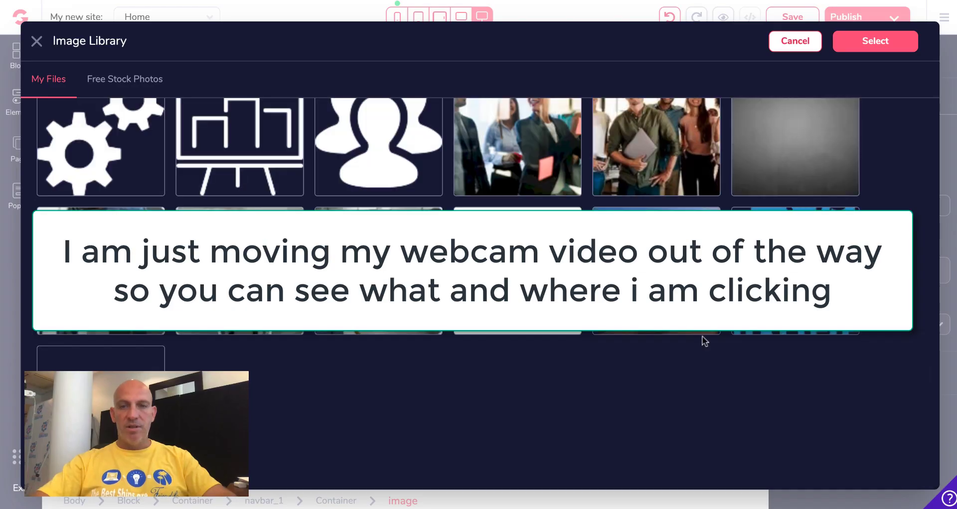
pyautogui.click(795, 272)
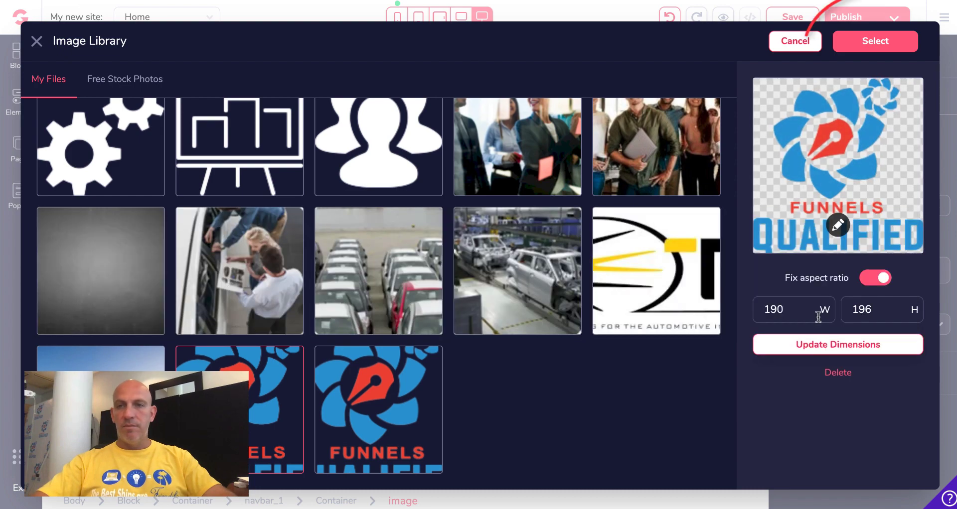
pyautogui.click(876, 41)
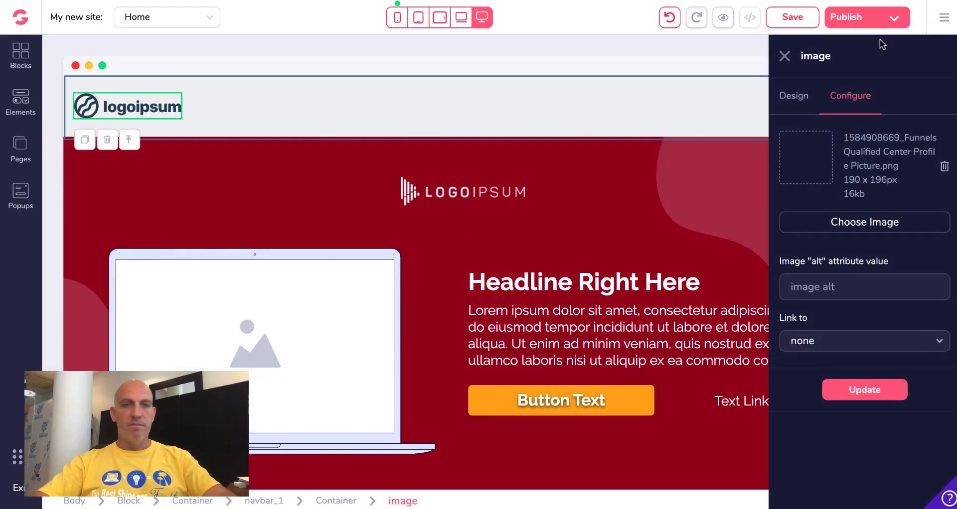
pyautogui.click(864, 390)
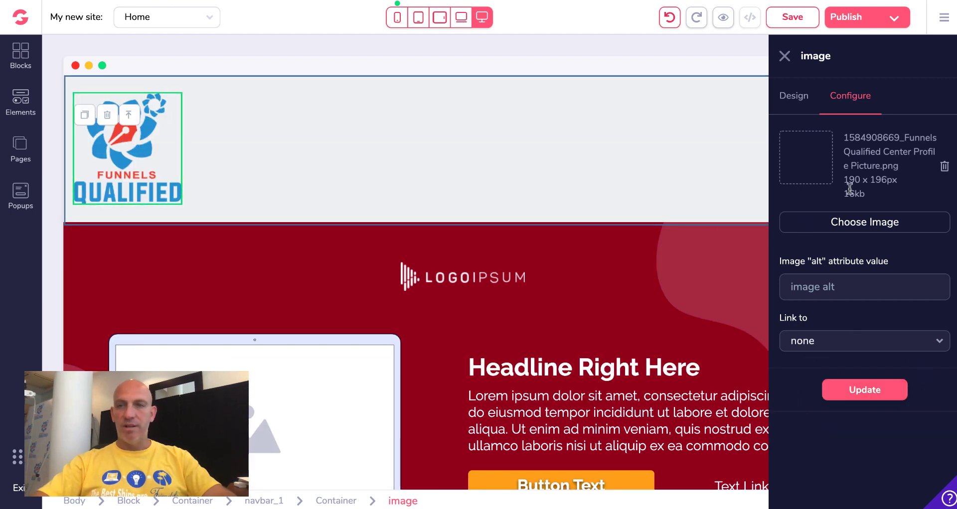
pyautogui.click(700, 129)
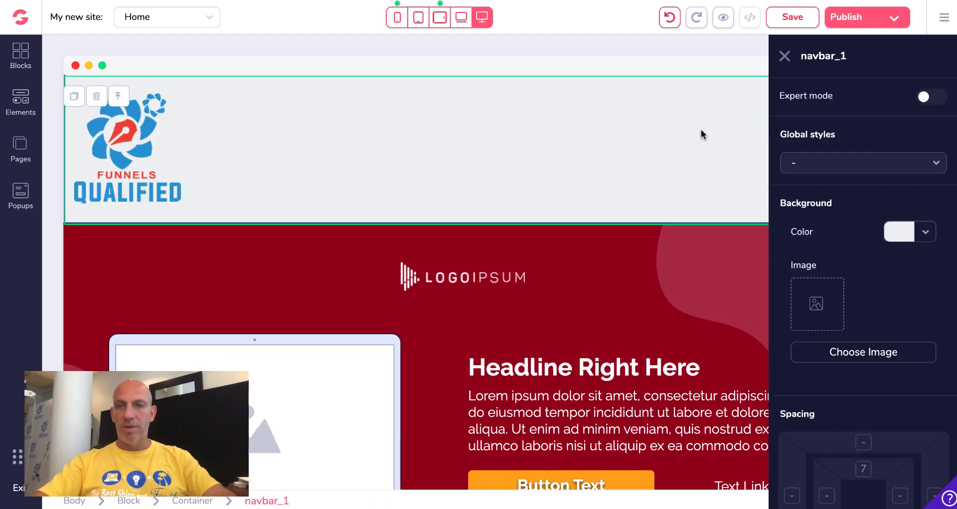
pyautogui.click(784, 57)
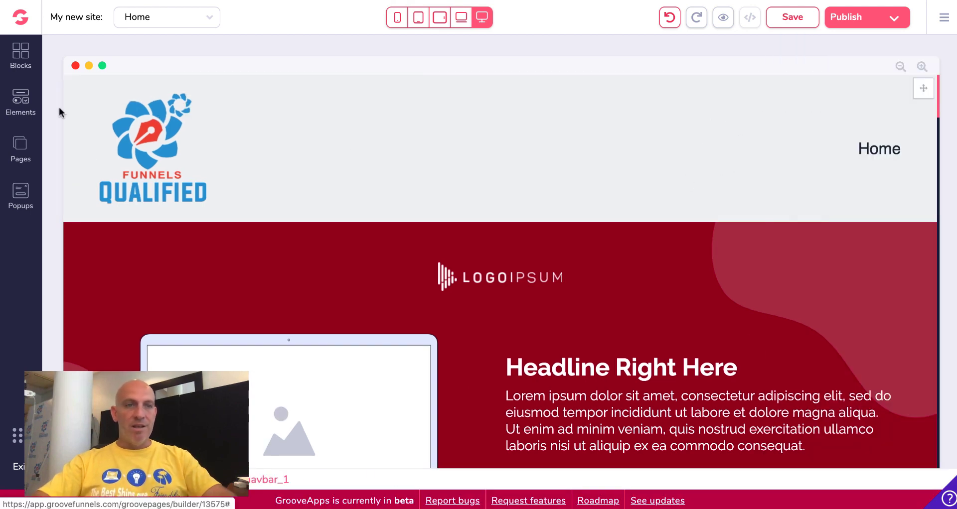
# - Add a second page built from the red hero template
pyautogui.click(18, 146)
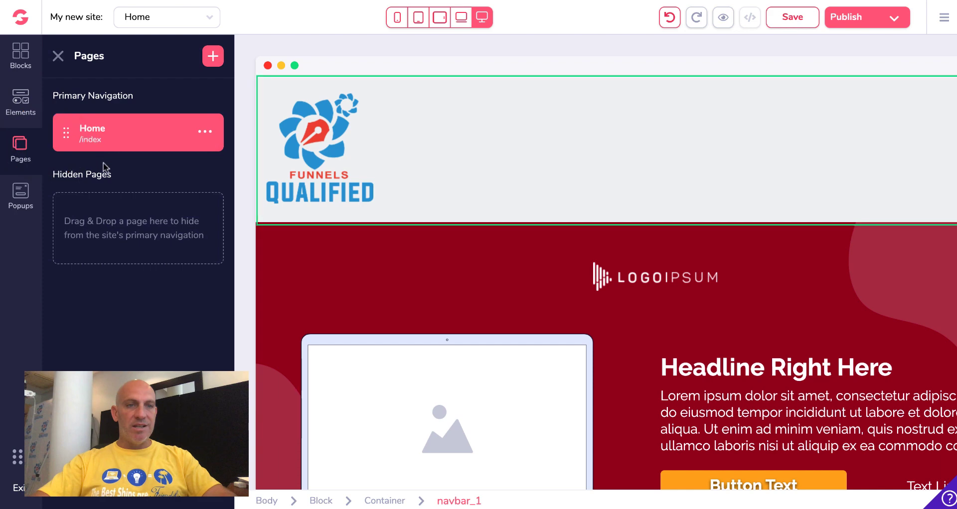
pyautogui.click(205, 60)
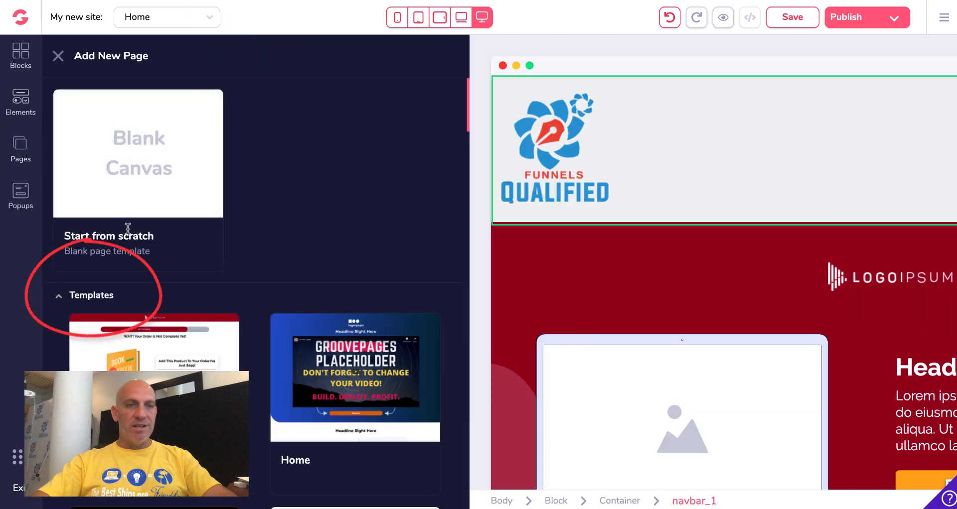
pyautogui.scroll(-3, 127, 228)
pyautogui.scroll(-3, 128, 228)
pyautogui.scroll(-5, 127, 228)
pyautogui.scroll(-5, 127, 228)
pyautogui.scroll(-1, 127, 229)
pyautogui.click(161, 286)
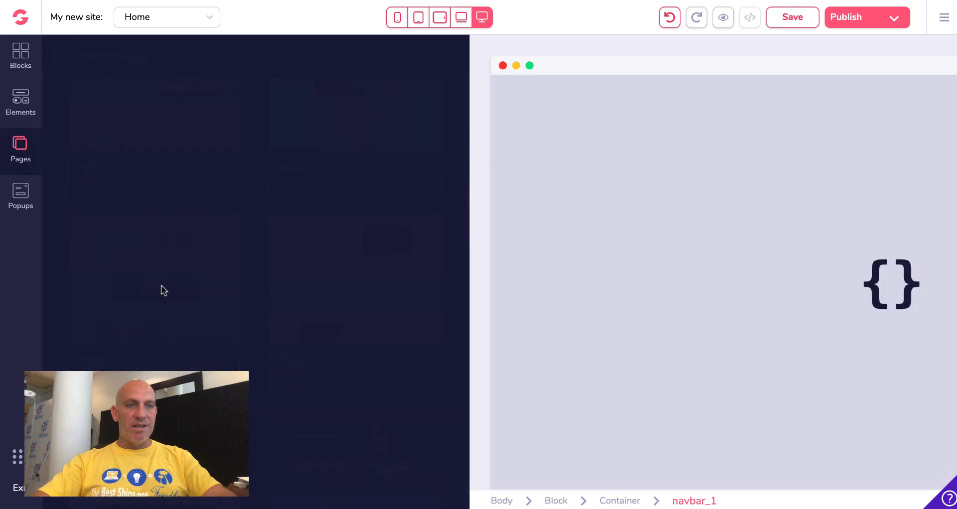
# - Rename Page 2 to About
pyautogui.click(205, 175)
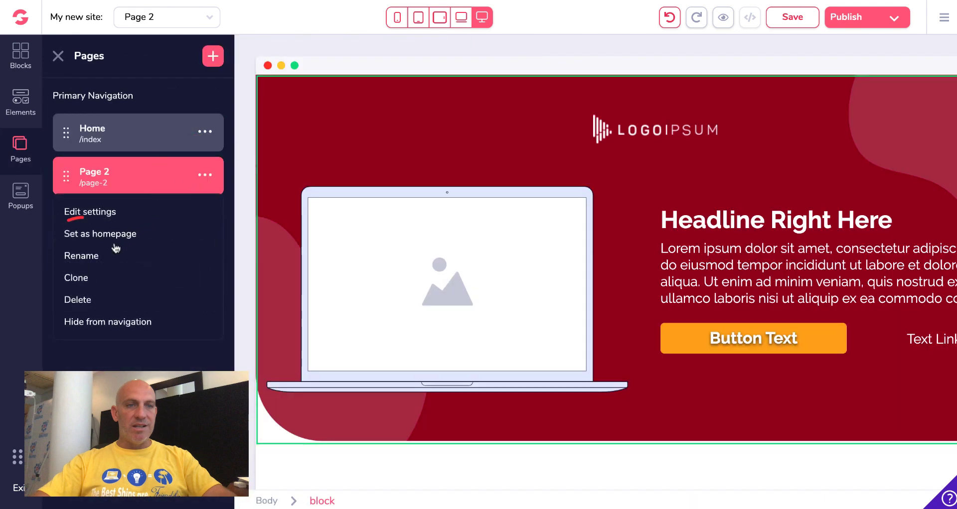
pyautogui.click(95, 257)
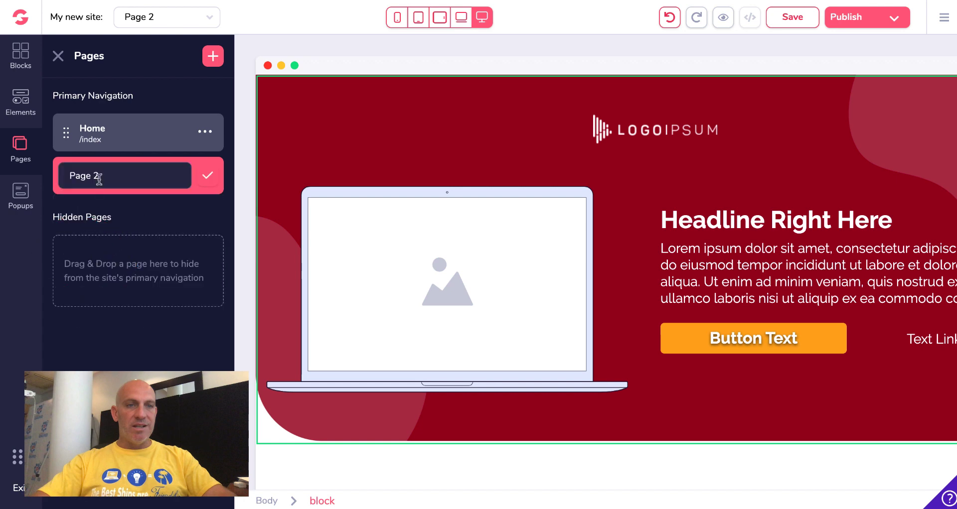
pyautogui.write('About')
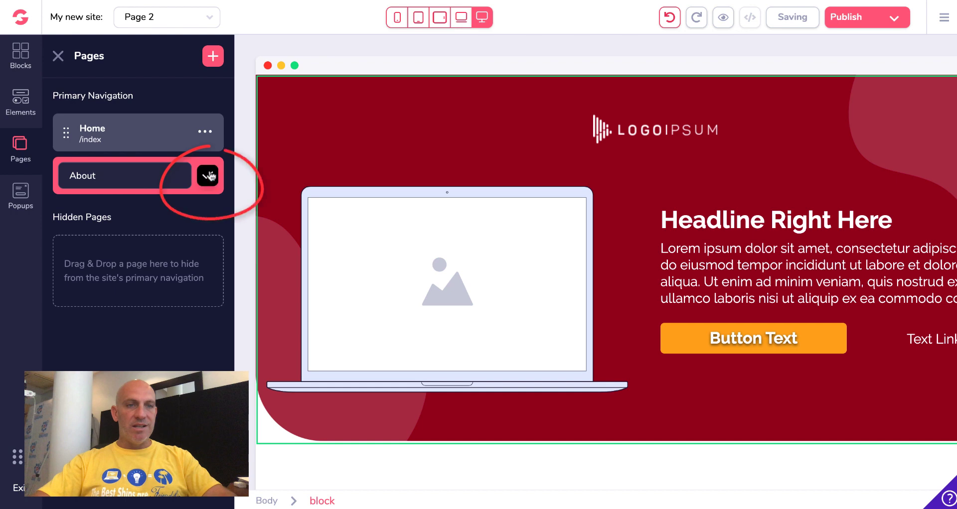
pyautogui.click(209, 176)
# - Add a third page built from the red hero template
pyautogui.click(211, 58)
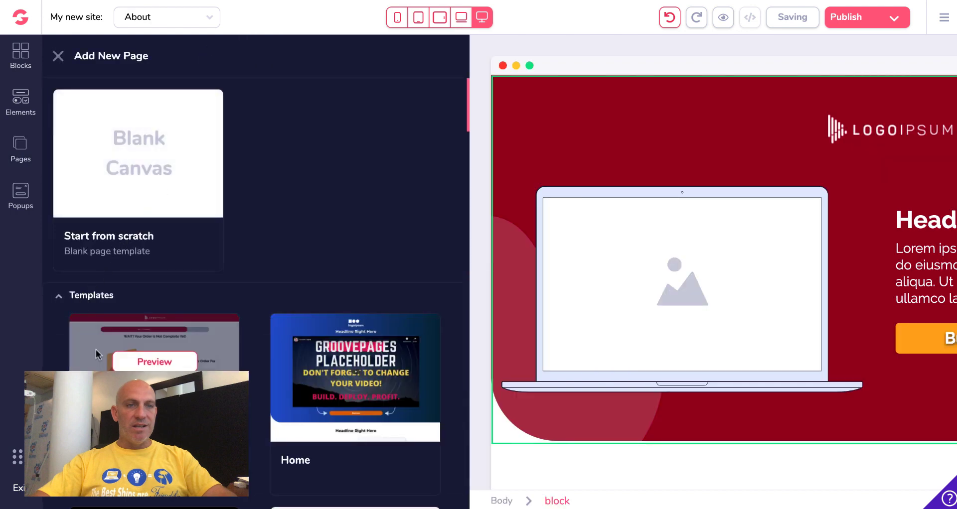
pyautogui.scroll(-5, 96, 349)
pyautogui.scroll(-5, 95, 349)
pyautogui.scroll(-4, 96, 348)
pyautogui.scroll(-1, 125, 329)
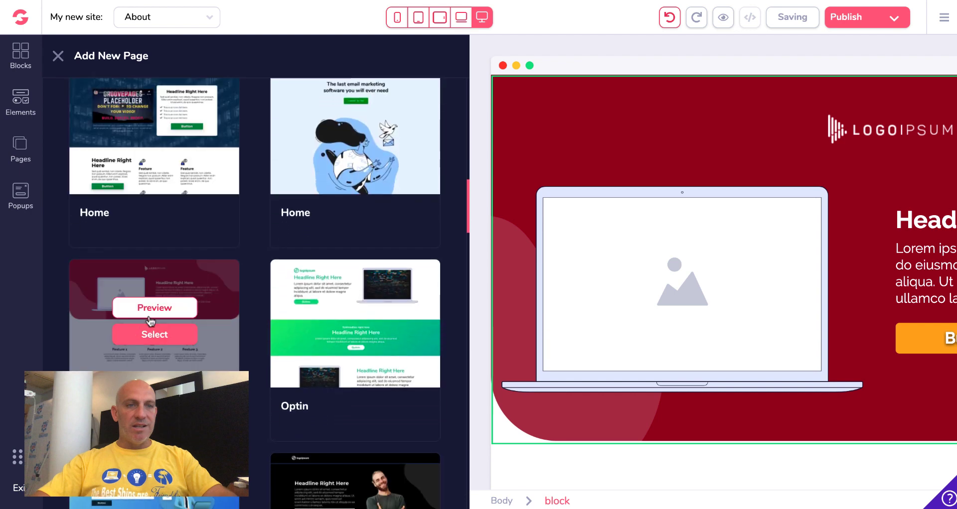
pyautogui.click(158, 335)
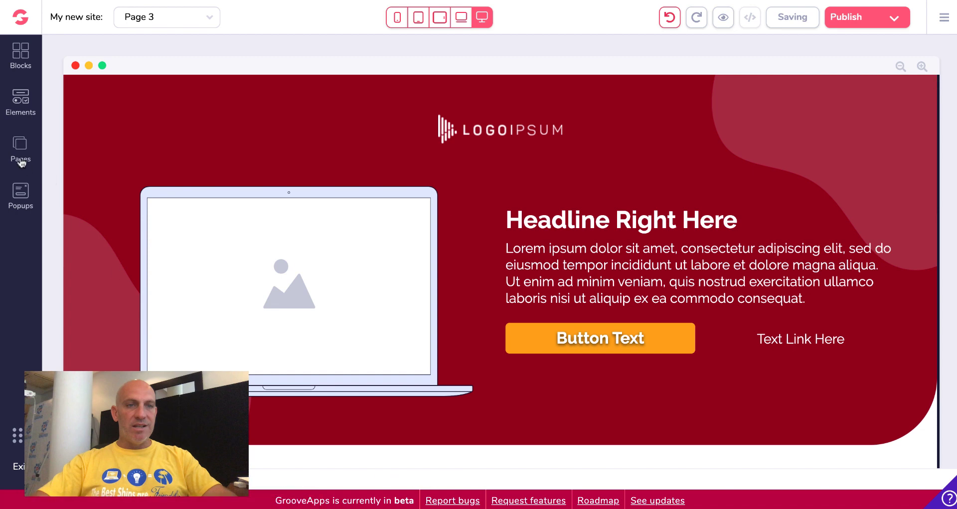
# - Rename Page 3 to Contact
pyautogui.click(20, 147)
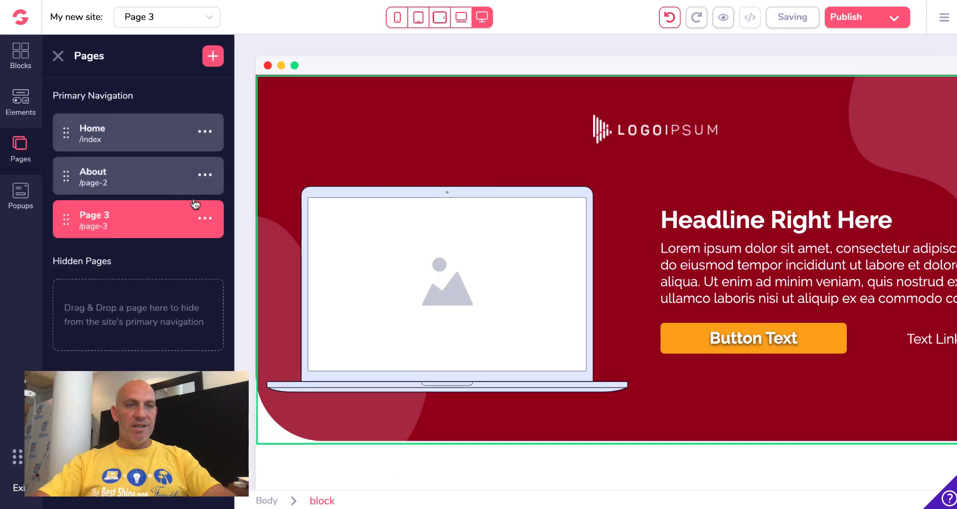
pyautogui.click(205, 218)
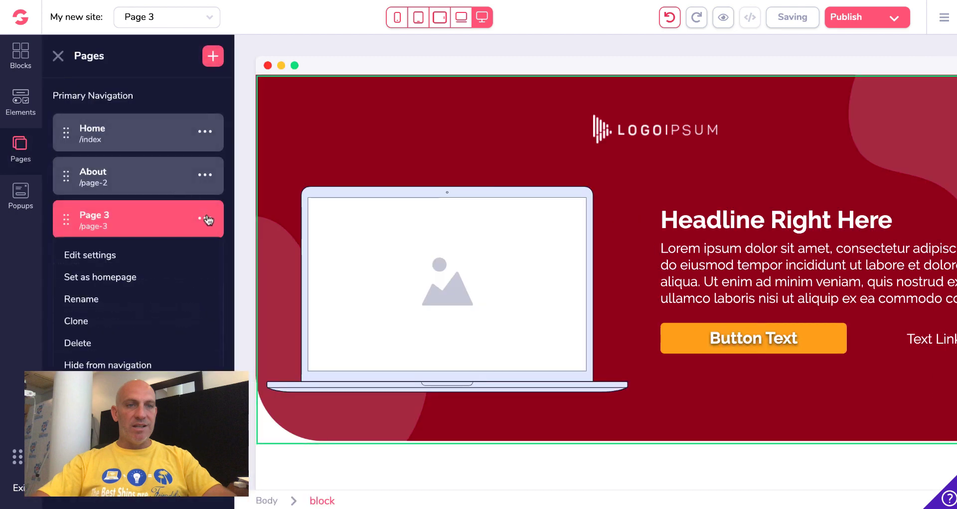
pyautogui.click(91, 298)
pyautogui.tripleClick(98, 224)
pyautogui.write('Contact')
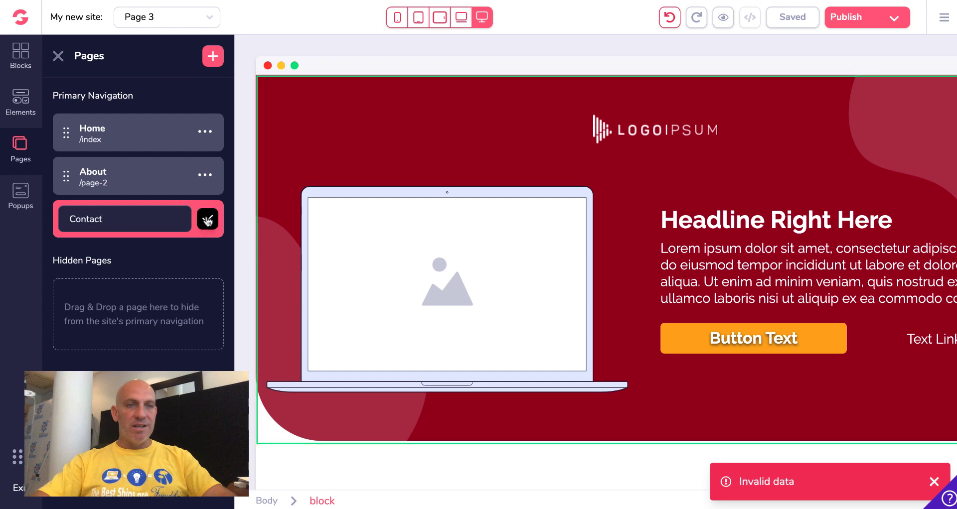
pyautogui.click(207, 219)
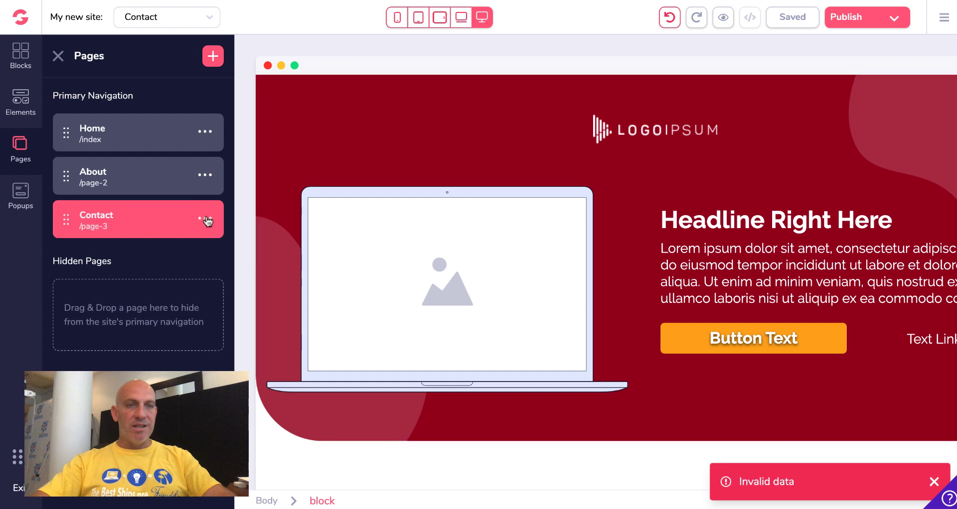
# - Switch to the Home page and check its Home/About/Contact header navigation
pyautogui.click(58, 56)
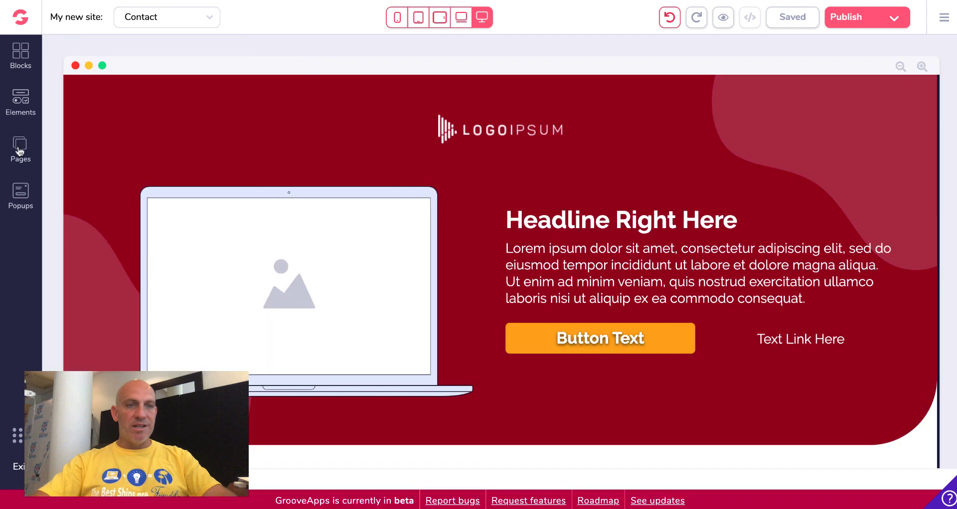
pyautogui.click(20, 146)
pyautogui.click(109, 135)
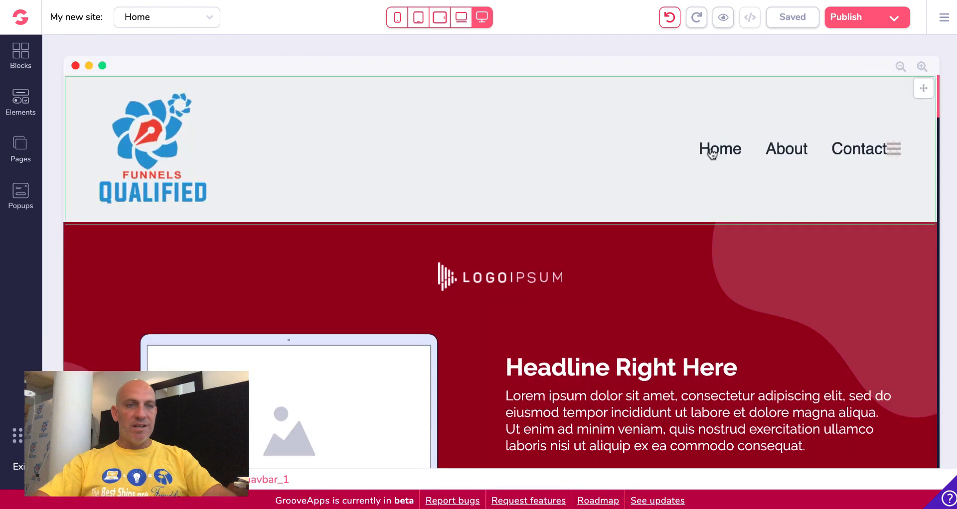
pyautogui.click(719, 150)
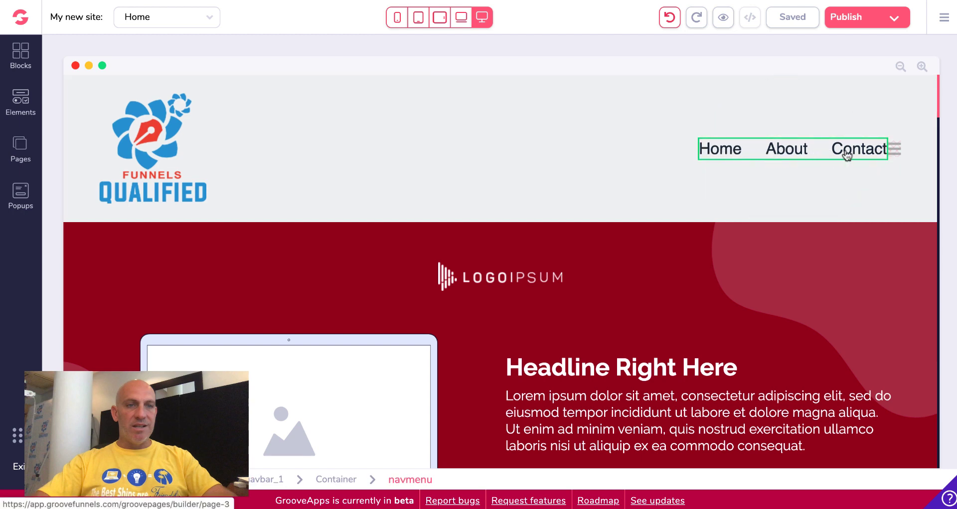
pyautogui.click(657, 171)
pyautogui.scroll(-2, 657, 171)
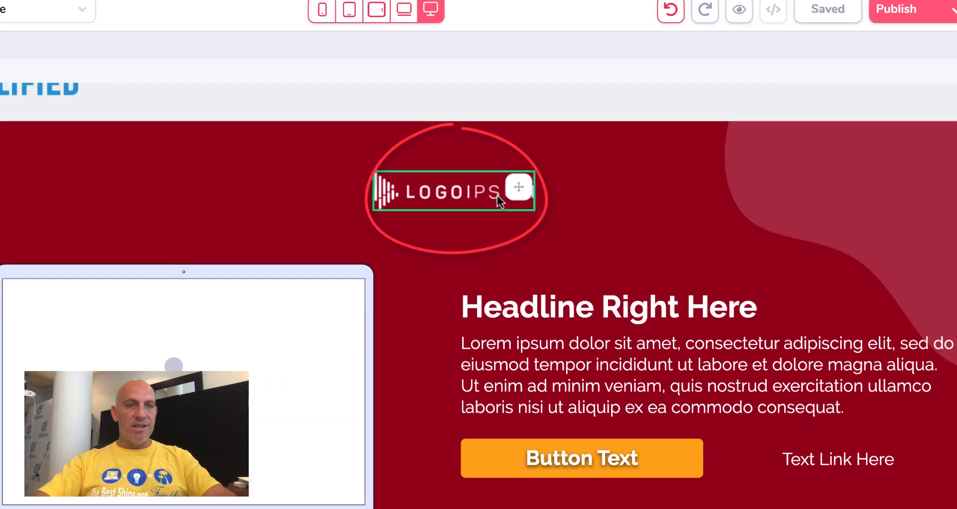
# - Delete the LOGOIPSUM placeholder logo from the hero section
pyautogui.click(494, 193)
pyautogui.click(368, 145)
pyautogui.click(428, 319)
pyautogui.click(466, 365)
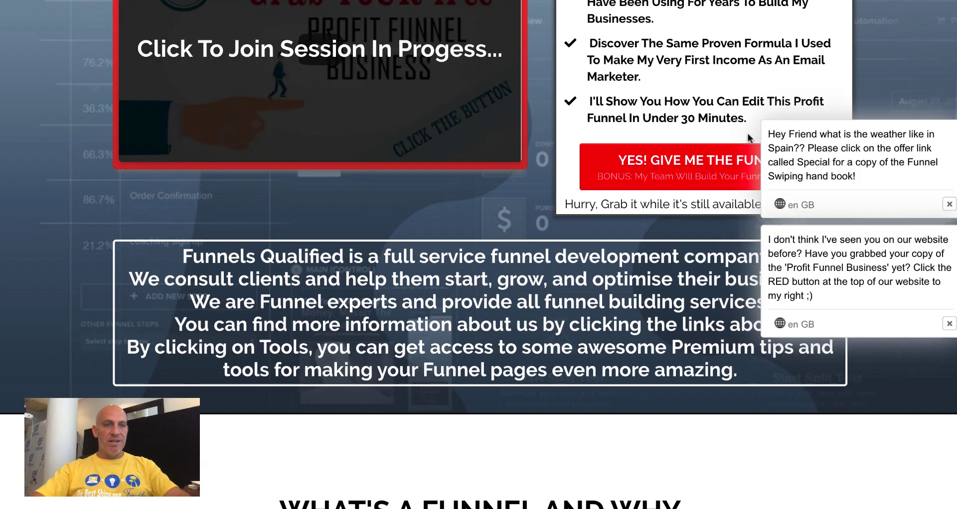
# - Copy 'What Can Funnels Qualified Do For YOU?' from the live site and select 'Headline Right Here'
pyautogui.scroll(5, 929, 174)
pyautogui.scroll(-3, 929, 173)
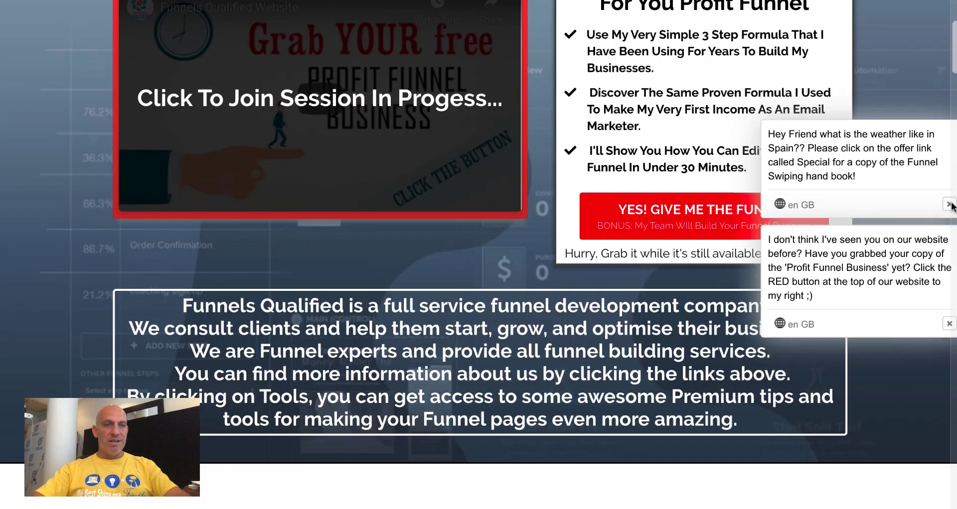
pyautogui.scroll(-7, 929, 174)
pyautogui.click(948, 204)
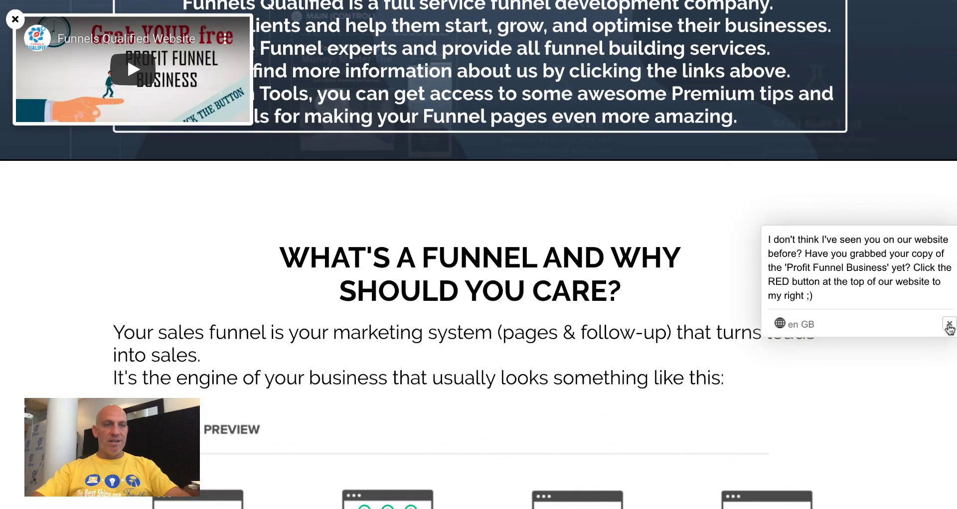
pyautogui.click(948, 327)
pyautogui.scroll(10, 794, 321)
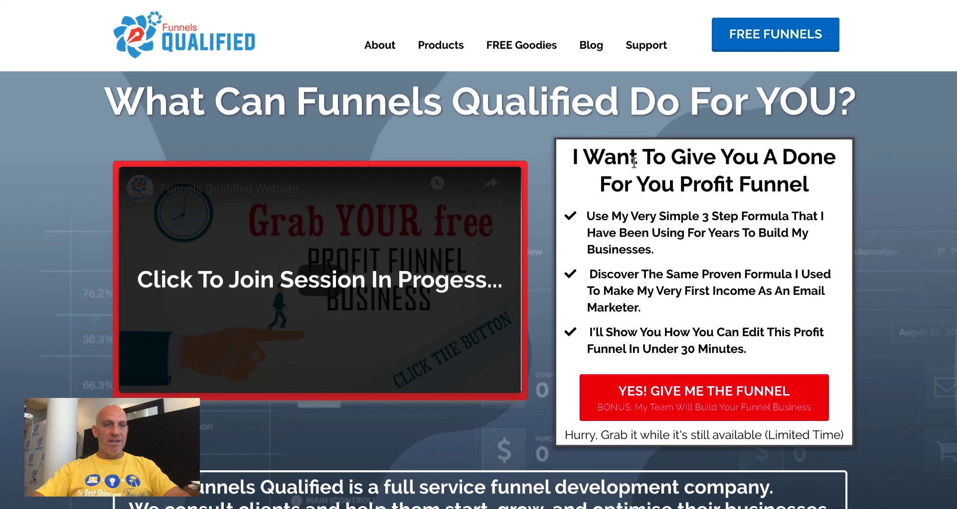
pyautogui.tripleClick(347, 104)
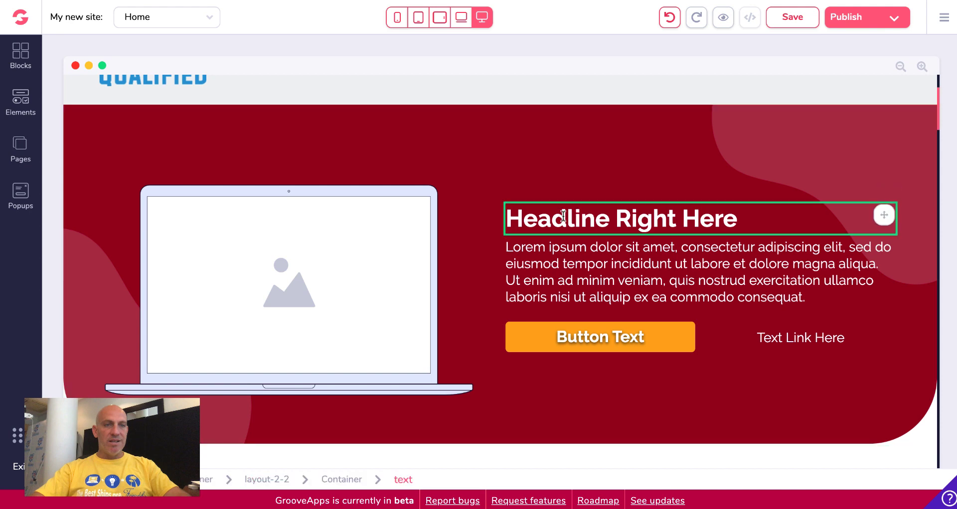
pyautogui.click(563, 215)
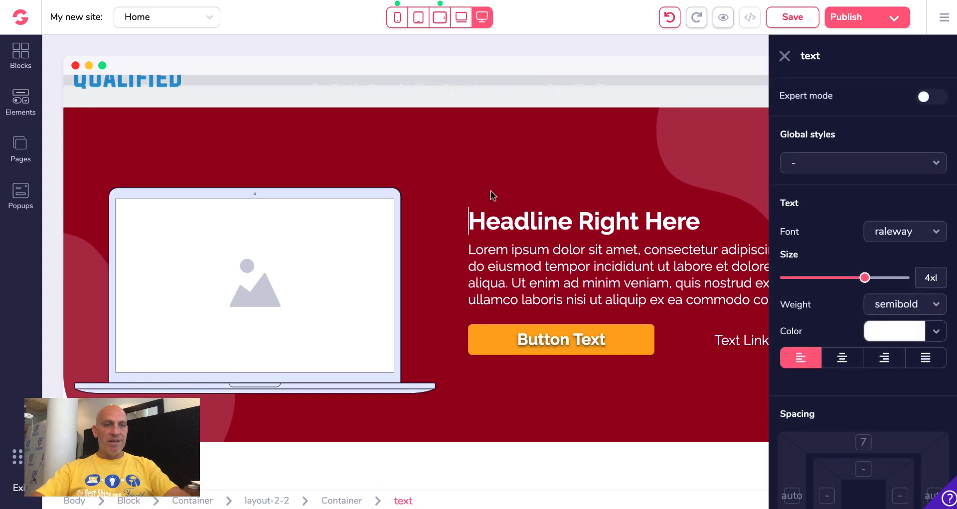
pyautogui.tripleClick(521, 235)
# - Paste the copied heading into the hero, then select the description on the live site
pyautogui.hotkey('ctrl', 'v')
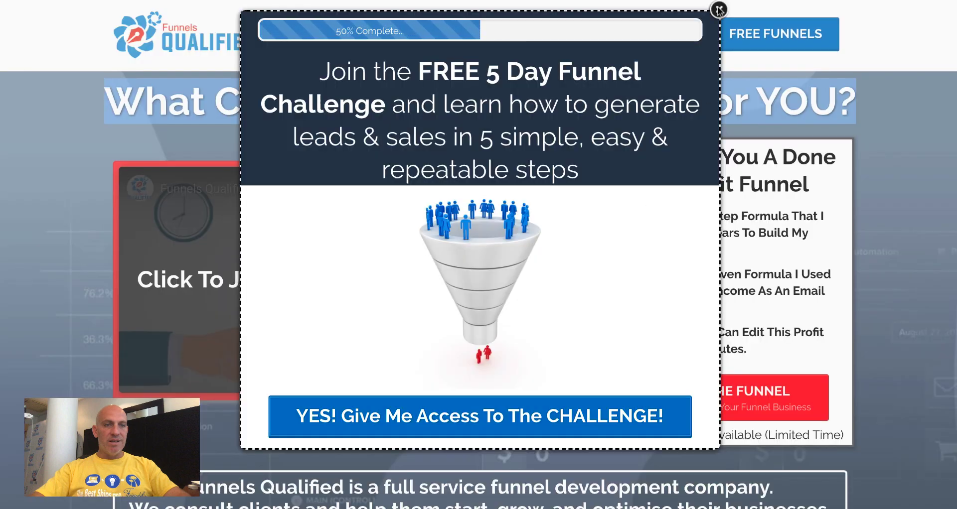
pyautogui.press('Escape')
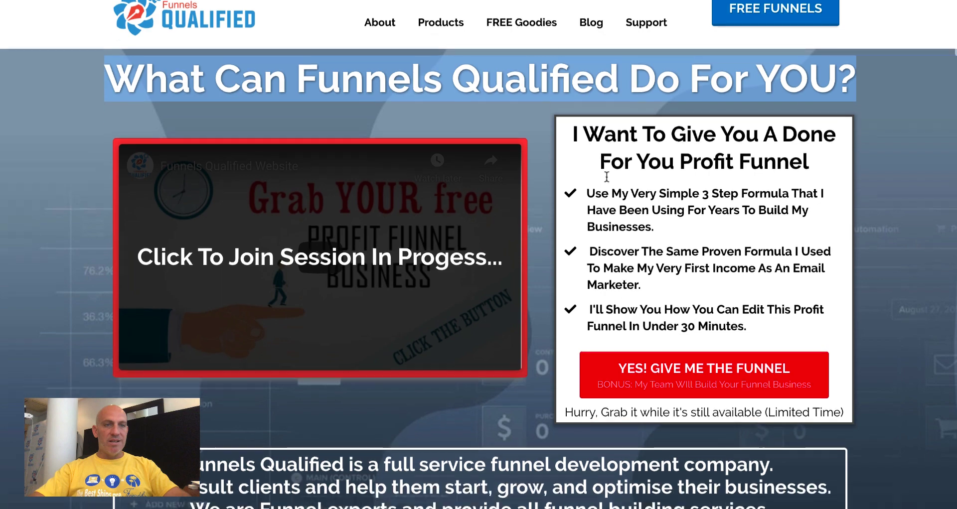
pyautogui.scroll(-5, 546, 218)
pyautogui.moveTo(181, 276)
pyautogui.mouseDown()
pyautogui.moveTo(307, 313)
pyautogui.moveTo(708, 382)
pyautogui.mouseUp()
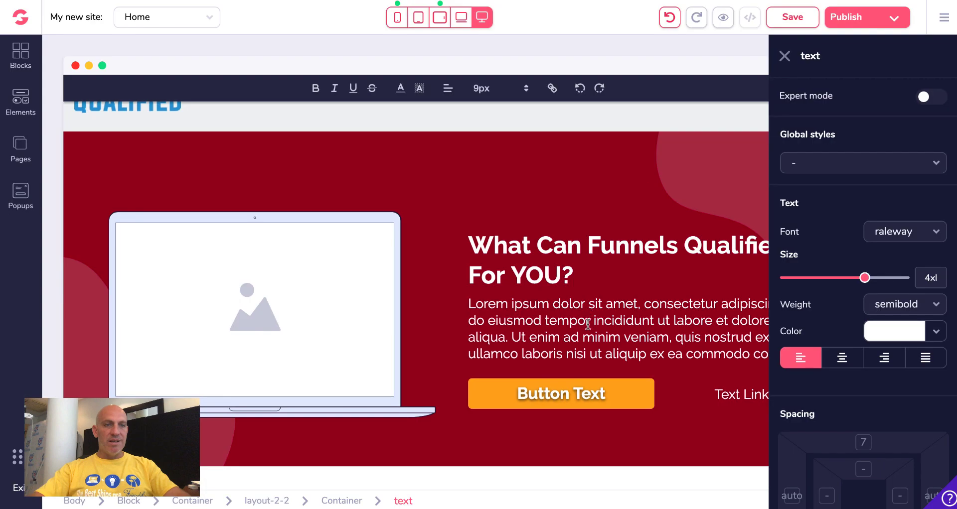
# - Paste the Funnels Qualified description over the lorem ipsum paragraph, joining two line breaks
pyautogui.click(596, 292)
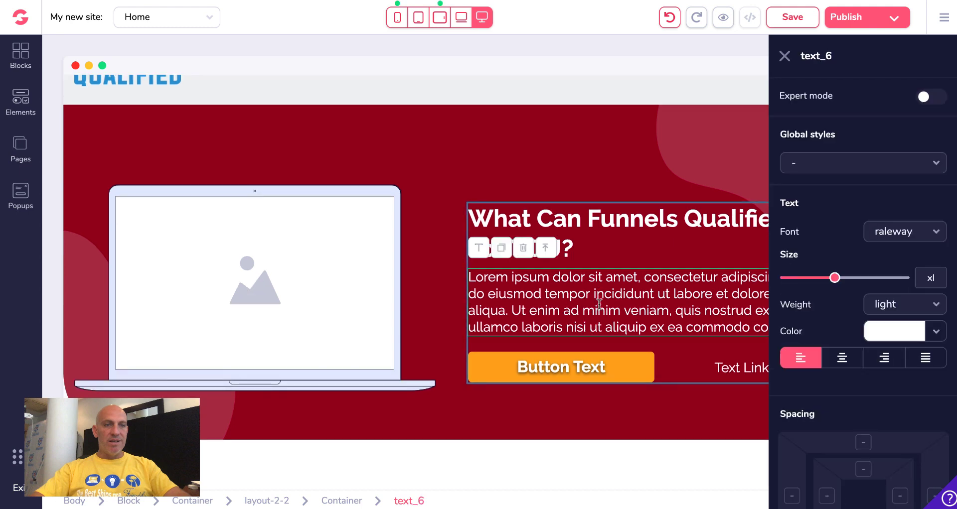
pyautogui.click(517, 323)
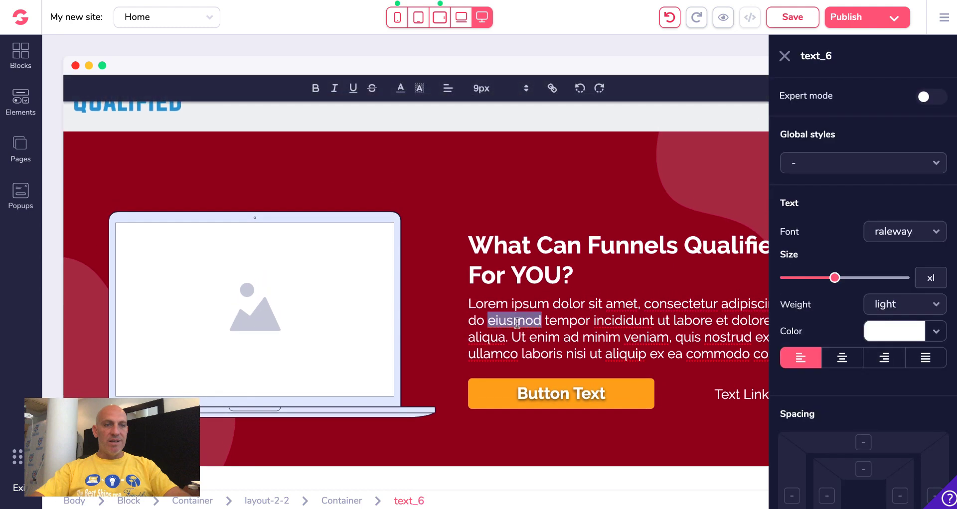
pyautogui.tripleClick(517, 323)
pyautogui.hotkey('ctrl', 'v')
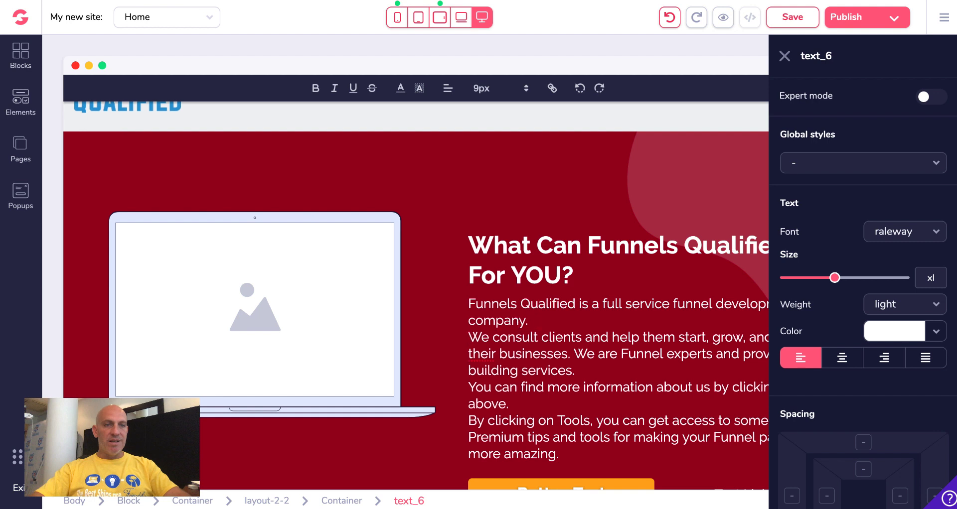
pyautogui.press('BackSpace')
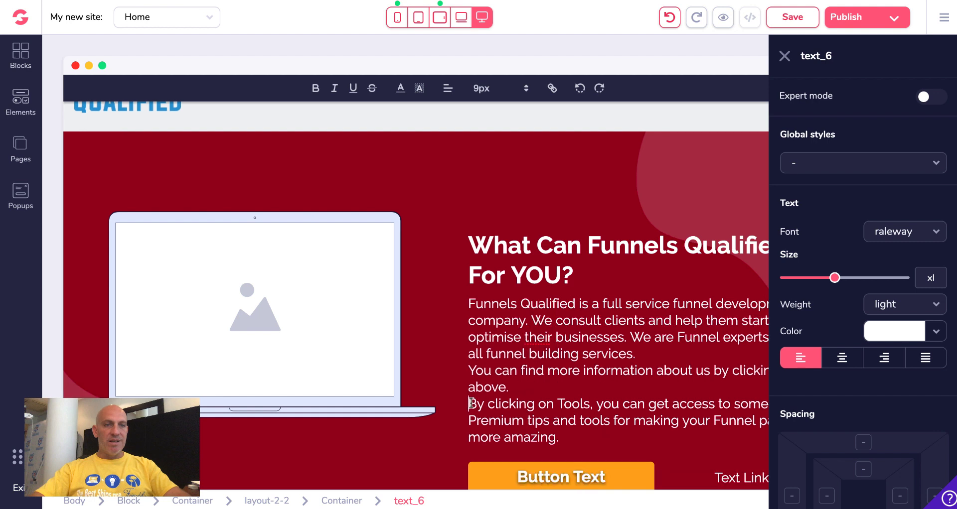
pyautogui.press('BackSpace')
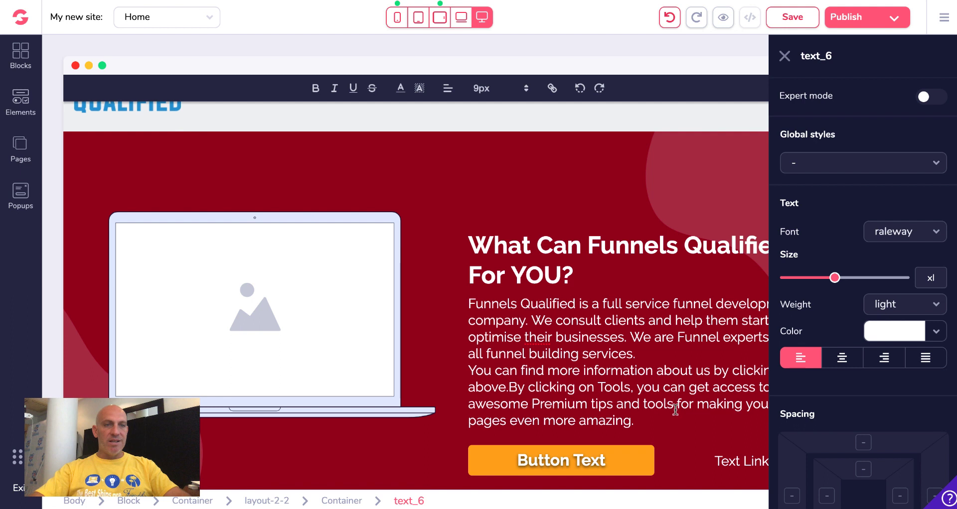
pyautogui.scroll(2, 683, 394)
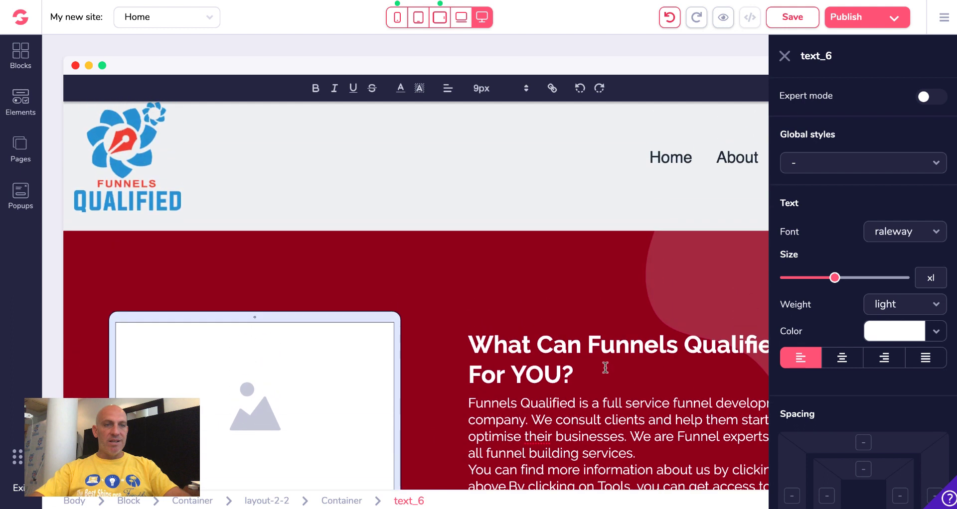
# - Set the laptop mockup's screen image to the smiling man photo from the image library
pyautogui.click(285, 368)
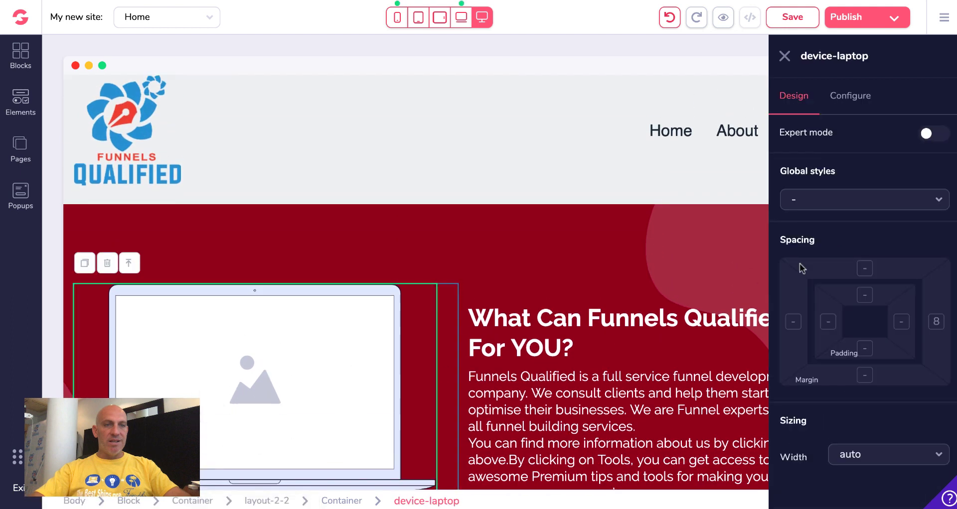
pyautogui.click(853, 100)
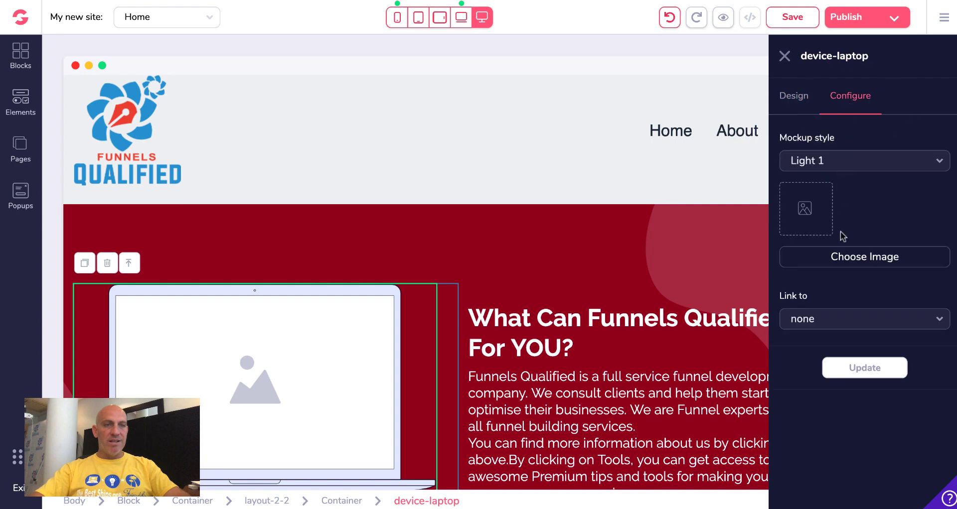
pyautogui.click(860, 259)
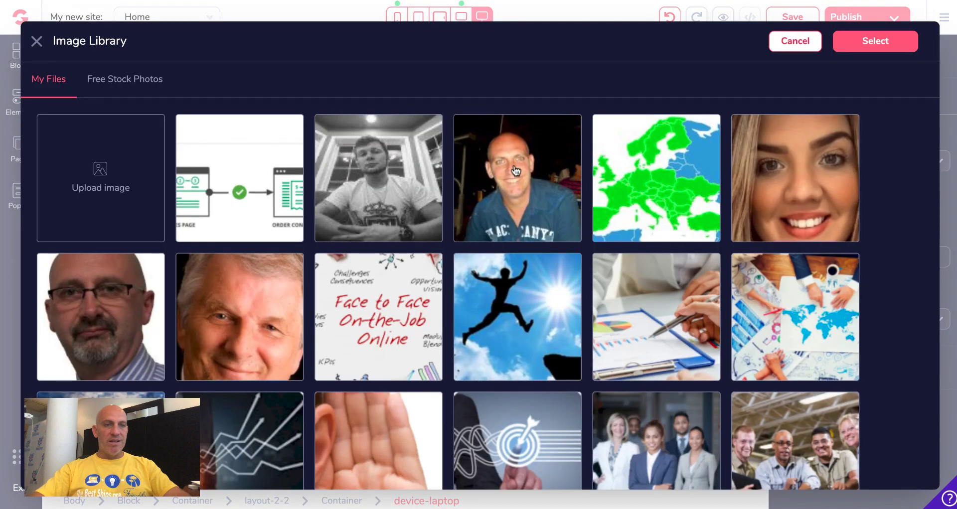
pyautogui.click(515, 171)
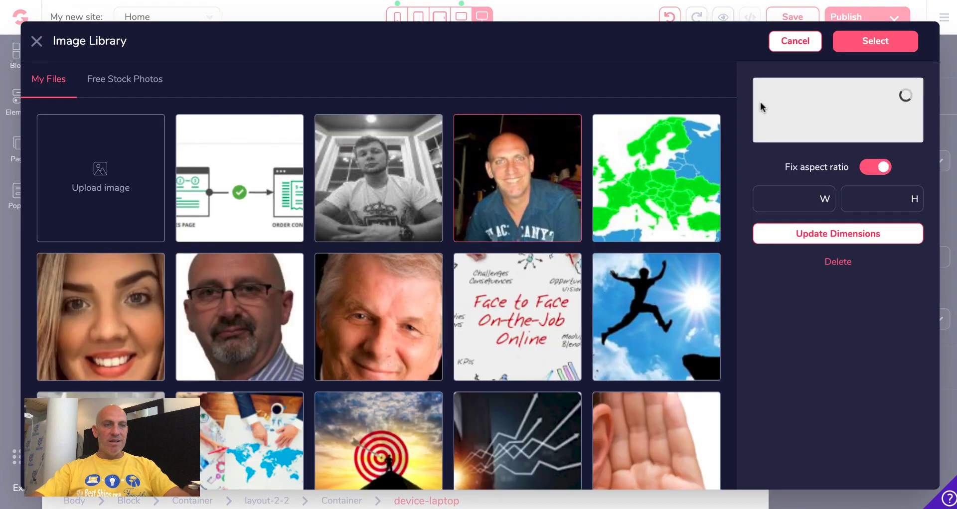
pyautogui.click(885, 43)
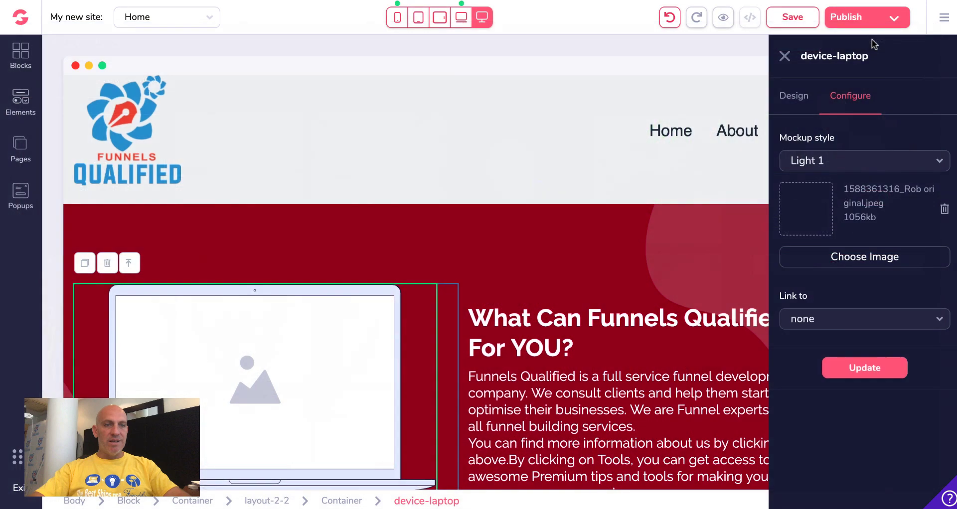
pyautogui.click(865, 368)
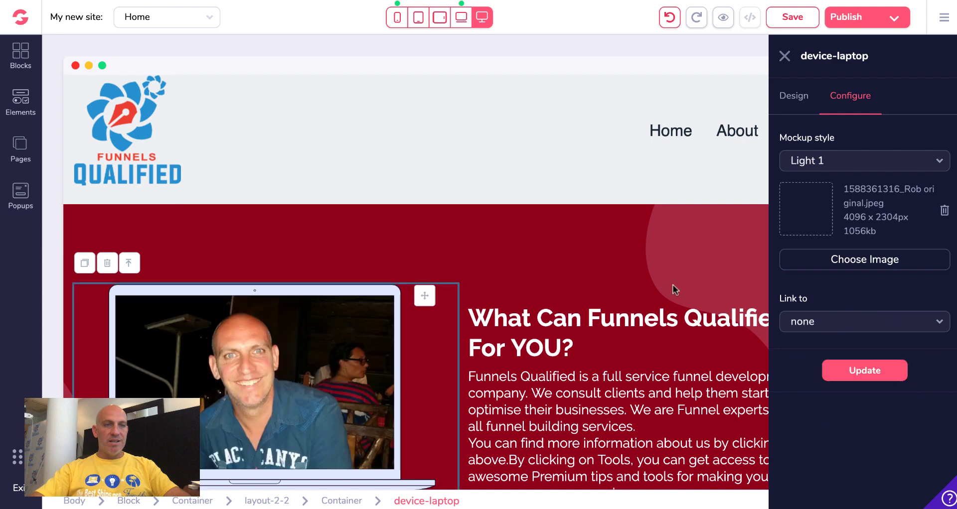
pyautogui.click(647, 257)
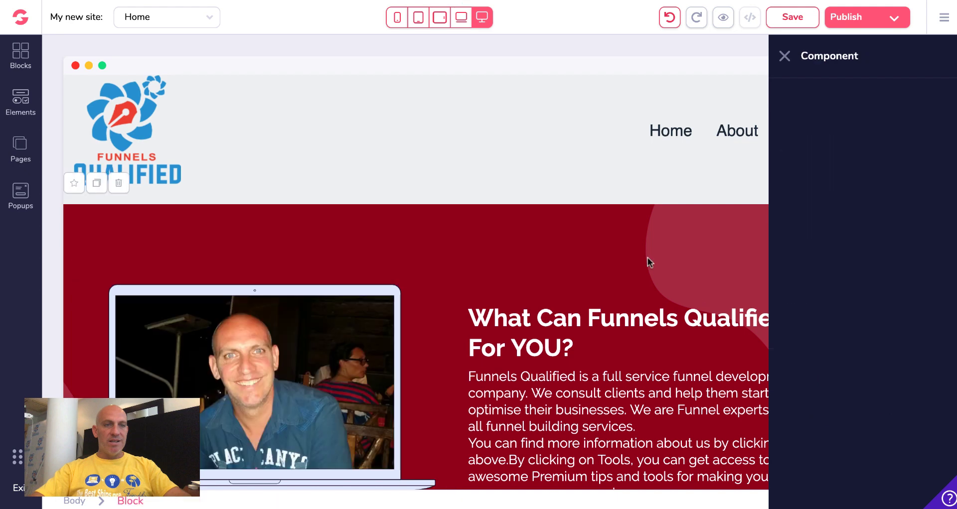
# - Rename the first feature heading to Funnels
pyautogui.click(784, 58)
pyautogui.scroll(-3, 798, 190)
pyautogui.scroll(-2, 799, 190)
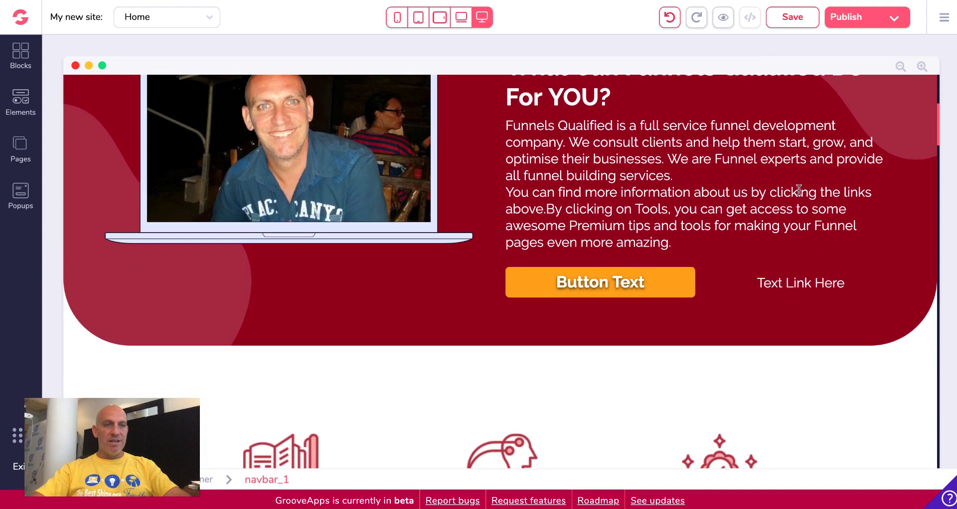
pyautogui.scroll(-1, 763, 207)
pyautogui.scroll(-1, 711, 226)
pyautogui.scroll(-3, 713, 222)
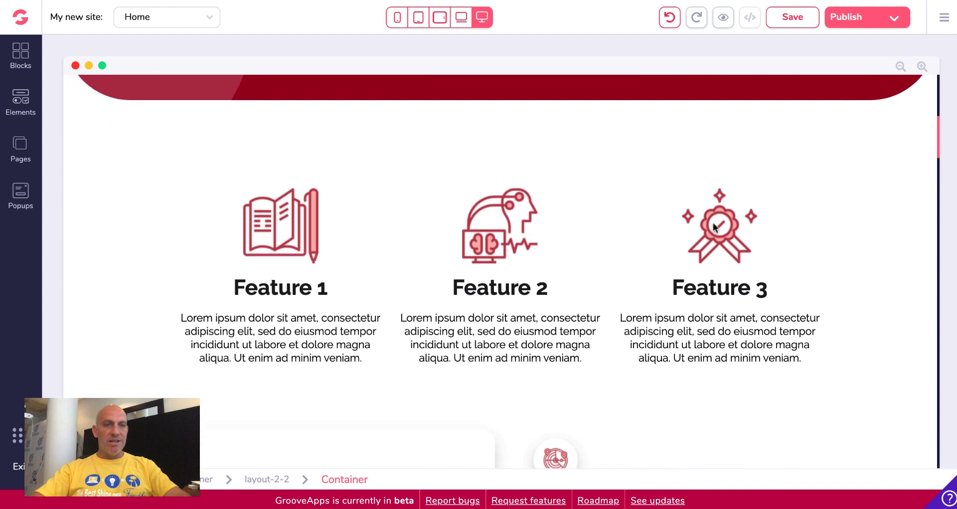
pyautogui.click(243, 281)
pyautogui.doubleClick(234, 306)
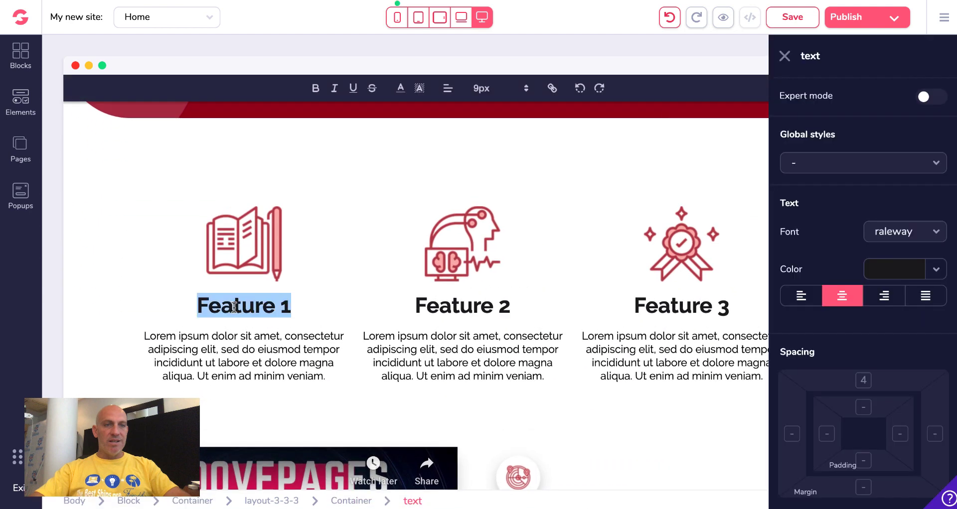
pyautogui.write('Funnels')
pyautogui.press('Escape')
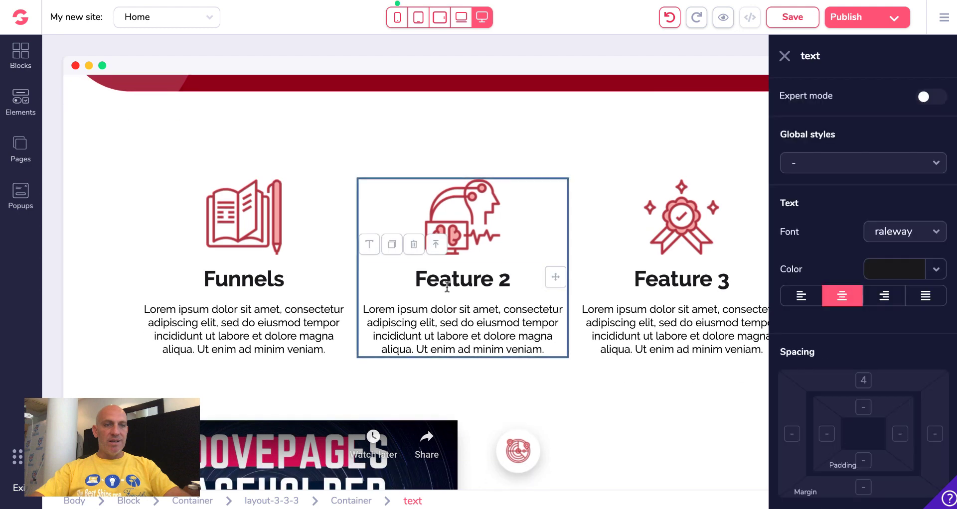
# - Rename the second feature heading to Websites, fixing a typo
pyautogui.doubleClick(450, 282)
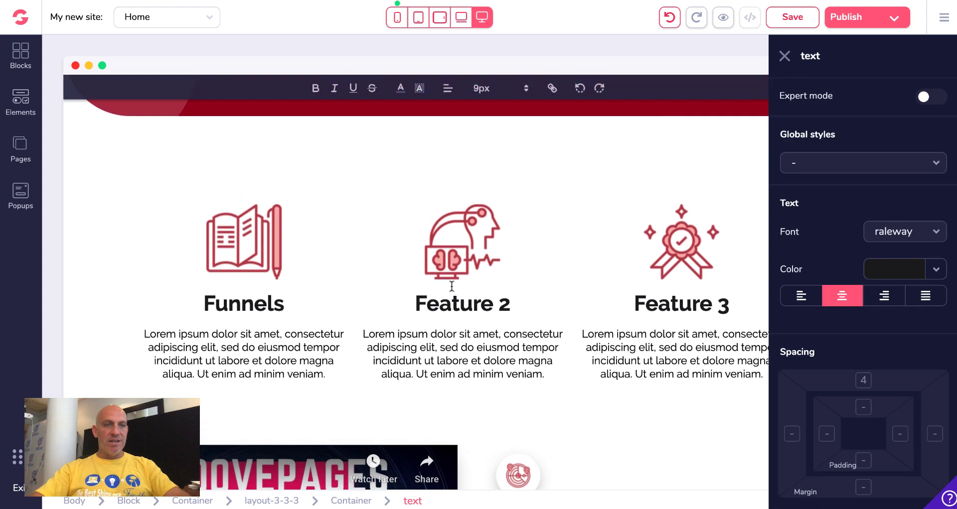
pyautogui.write('We')
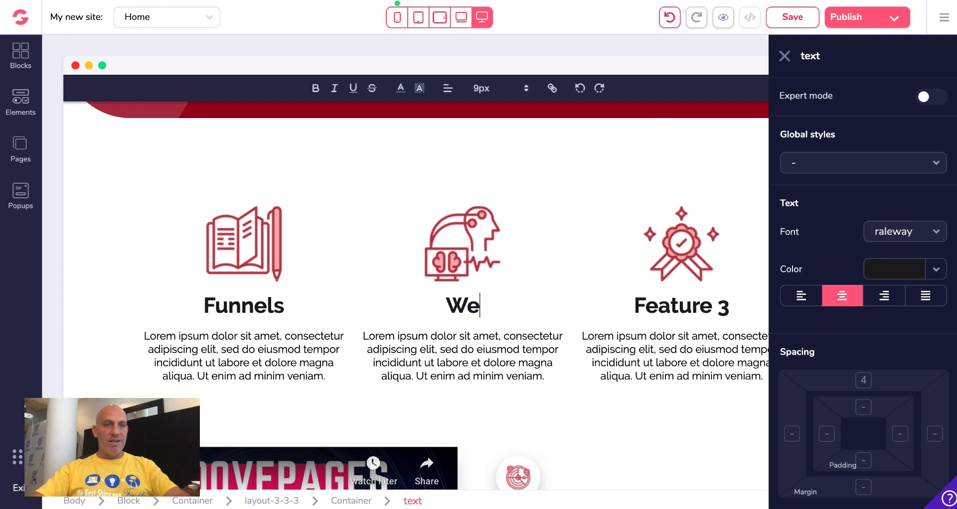
pyautogui.write('bsotes')
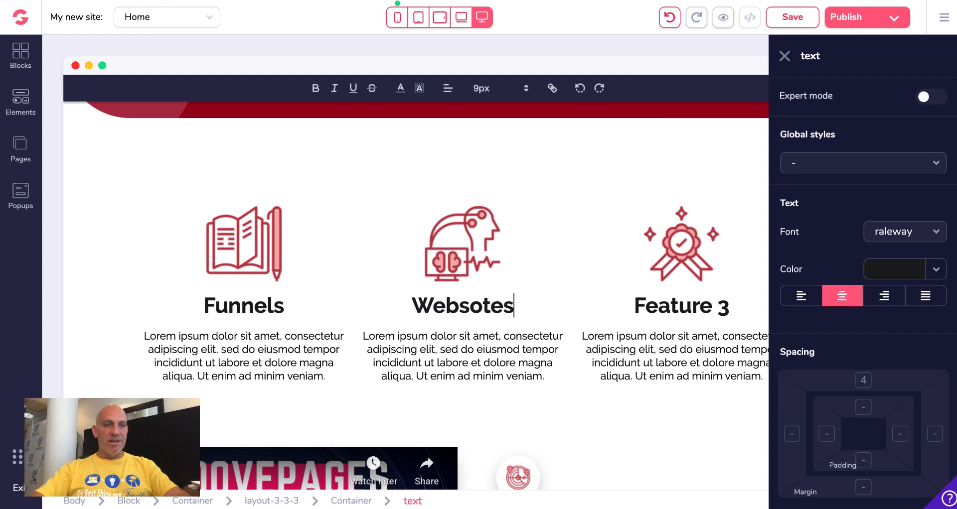
pyautogui.press('BackSpace')
pyautogui.write('i')
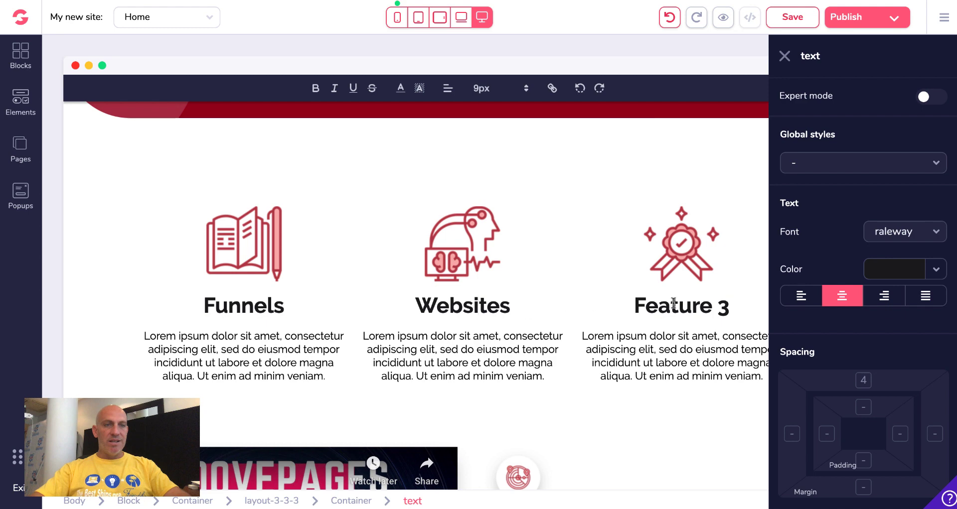
pyautogui.click(673, 303)
# - Rename the third feature heading to Videos
pyautogui.click(589, 245)
pyautogui.tripleClick(692, 305)
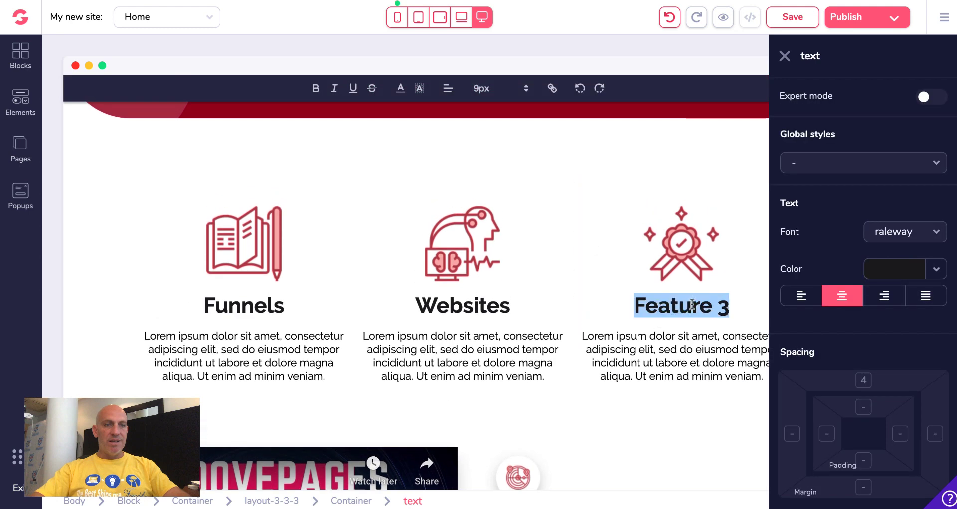
pyautogui.write('Videos')
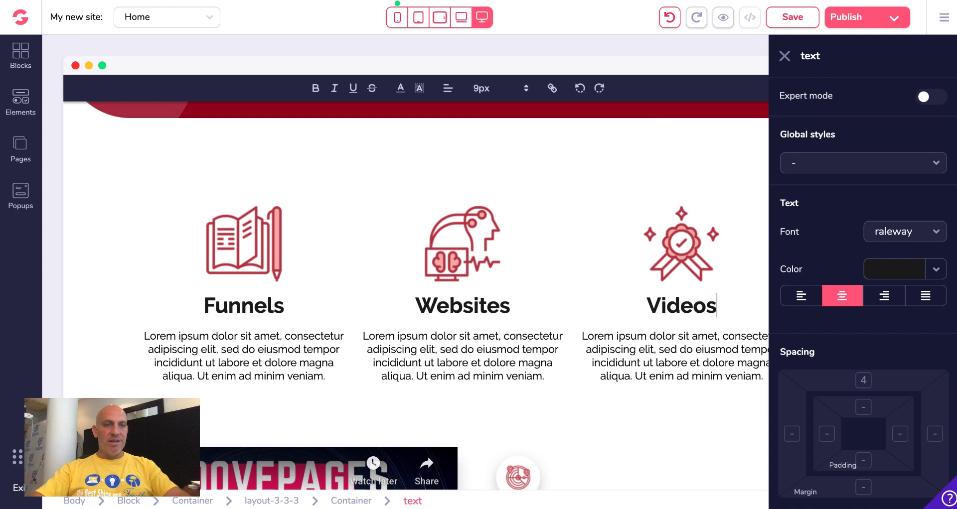
pyautogui.click(638, 401)
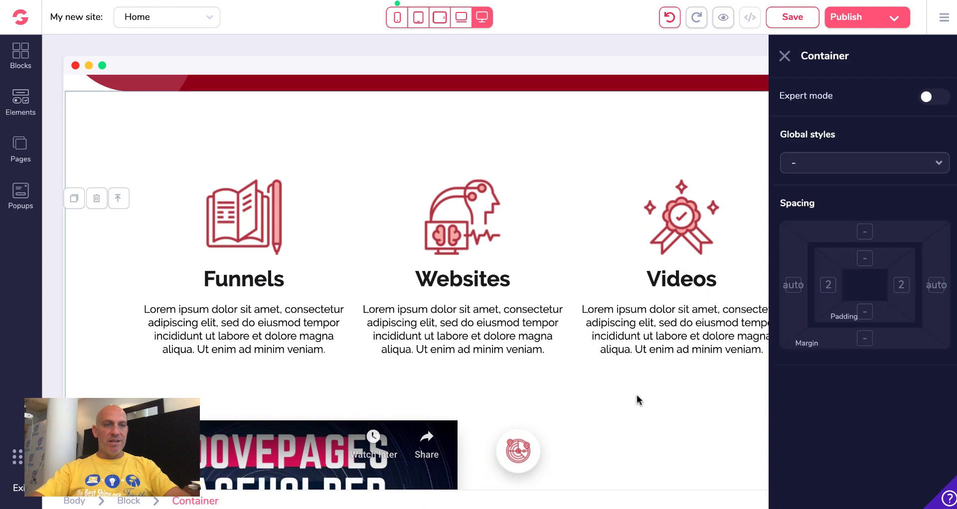
# - Save the page changes made so far
pyautogui.click(785, 56)
pyautogui.click(792, 18)
pyautogui.scroll(-2, 811, 150)
pyautogui.scroll(-2, 811, 149)
pyautogui.scroll(-1, 812, 147)
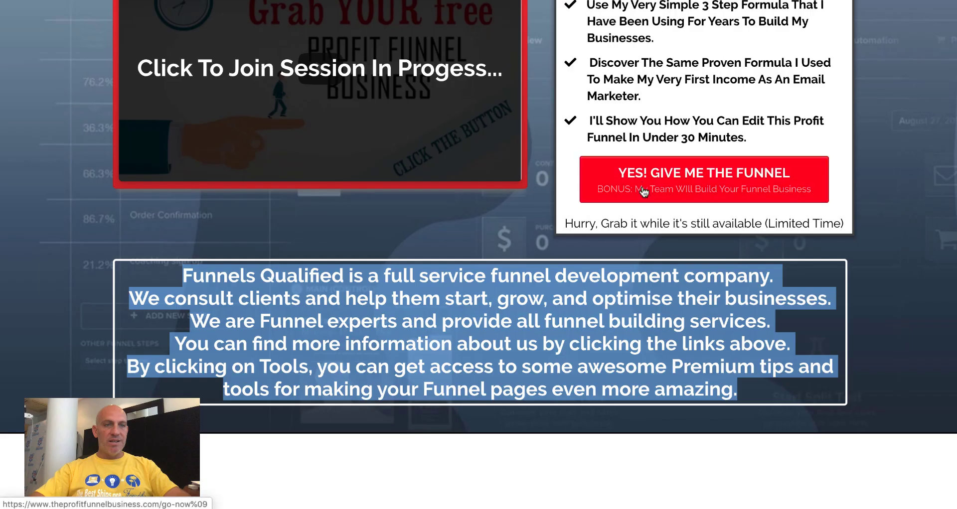
pyautogui.scroll(2, 557, 152)
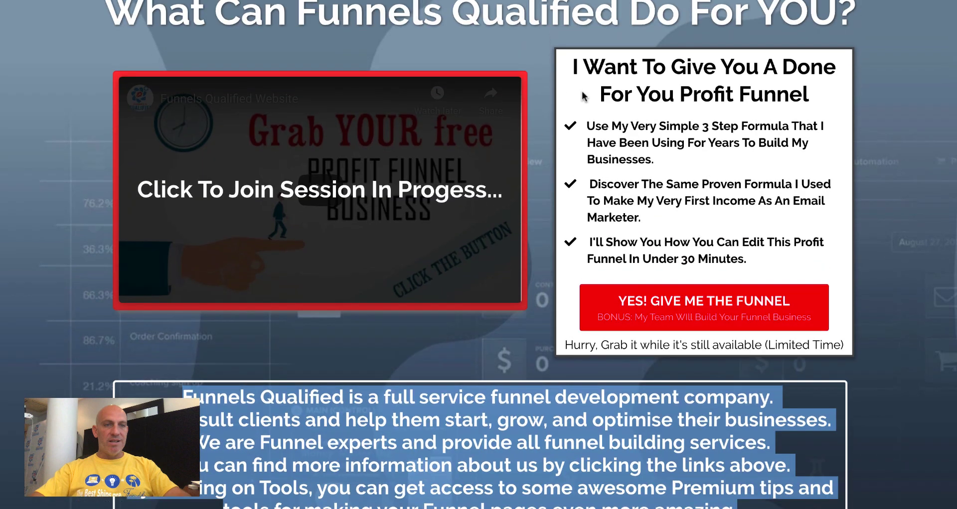
# - Replace the video section's subheadline with 'I Want To Give You A Done For You Profit Funnel'
pyautogui.moveTo(575, 66); pyautogui.dragTo(810, 90)
pyautogui.hotkey('ctrl', 'c')
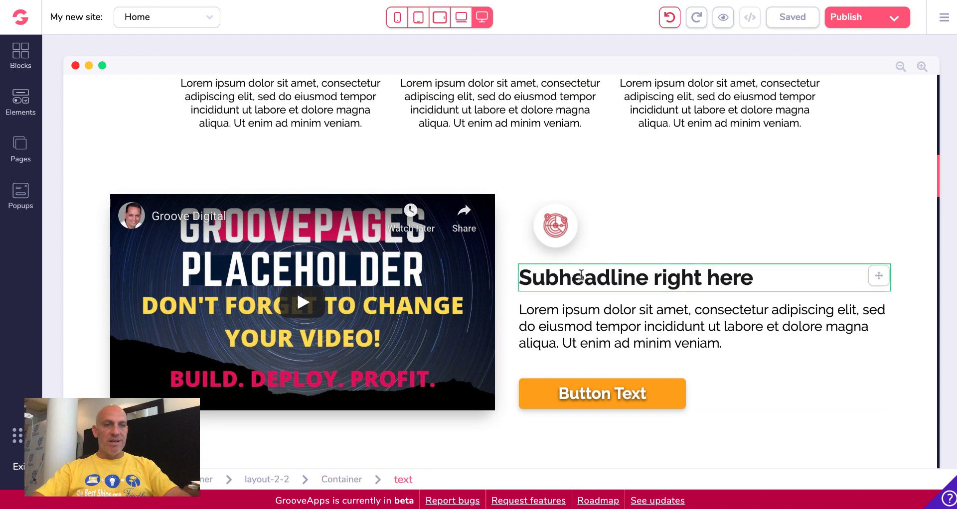
pyautogui.click(581, 275)
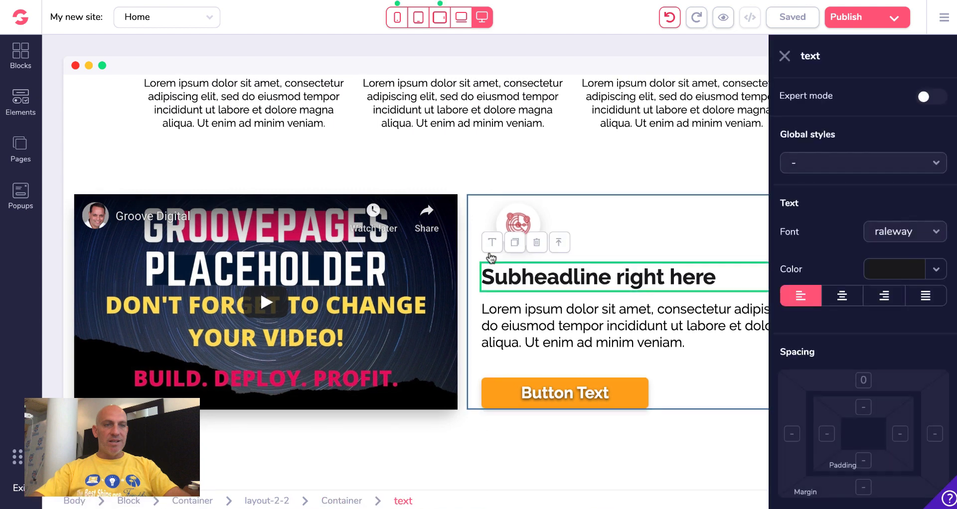
pyautogui.click(581, 275)
pyautogui.hotkey('shift', 'ctrl', 'Right')
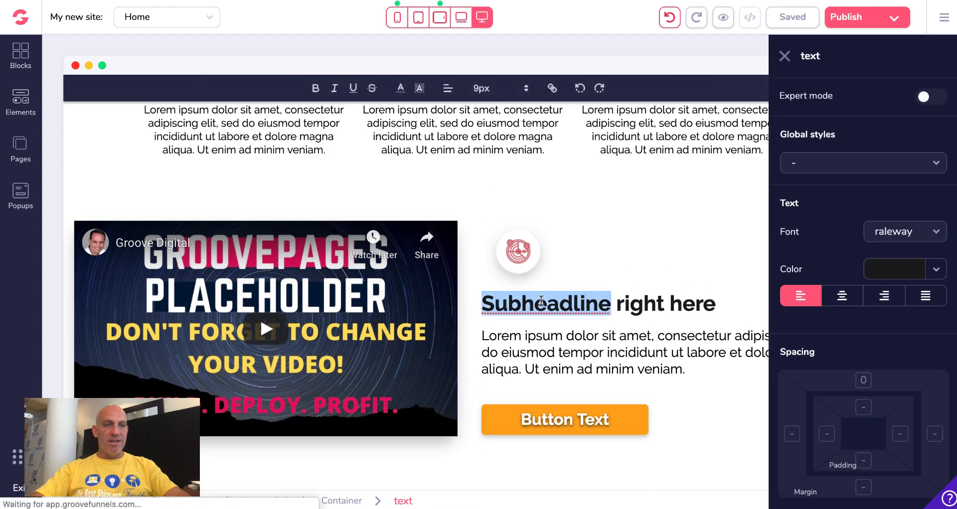
pyautogui.hotkey('shift', 'End')
pyautogui.hotkey('ctrl', 'v')
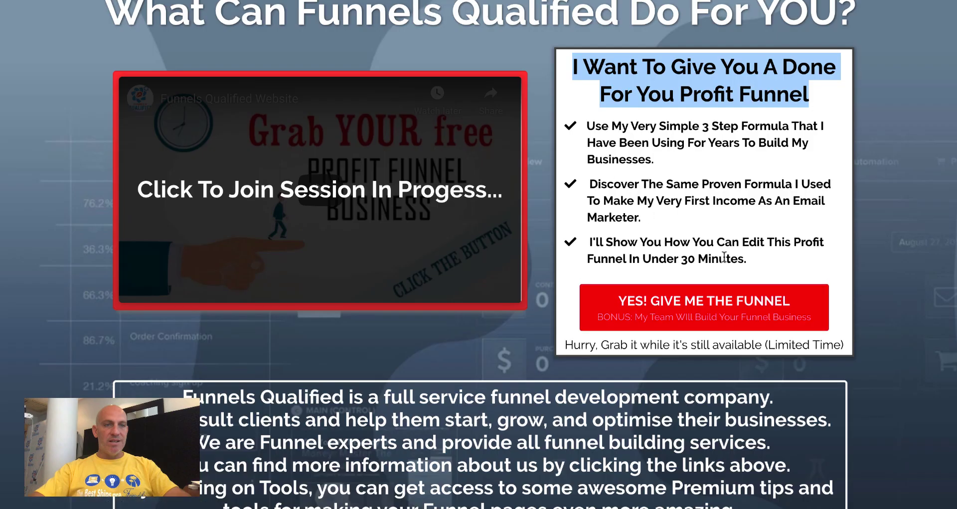
# - Replace the Lorem ipsum paragraph with the site's three selling points about the 3-step formula
pyautogui.moveTo(749, 261); pyautogui.dragTo(594, 131)
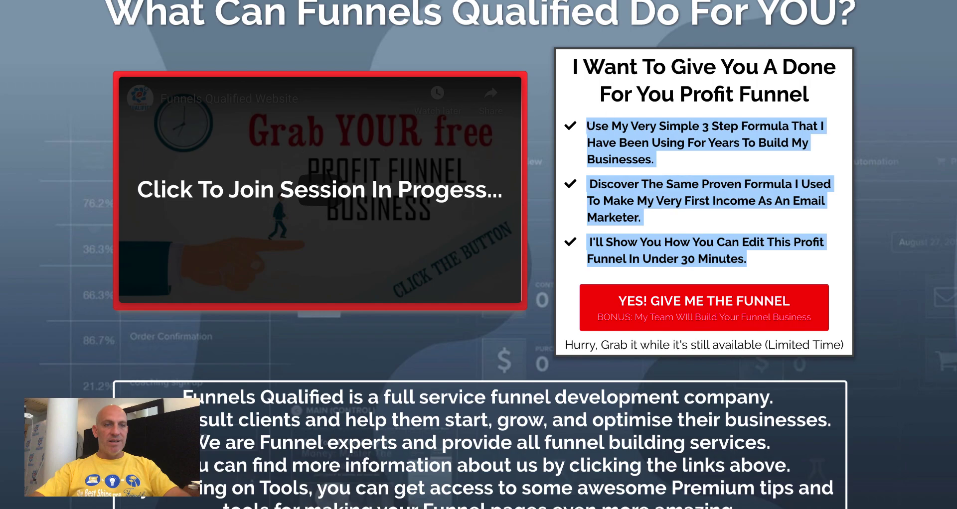
pyautogui.scroll(-3, 647, 171)
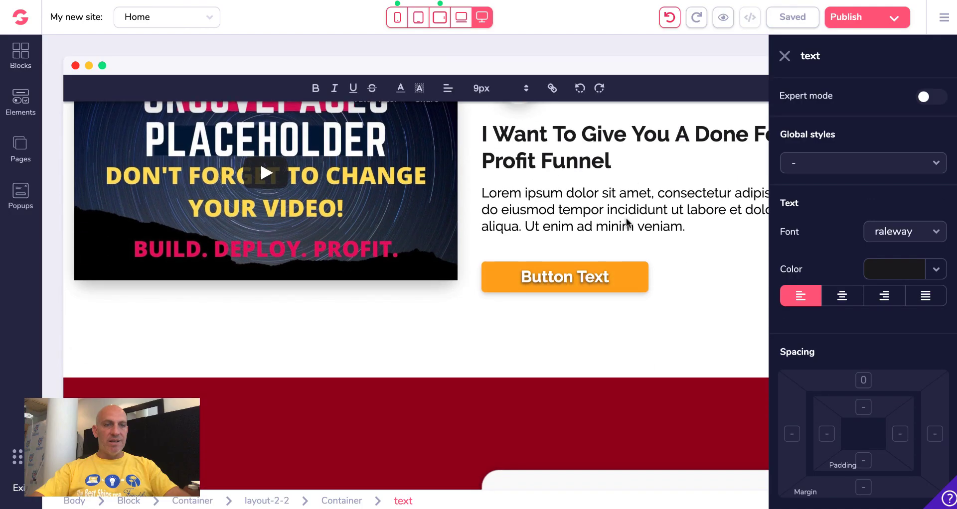
pyautogui.scroll(-1, 632, 190)
pyautogui.click(486, 165)
pyautogui.tripleClick(510, 221)
pyautogui.hotkey('ctrl', 'v')
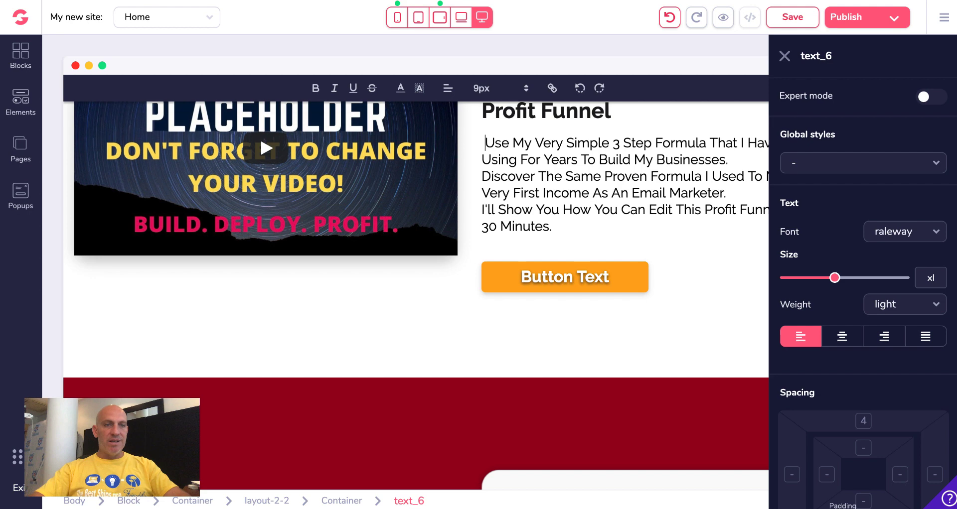
pyautogui.press('BackSpace')
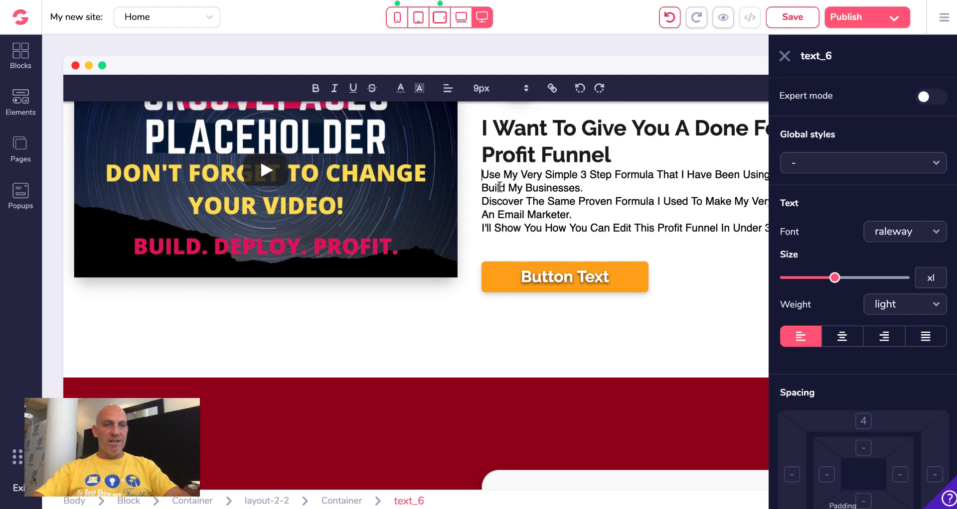
pyautogui.click(705, 253)
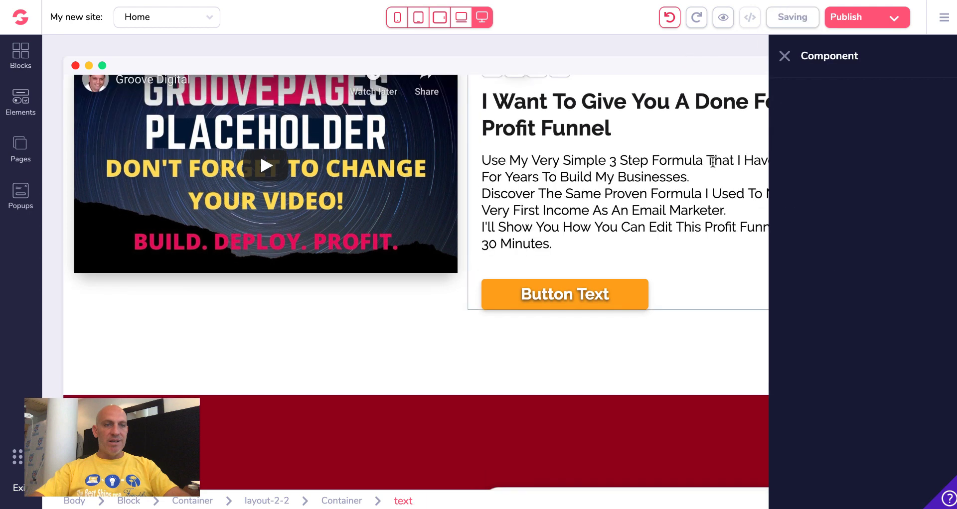
pyautogui.scroll(5, 705, 253)
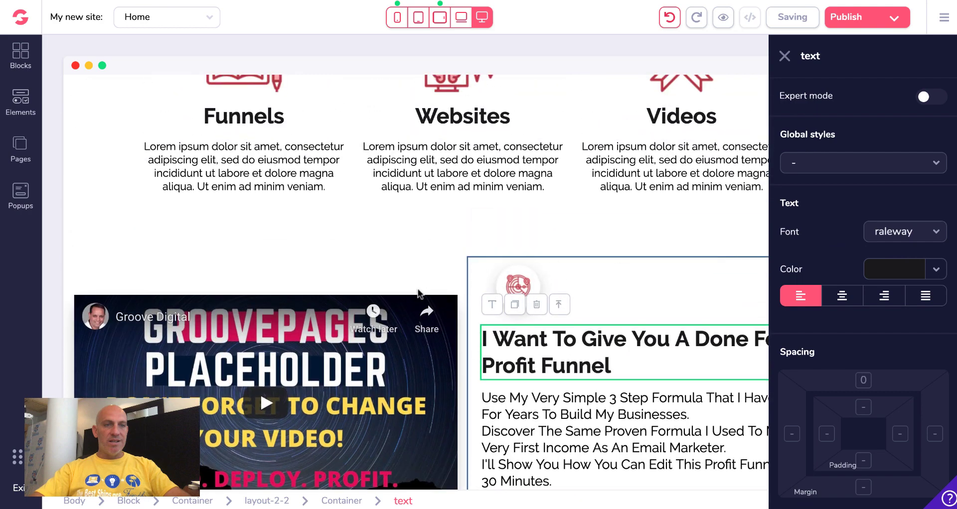
pyautogui.scroll(-3, 403, 303)
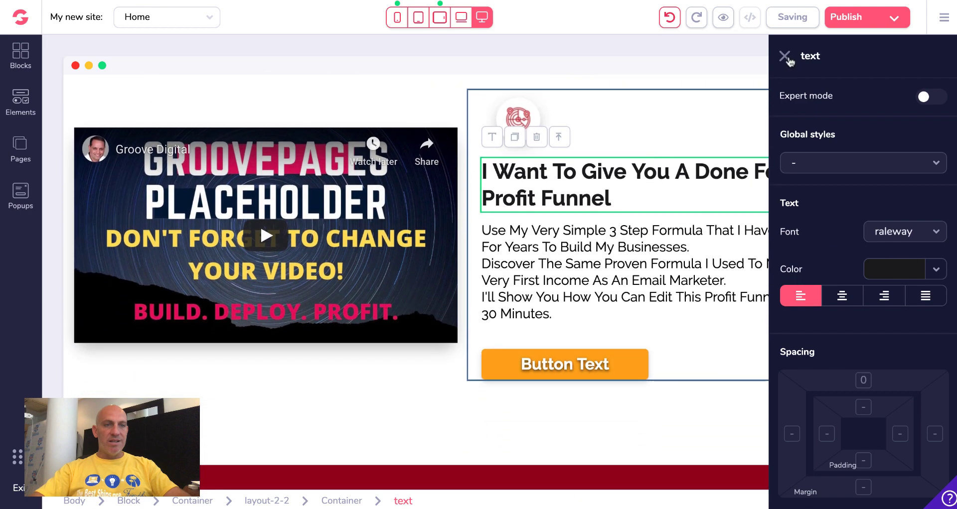
# - Replace the red section's subheadline with 'What's a Funnel and Why Should You Care?'
pyautogui.click(785, 56)
pyautogui.scroll(-4, 679, 260)
pyautogui.scroll(-2, 680, 260)
pyautogui.scroll(-1, 679, 259)
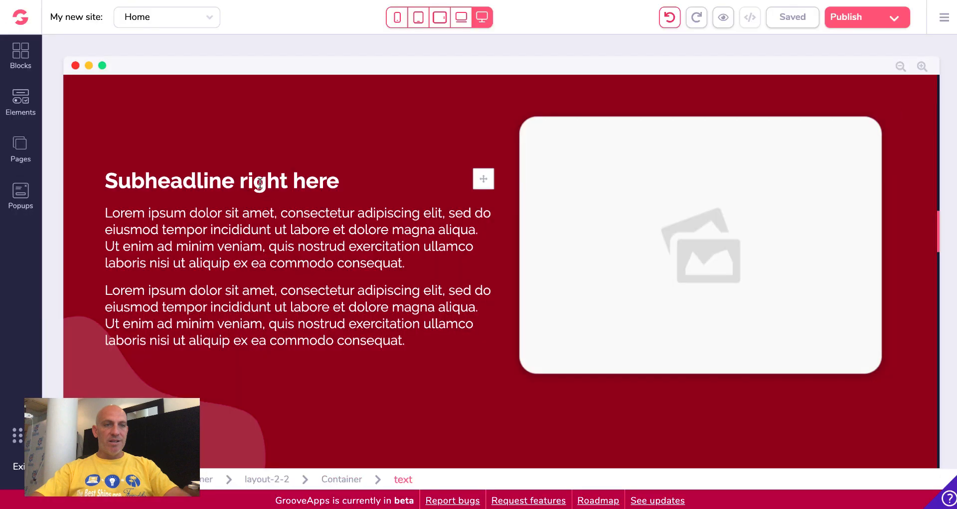
pyautogui.click(259, 182)
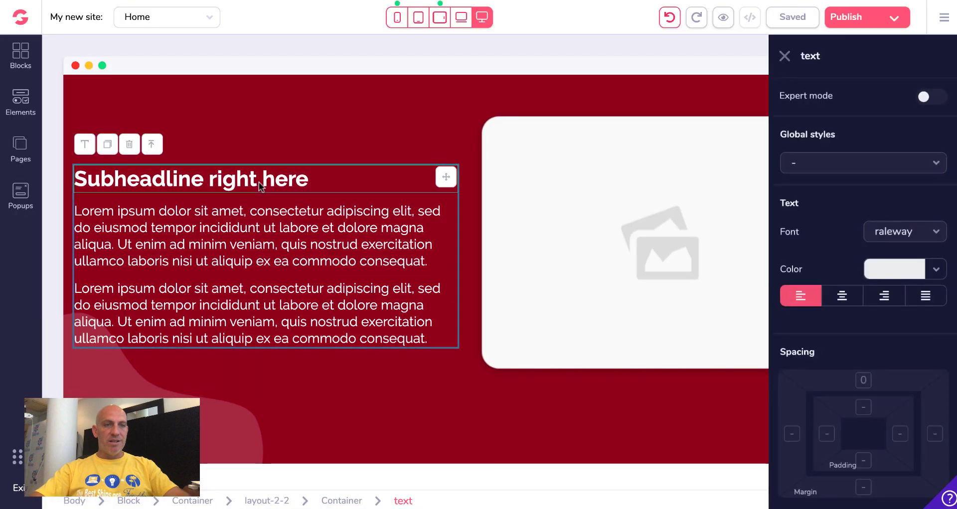
pyautogui.click(85, 144)
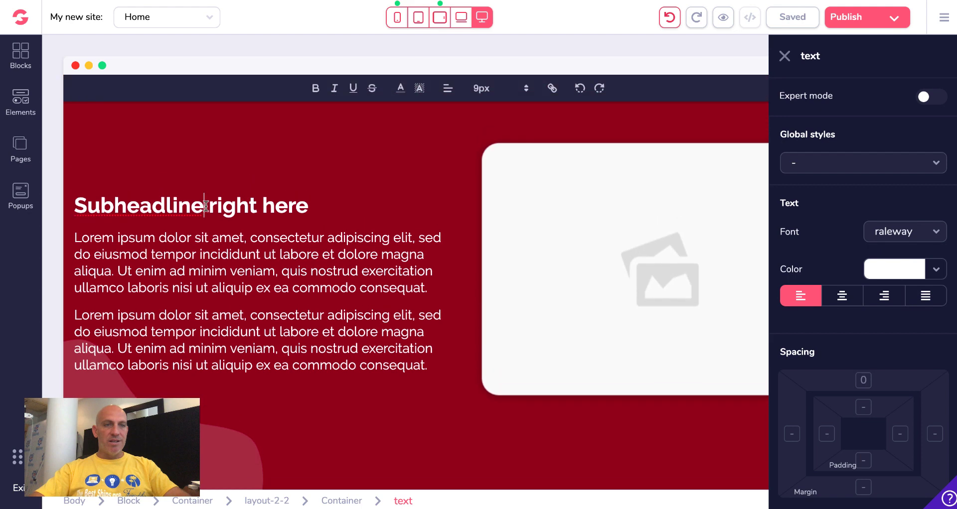
pyautogui.hotkey('ctrl', 'a')
pyautogui.write("WHAT'S A FUNNEL AND WHY SHOULD YOU CARE?")
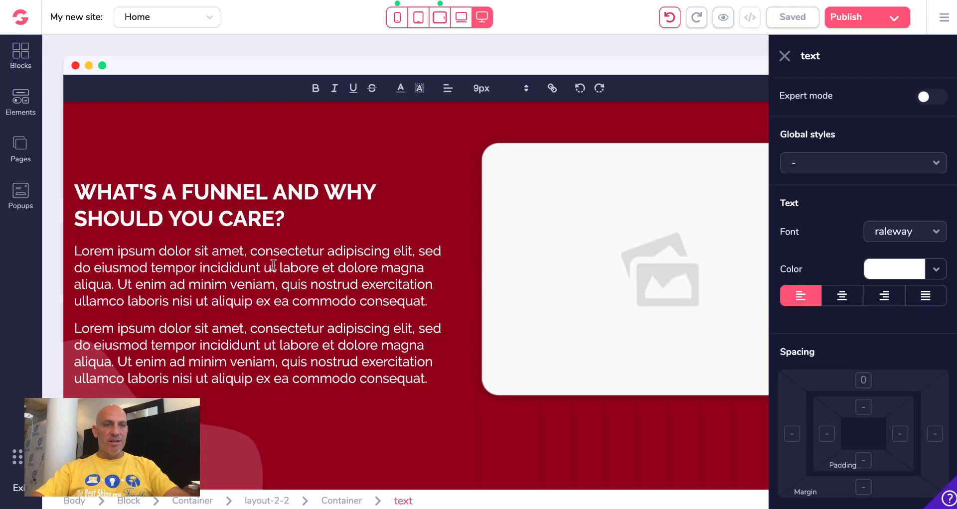
# - Replace the first Lorem ipsum paragraph with the pasted sales funnel explanation
pyautogui.click(273, 265)
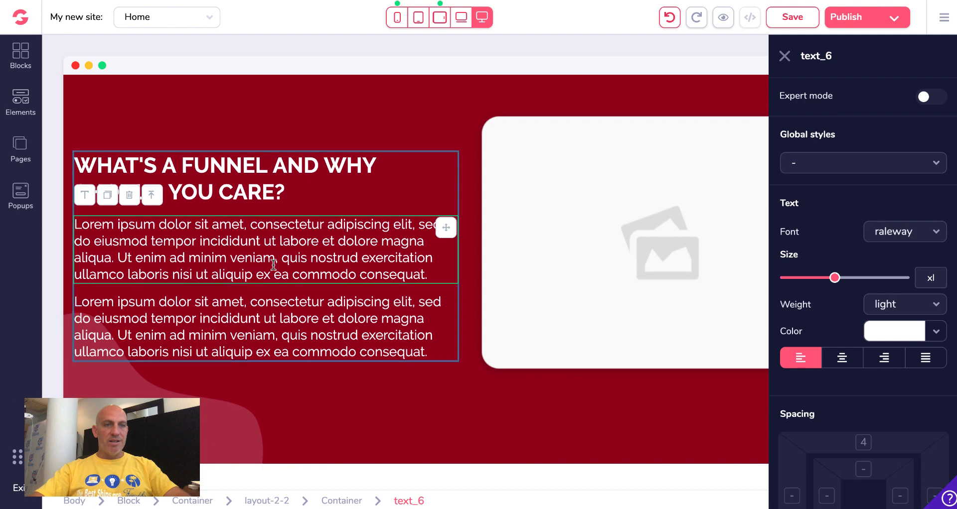
pyautogui.tripleClick(153, 267)
pyautogui.write("Your sales funnel is your marketing system (pages & follow-up) that turns leads into sales. It's the engine of your business that usually looks something like this:")
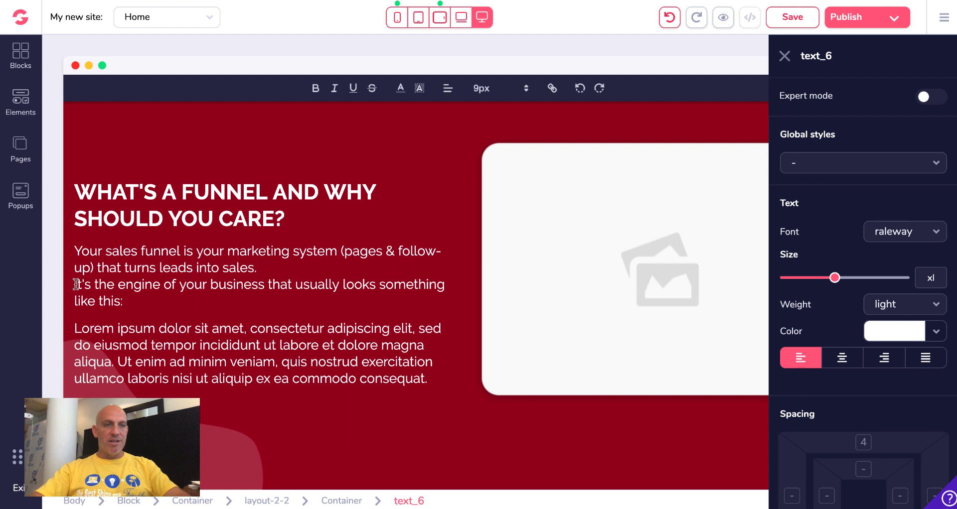
pyautogui.press('BackSpace')
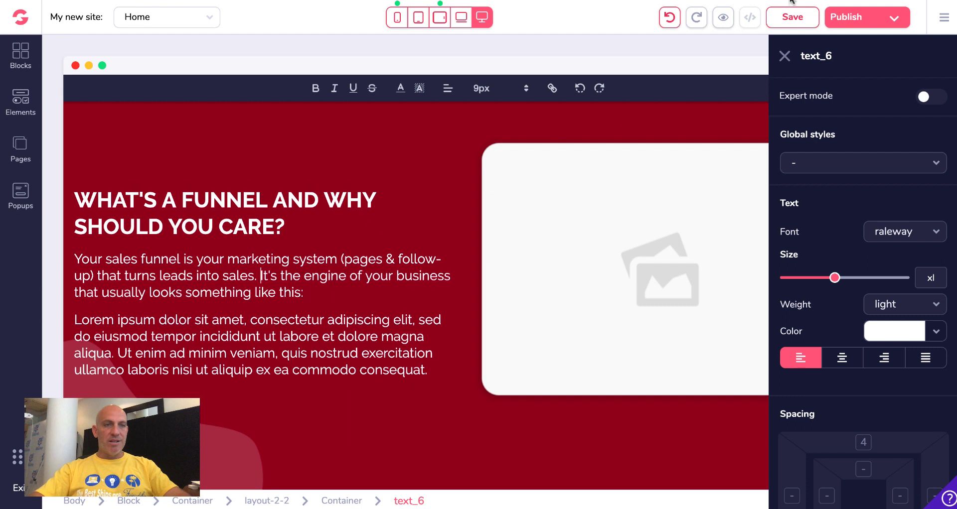
# - Delete the second Lorem ipsum paragraph and confirm the deletion
pyautogui.scroll(-1, 378, 338)
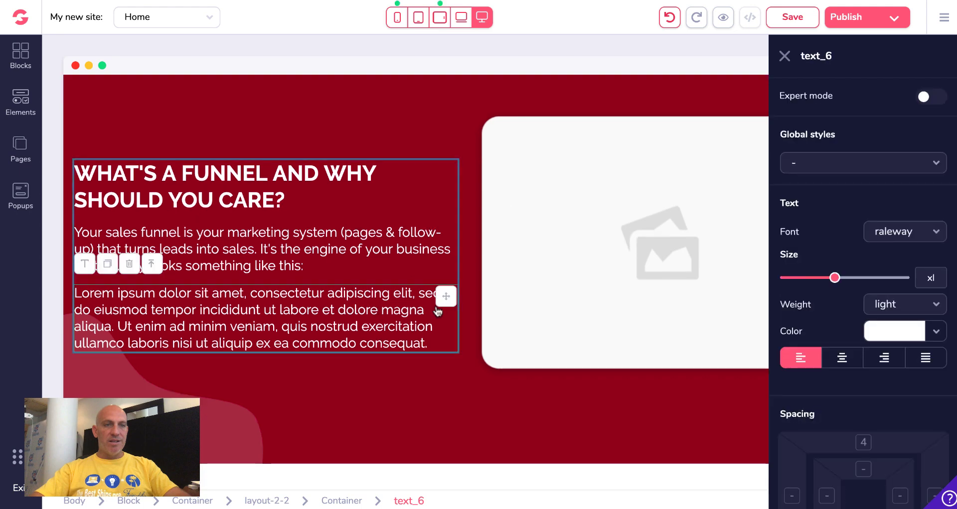
pyautogui.click(129, 263)
pyautogui.click(486, 257)
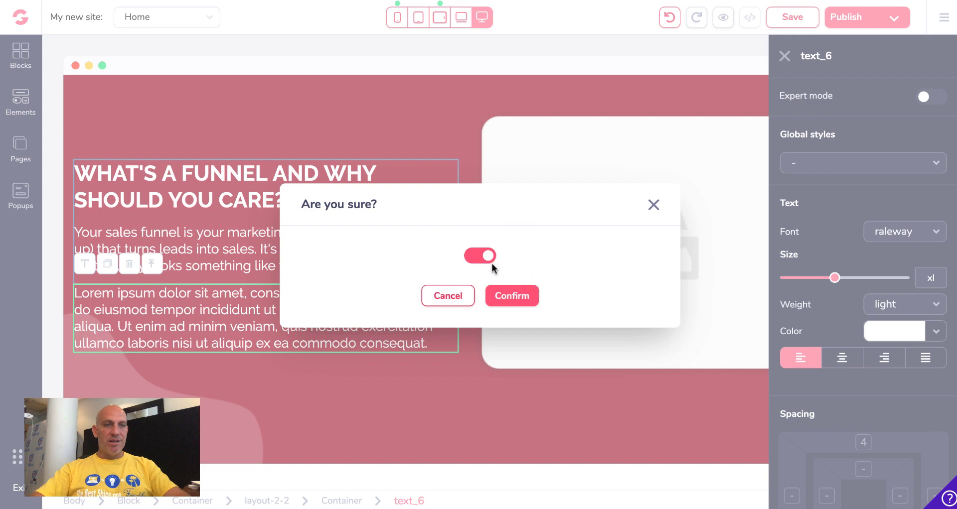
pyautogui.click(505, 295)
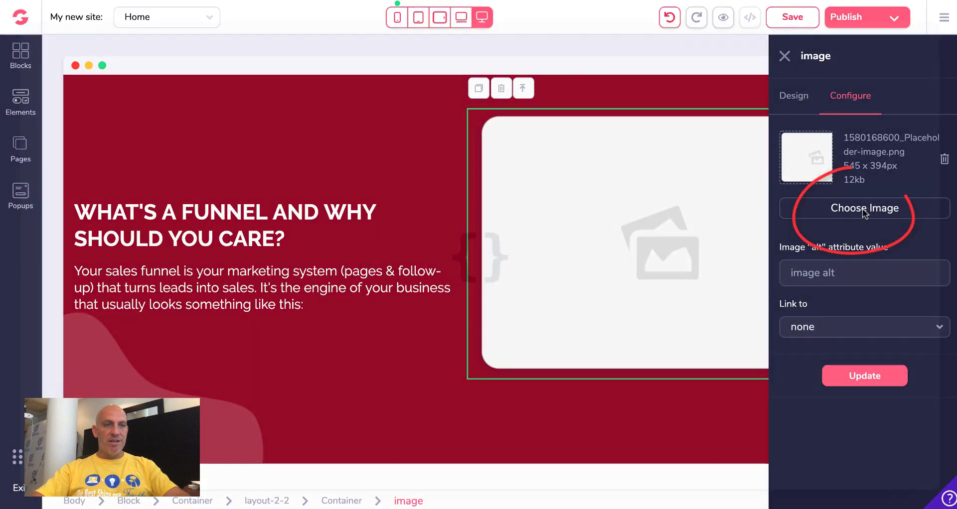
# - Swap the placeholder image for the Funnel Preview diagram from the Image Library
pyautogui.click(863, 209)
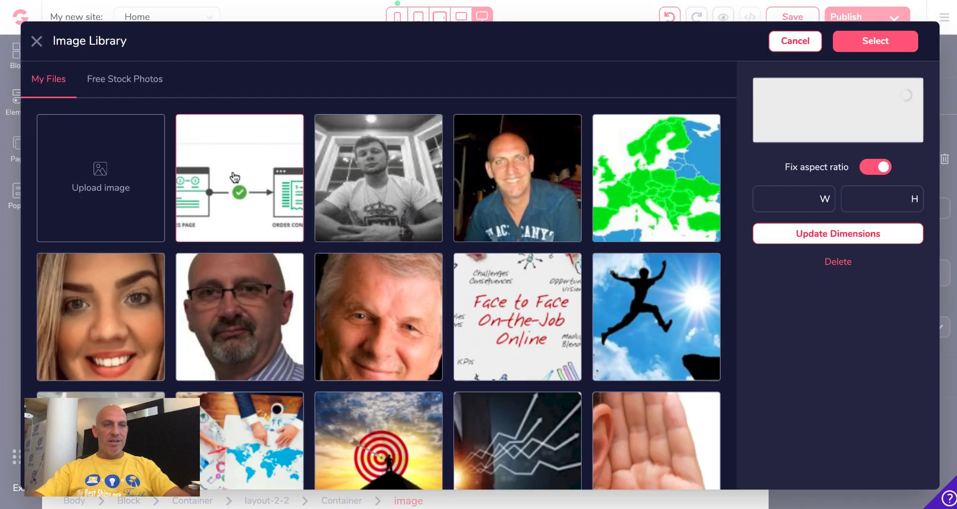
pyautogui.click(882, 41)
pyautogui.click(870, 375)
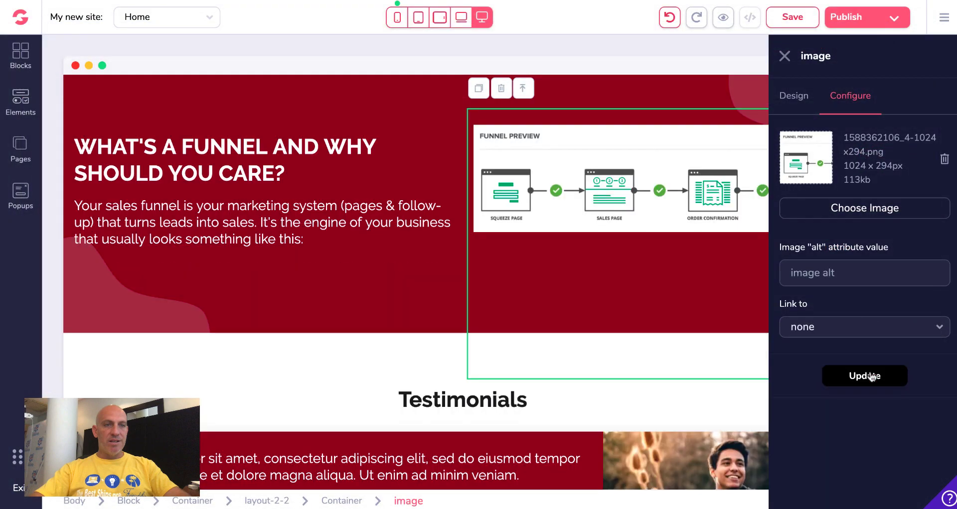
pyautogui.click(623, 357)
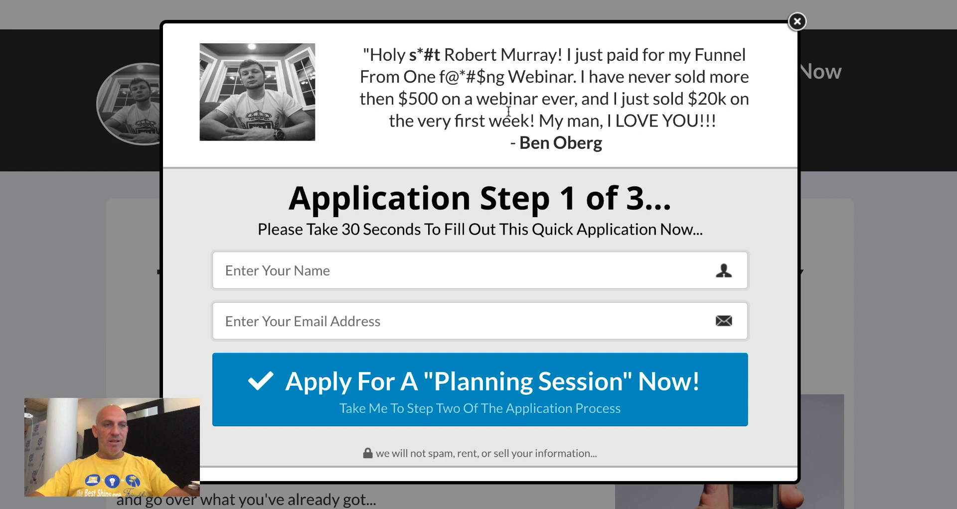
pyautogui.moveTo(365, 51); pyautogui.dragTo(663, 149)
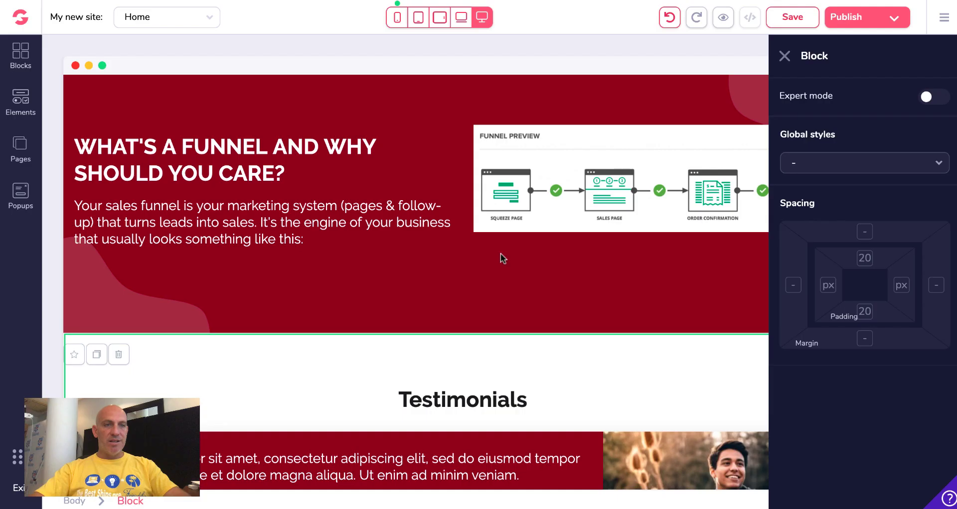
pyautogui.scroll(-3, 500, 253)
pyautogui.scroll(-2, 500, 253)
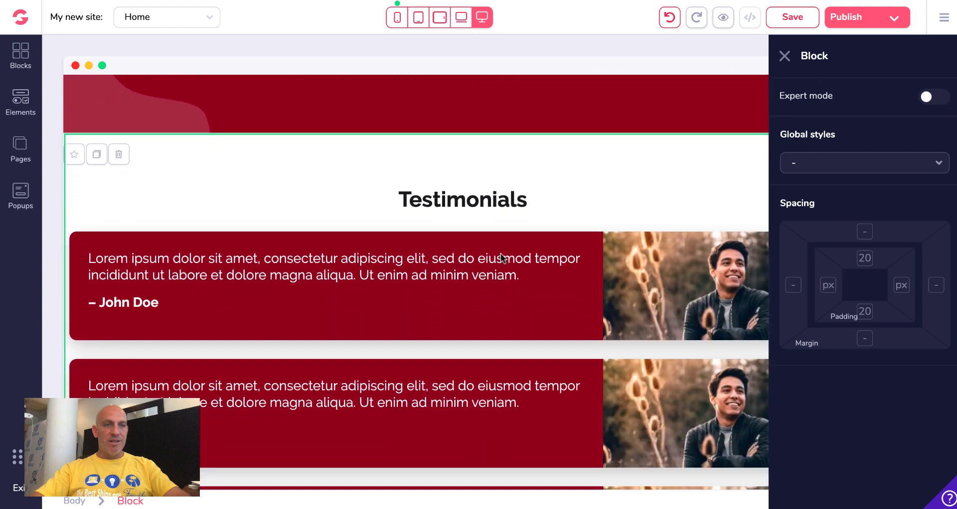
pyautogui.click(785, 56)
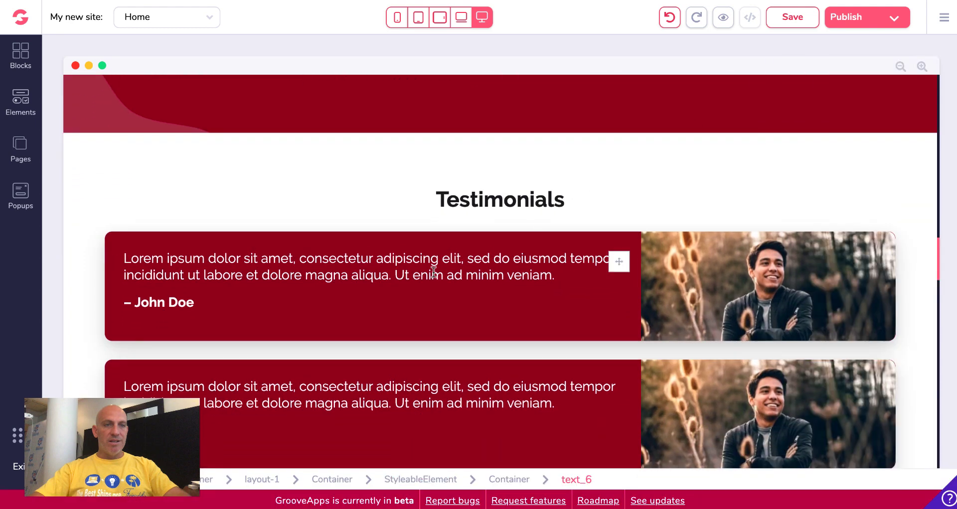
pyautogui.click(378, 273)
pyautogui.click(94, 259)
pyautogui.tripleClick(122, 292)
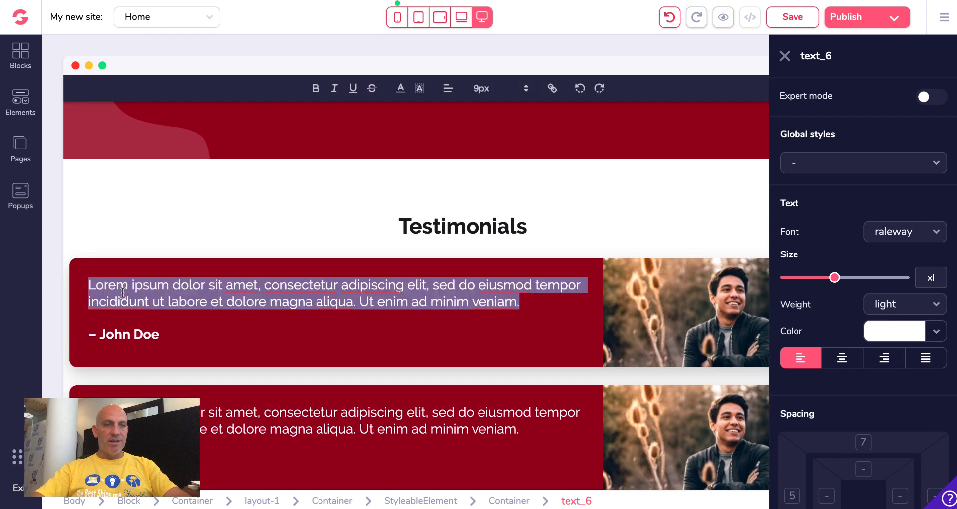
pyautogui.hotkey('ctrl', 'v')
pyautogui.moveTo(165, 335); pyautogui.dragTo(107, 335)
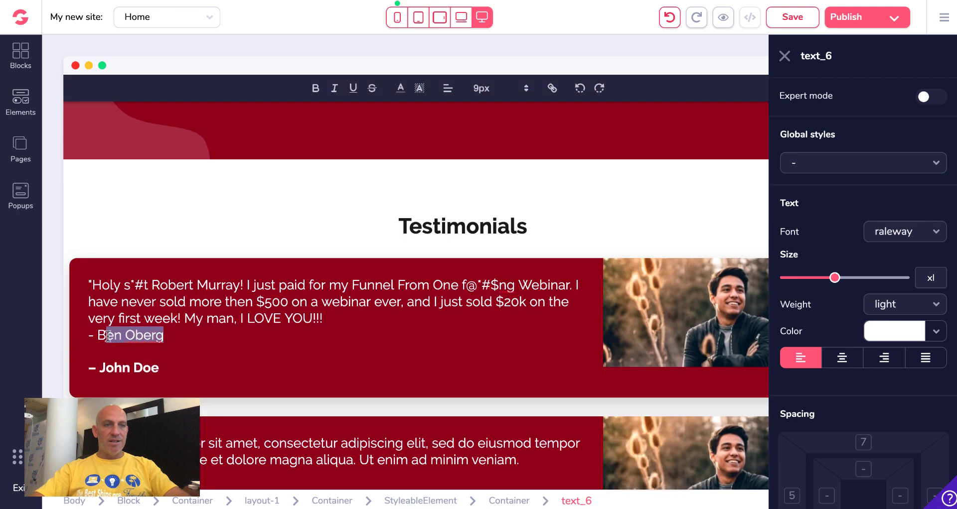
pyautogui.press('BackSpace')
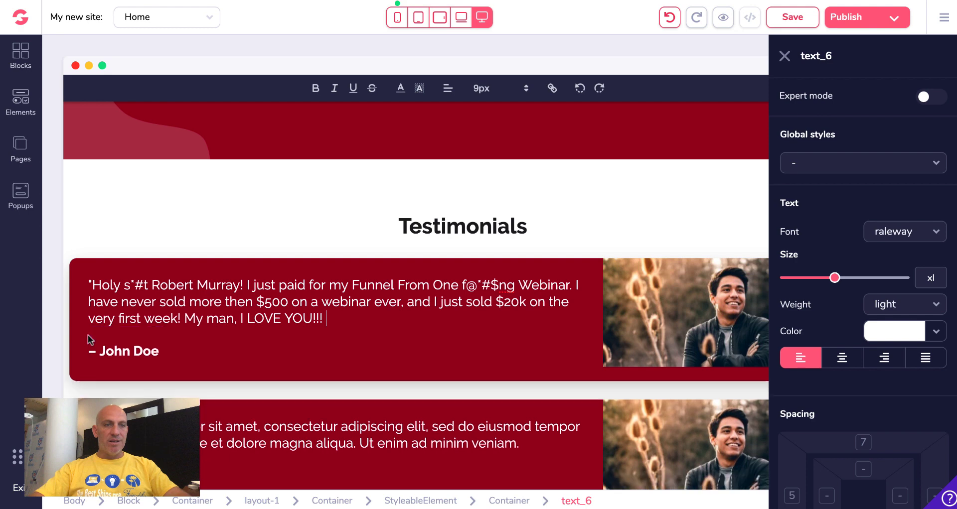
pyautogui.click(118, 352)
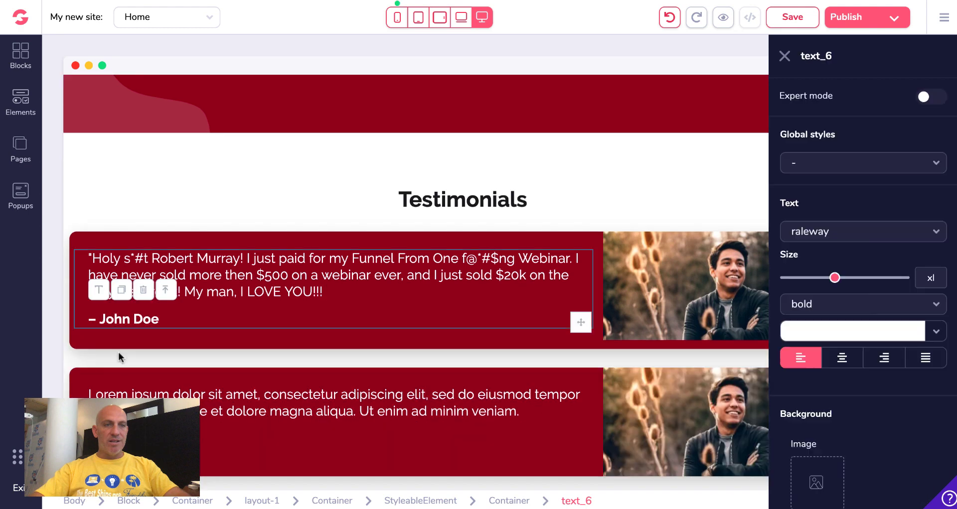
pyautogui.doubleClick(148, 319)
pyautogui.click(147, 319)
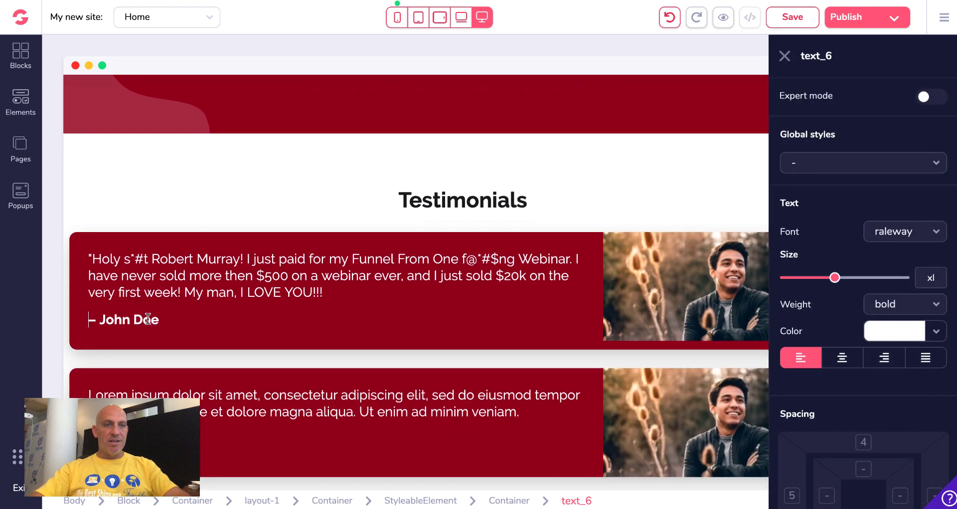
pyautogui.hotkey('ctrl', 'v')
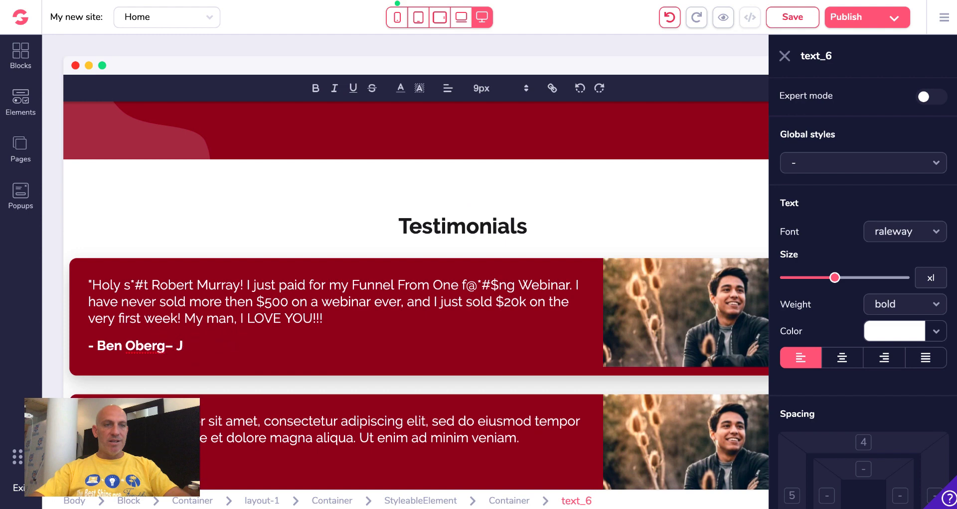
pyautogui.click(647, 295)
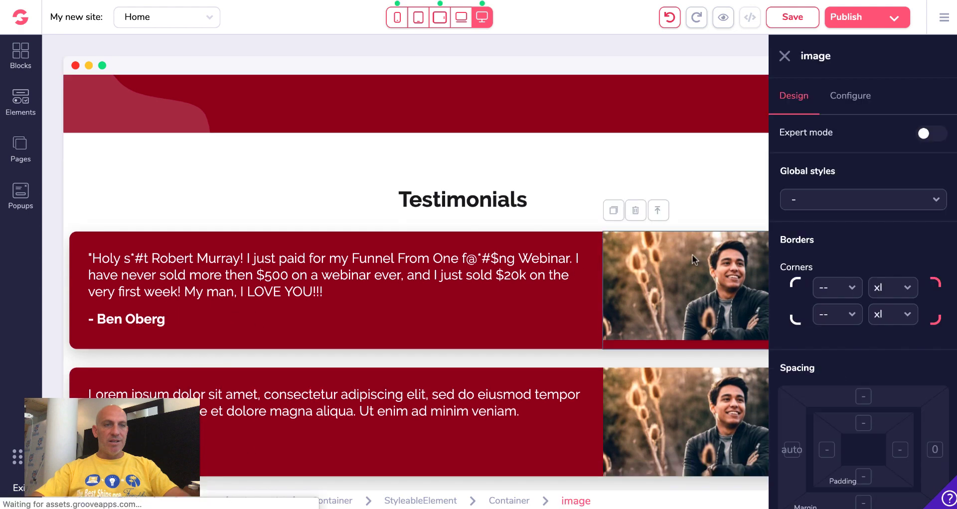
pyautogui.click(859, 96)
pyautogui.click(863, 208)
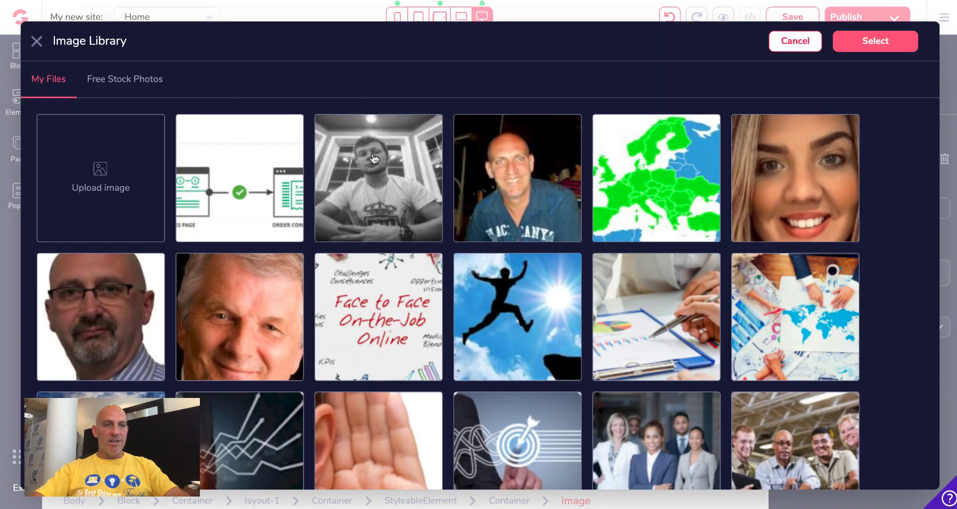
pyautogui.click(374, 159)
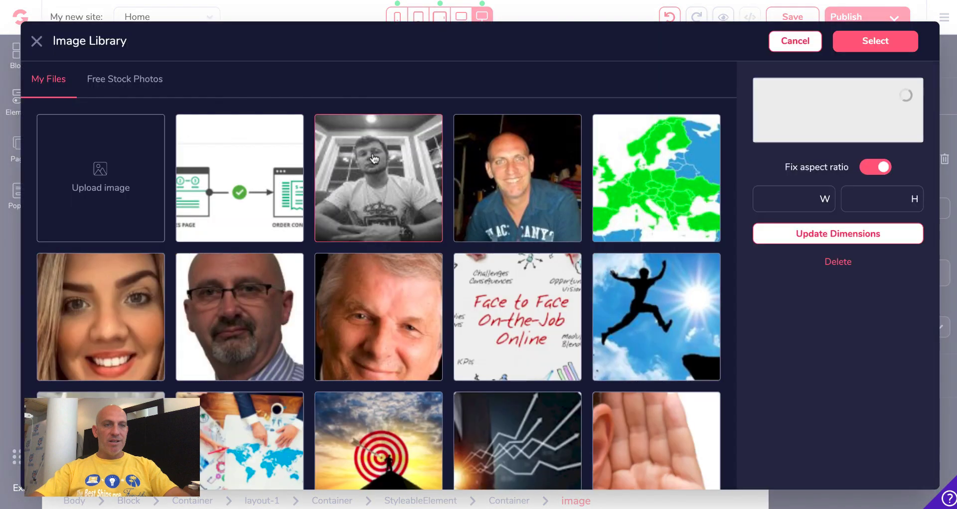
pyautogui.click(885, 41)
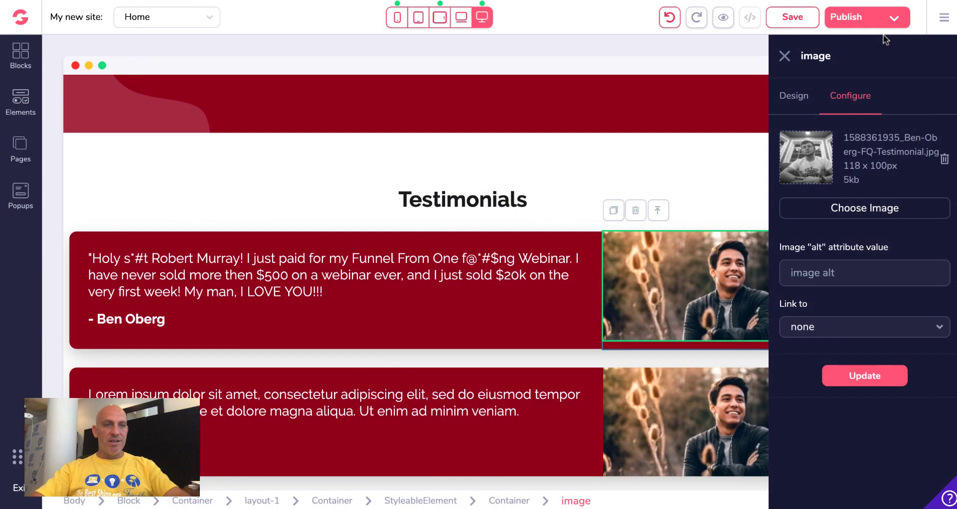
pyautogui.click(864, 376)
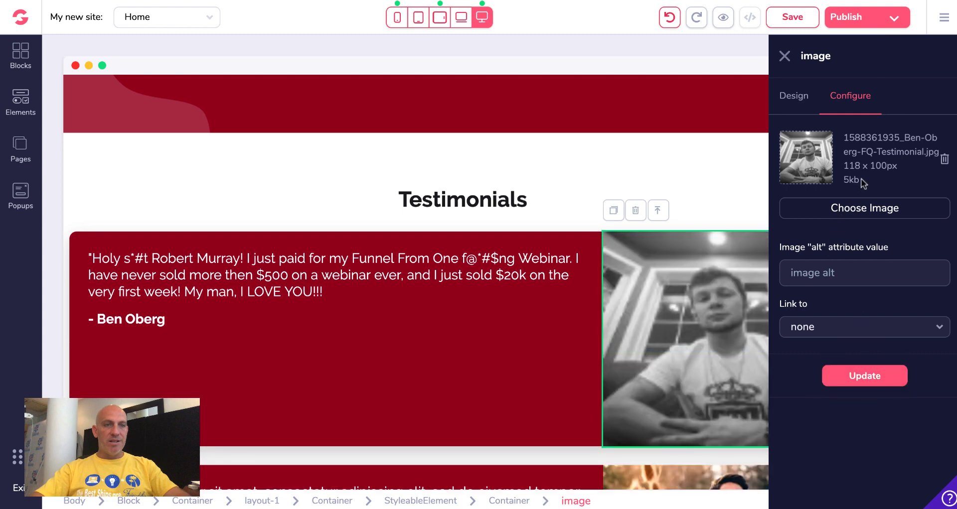
# - Save the edited Home page
pyautogui.click(723, 193)
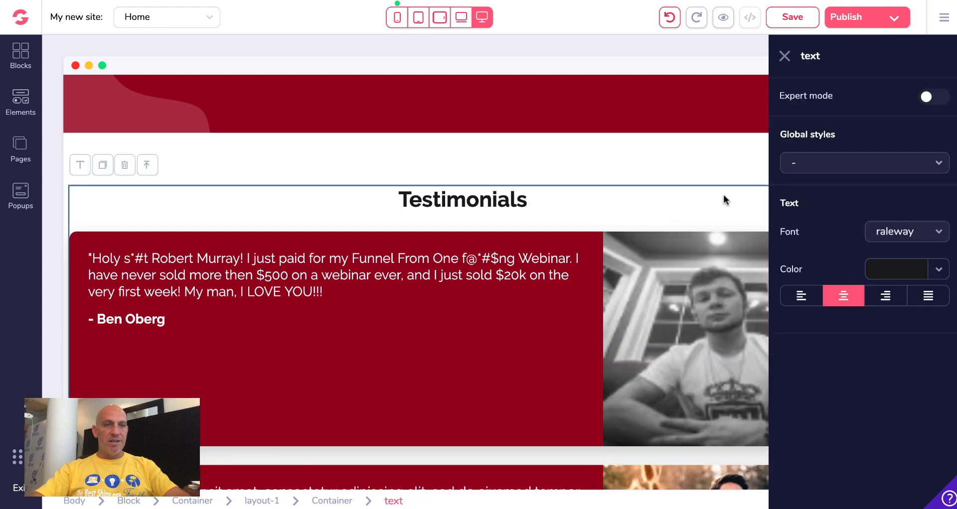
pyautogui.scroll(-2, 723, 196)
pyautogui.scroll(-3, 723, 195)
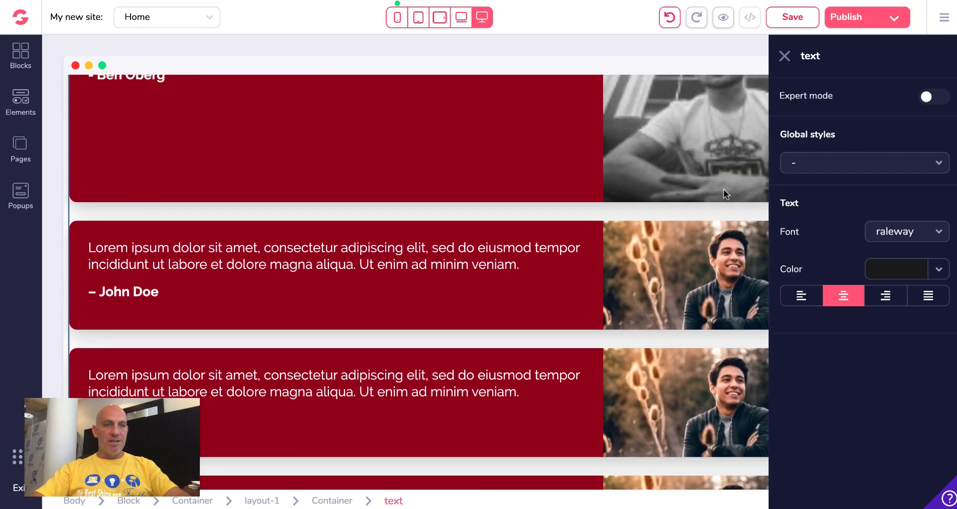
pyautogui.click(784, 56)
pyautogui.scroll(-5, 707, 222)
pyautogui.scroll(-5, 707, 221)
pyautogui.scroll(-2, 707, 221)
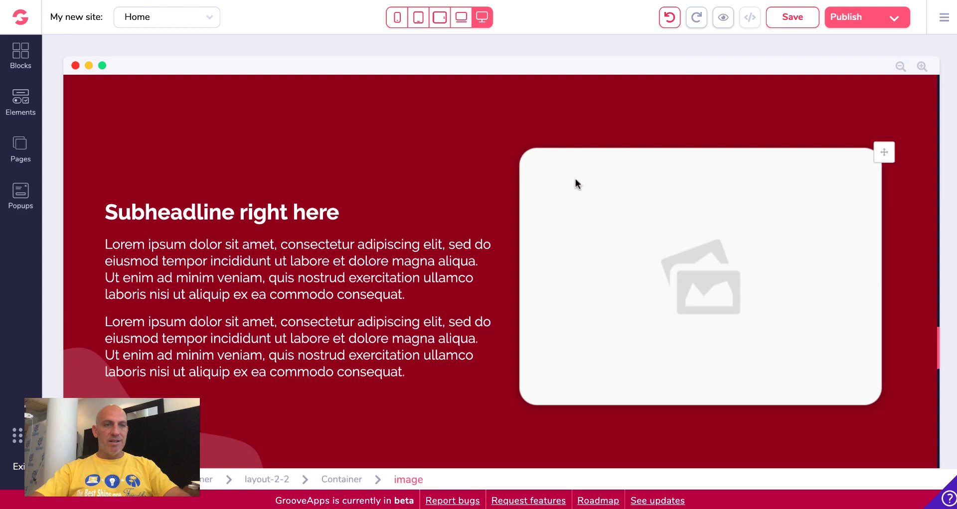
pyautogui.click(790, 17)
# - Switch to editing the About page from the Pages list
pyautogui.scroll(4, 542, 223)
pyautogui.scroll(10, 542, 222)
pyautogui.scroll(10, 542, 222)
pyautogui.scroll(10, 542, 223)
pyautogui.scroll(2, 542, 222)
pyautogui.scroll(2, 542, 222)
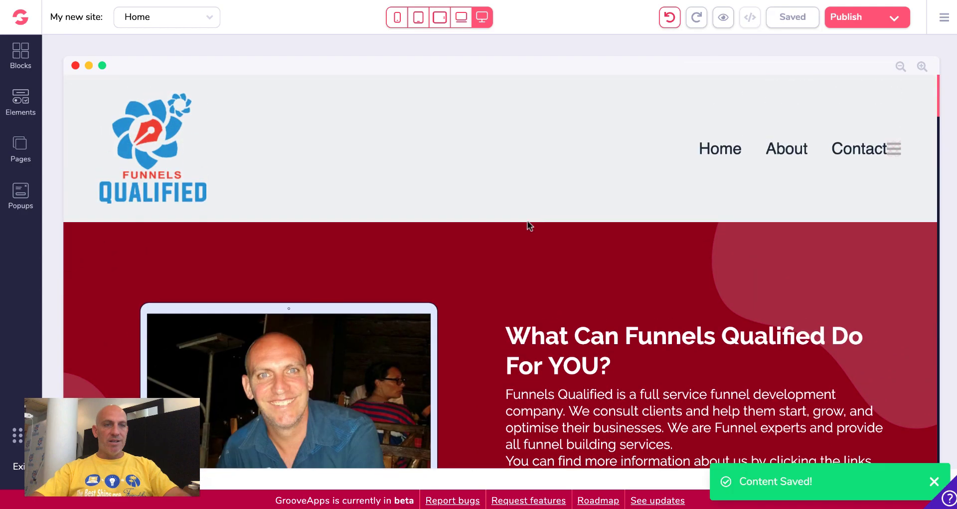
pyautogui.click(20, 150)
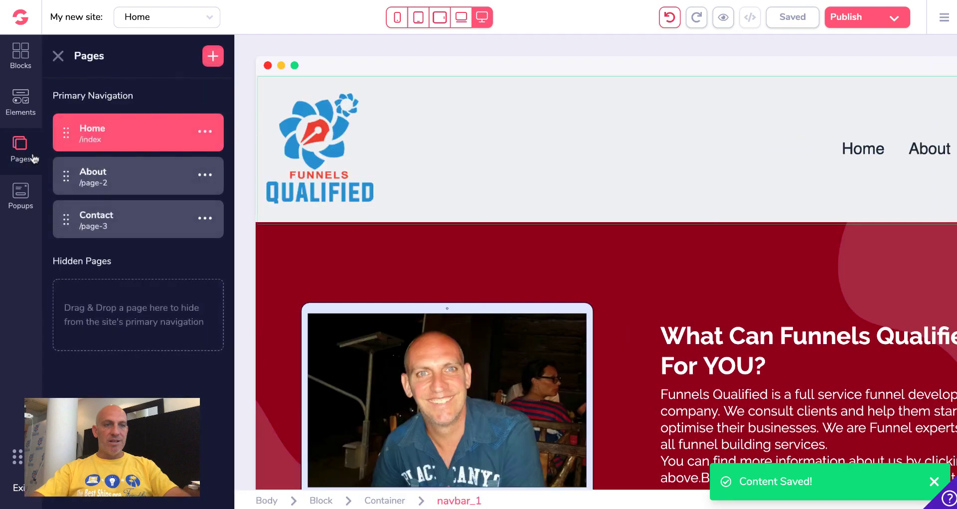
pyautogui.click(128, 172)
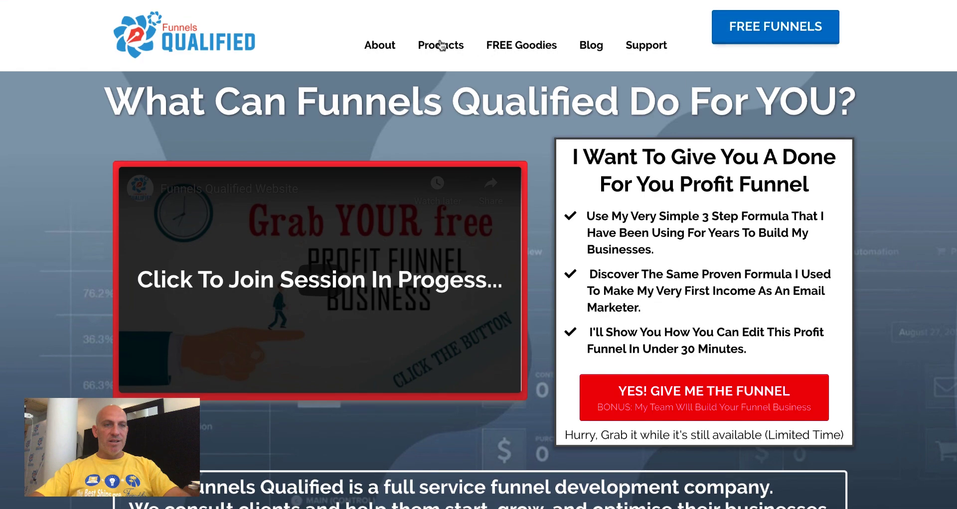
# - Open the live site's About page and select its 'About Funnels Qualified' title
pyautogui.click(377, 47)
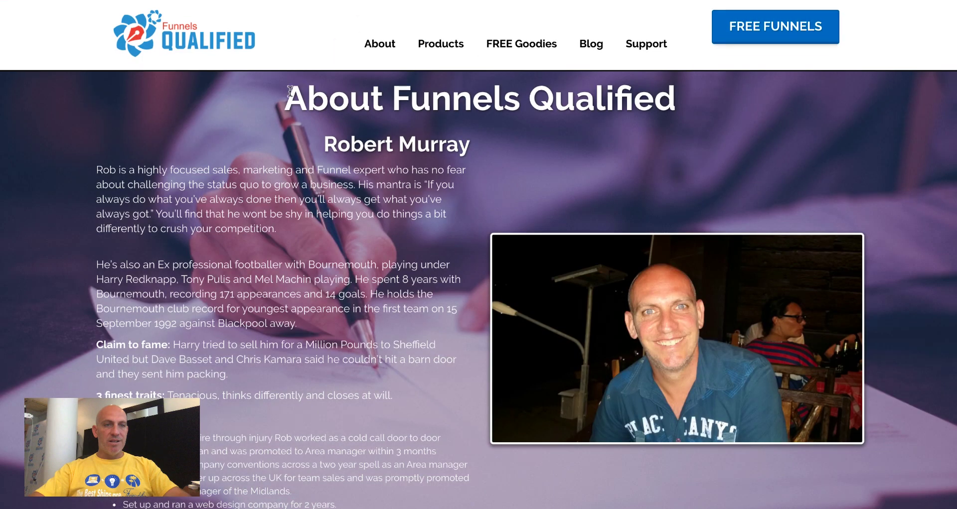
pyautogui.moveTo(284, 98); pyautogui.dragTo(674, 99)
pyautogui.hotkey('ctrl', 'c')
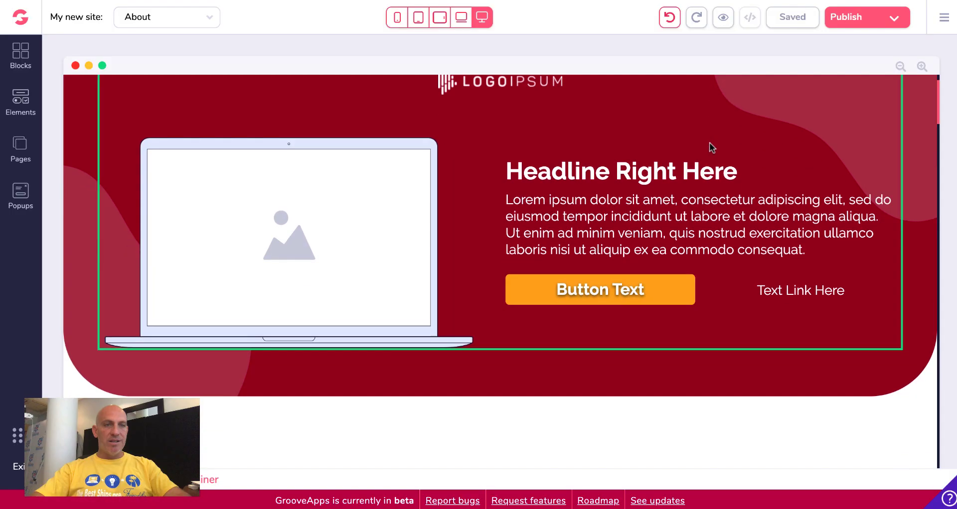
# - Delete the About page's hero block and three-feature block, confirming each deletion
pyautogui.scroll(1, 710, 142)
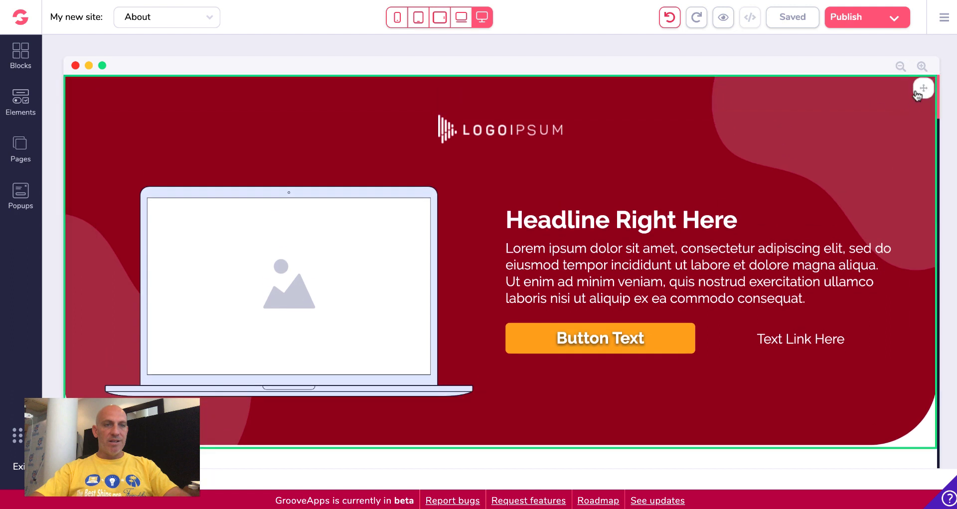
pyautogui.click(922, 88)
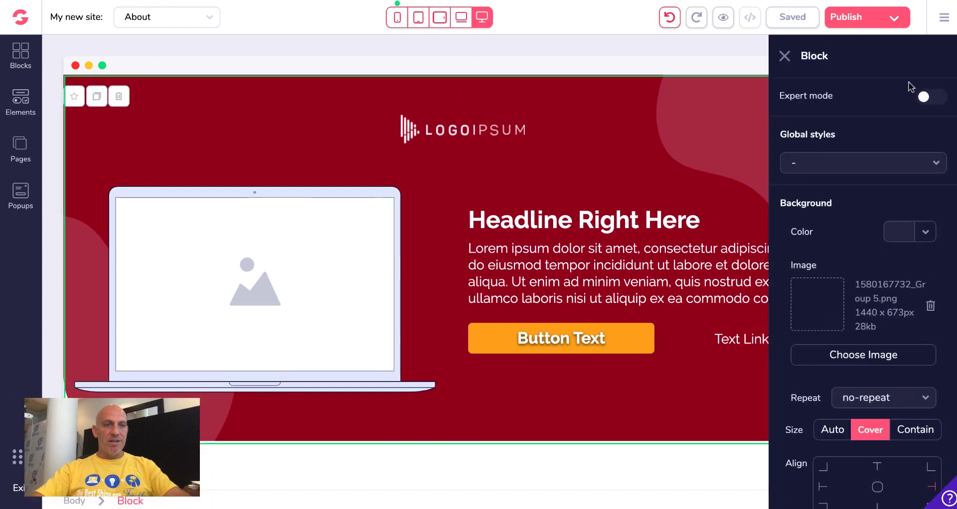
pyautogui.click(120, 97)
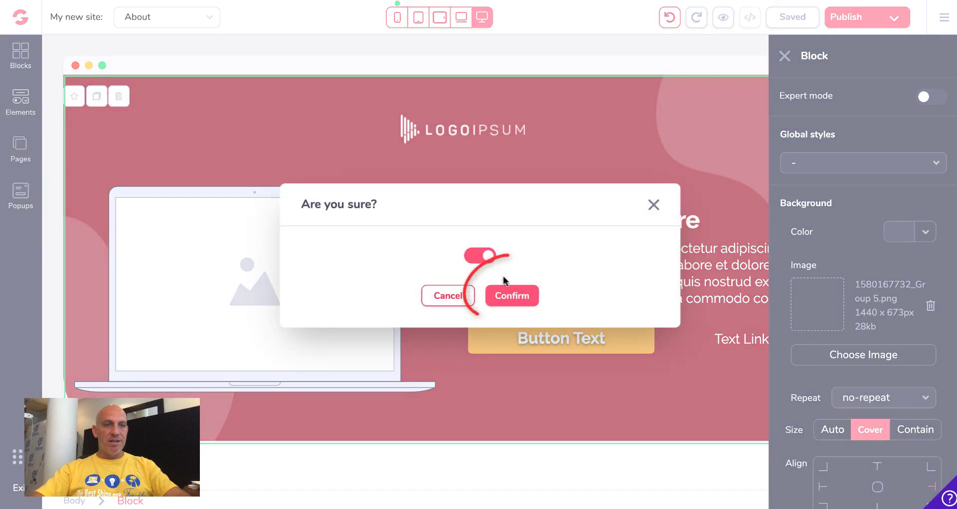
pyautogui.click(512, 294)
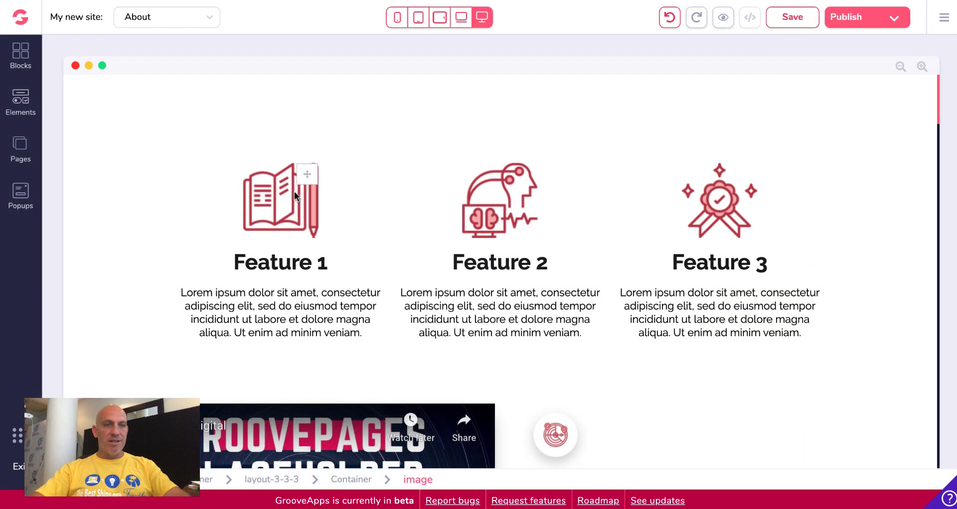
pyautogui.click(906, 93)
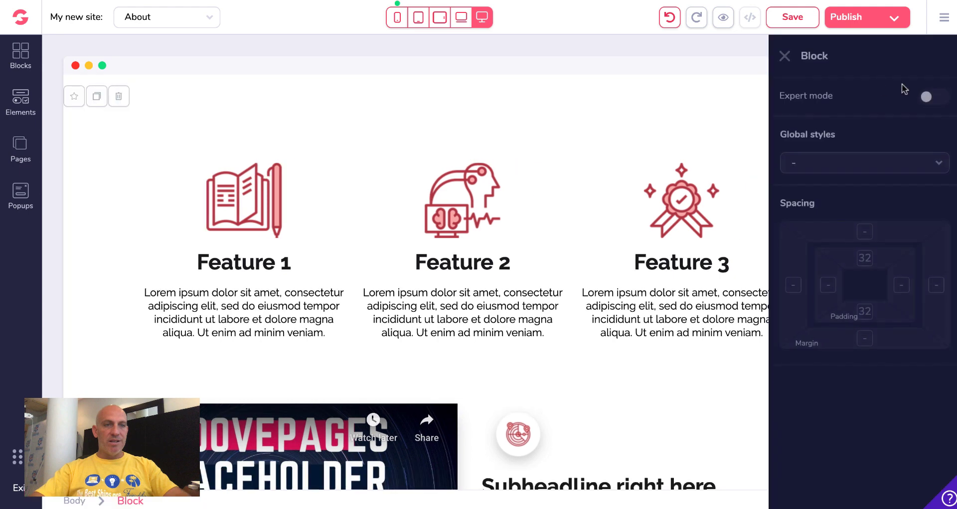
pyautogui.click(121, 98)
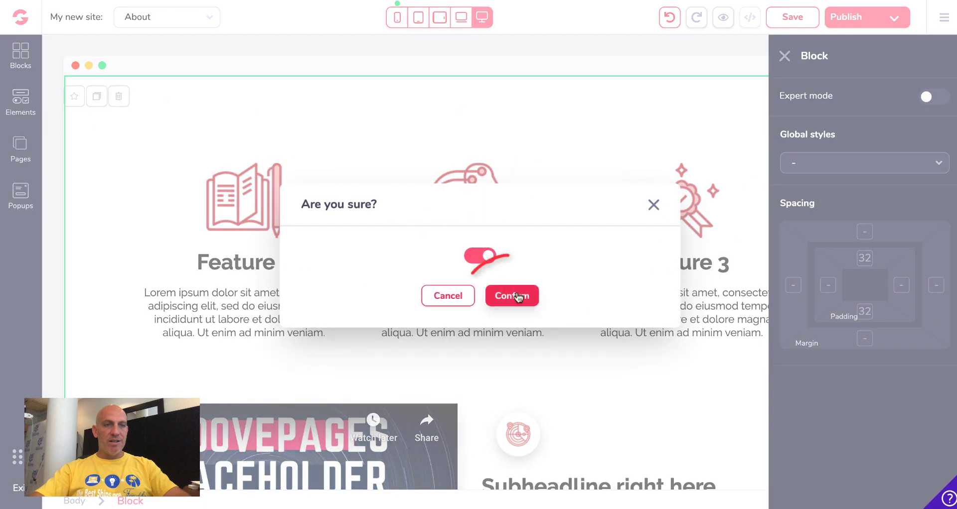
pyautogui.click(512, 295)
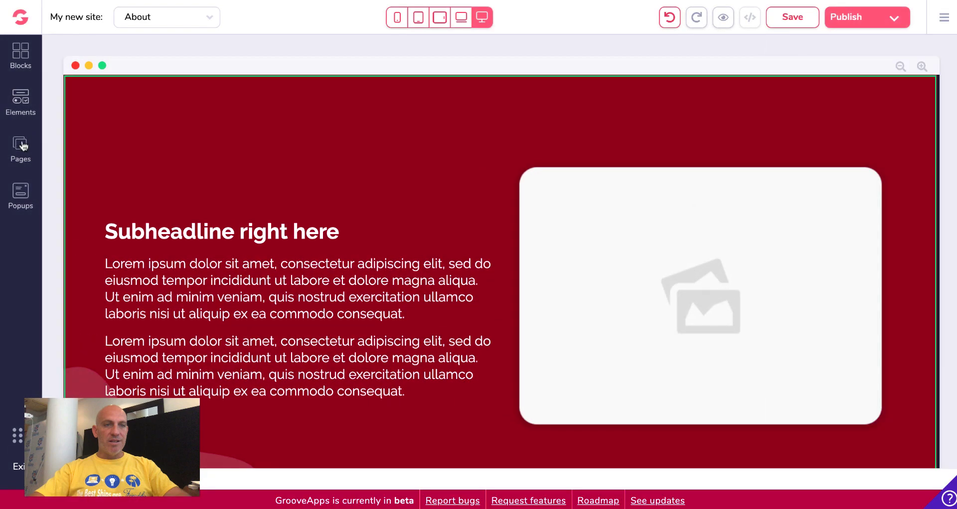
# - Add a wireframe navigation bar block to the top of the About page
pyautogui.click(26, 56)
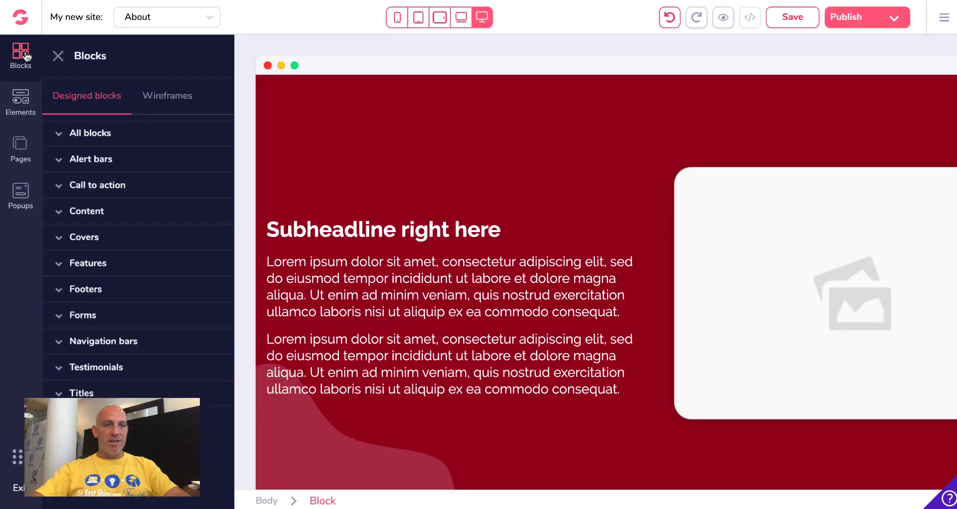
pyautogui.click(163, 100)
pyautogui.scroll(-1, 123, 313)
pyautogui.scroll(-2, 124, 326)
pyautogui.click(131, 369)
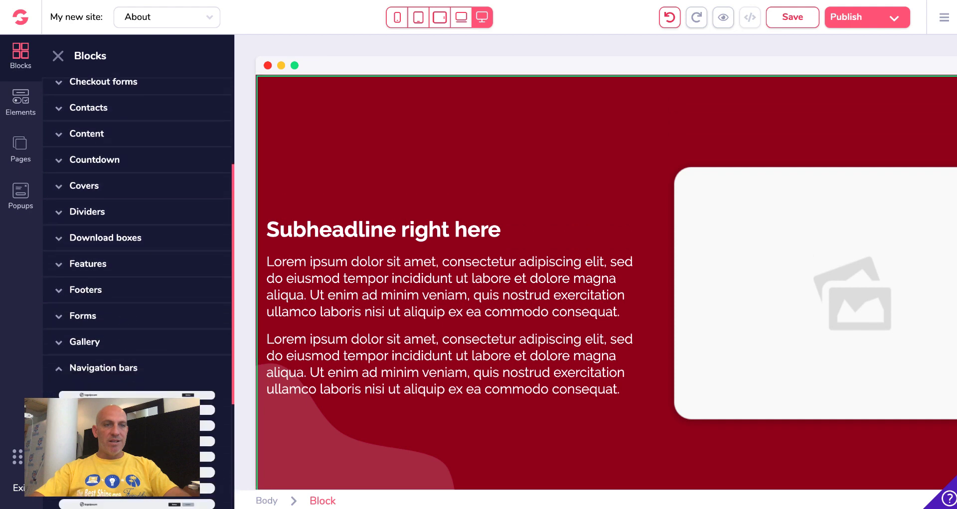
pyautogui.moveTo(137, 395); pyautogui.dragTo(513, 121)
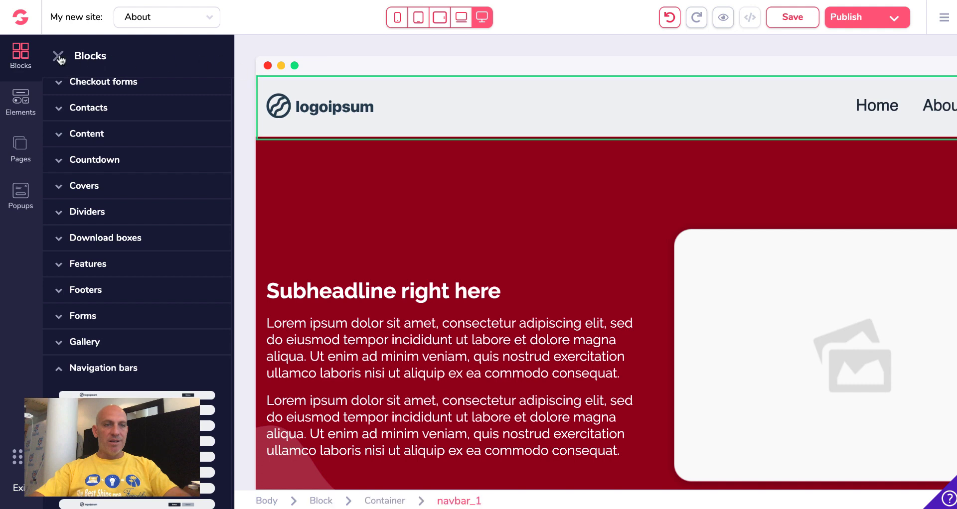
pyautogui.click(58, 57)
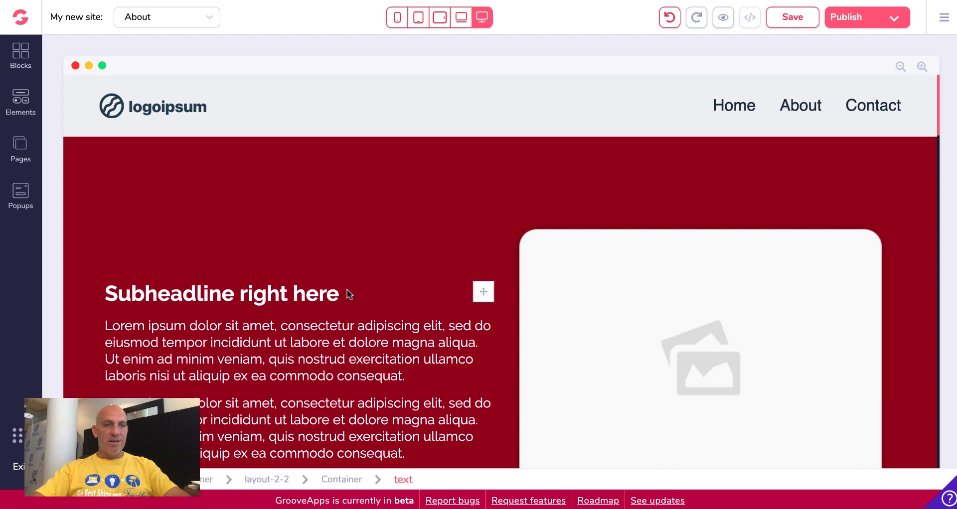
# - Replace the red section's subheadline with the pasted 'About Funnels Qualified'
pyautogui.click(292, 293)
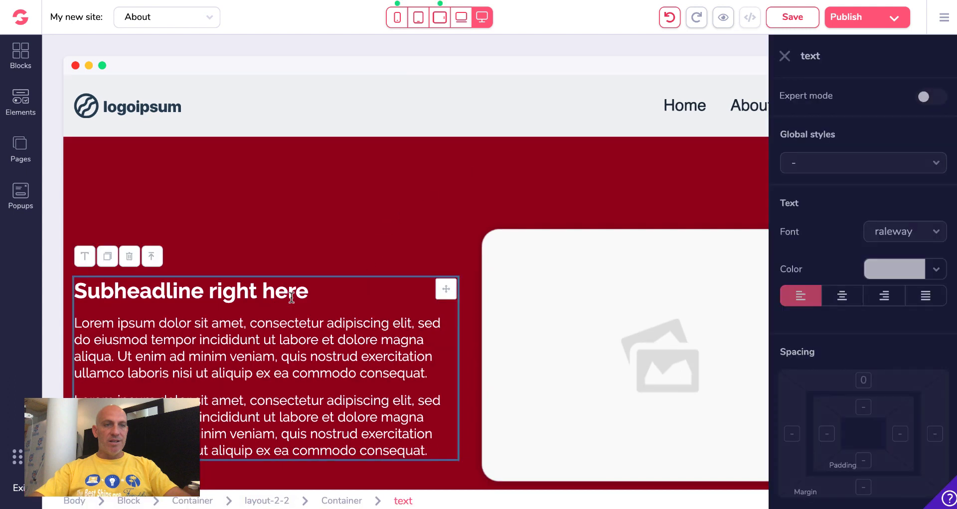
pyautogui.doubleClick(245, 292)
pyautogui.tripleClick(245, 292)
pyautogui.hotkey('ctrl', 'v')
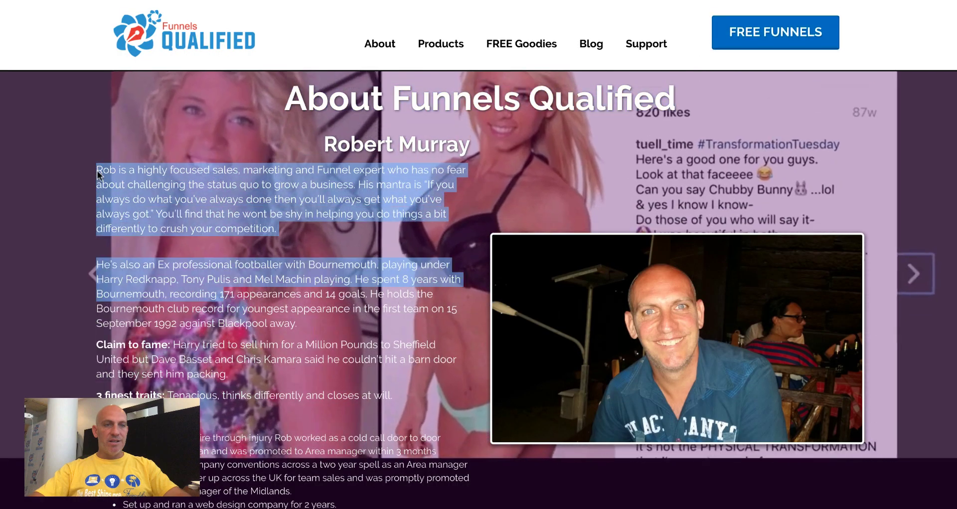
# - Select the live About page's biography from its opening line through the Highlights list
pyautogui.moveTo(97, 170)
pyautogui.mouseDown()
pyautogui.moveTo(301, 389)
pyautogui.moveTo(298, 406)
pyautogui.mouseUp()
pyautogui.scroll(-3, 301, 390)
pyautogui.scroll(-2, 301, 389)
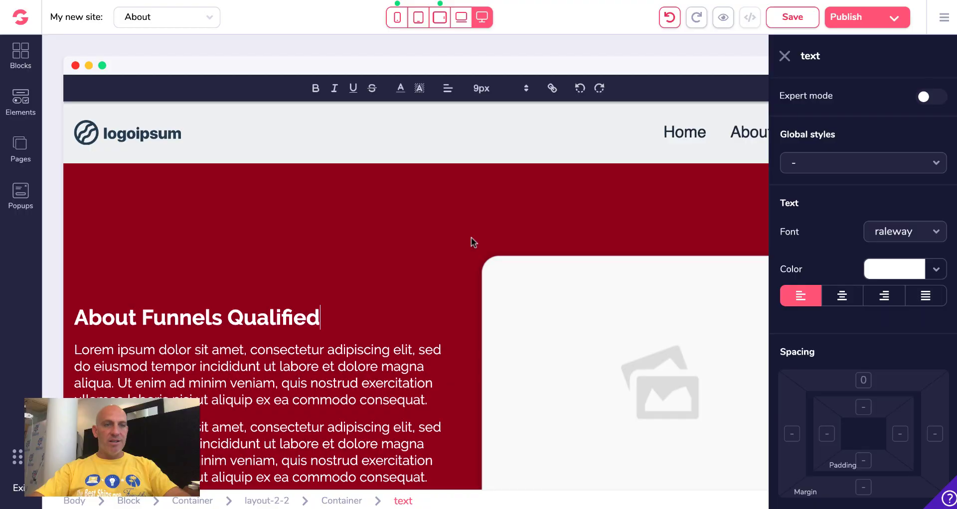
pyautogui.scroll(-5, 471, 237)
# - Replace the first About paragraph with the copied biography and delete the second placeholder paragraph
pyautogui.click(339, 235)
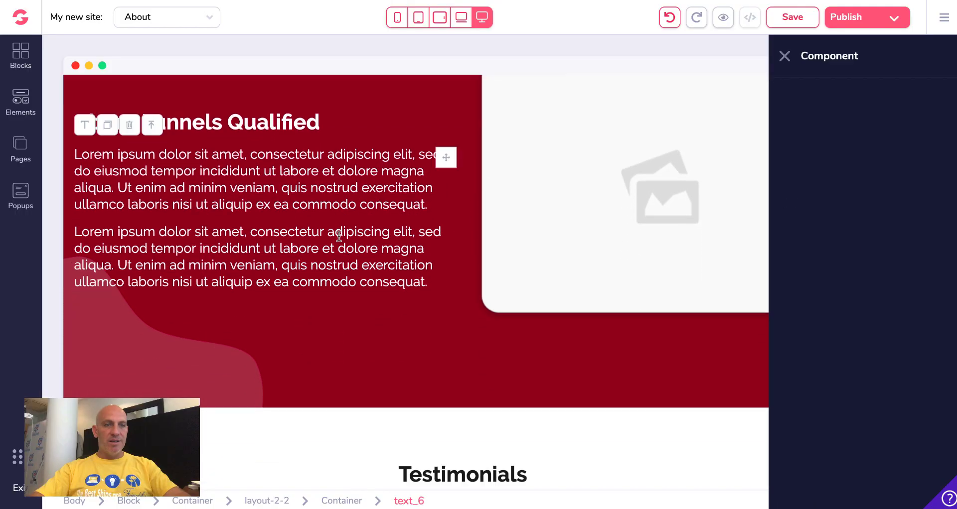
pyautogui.doubleClick(302, 187)
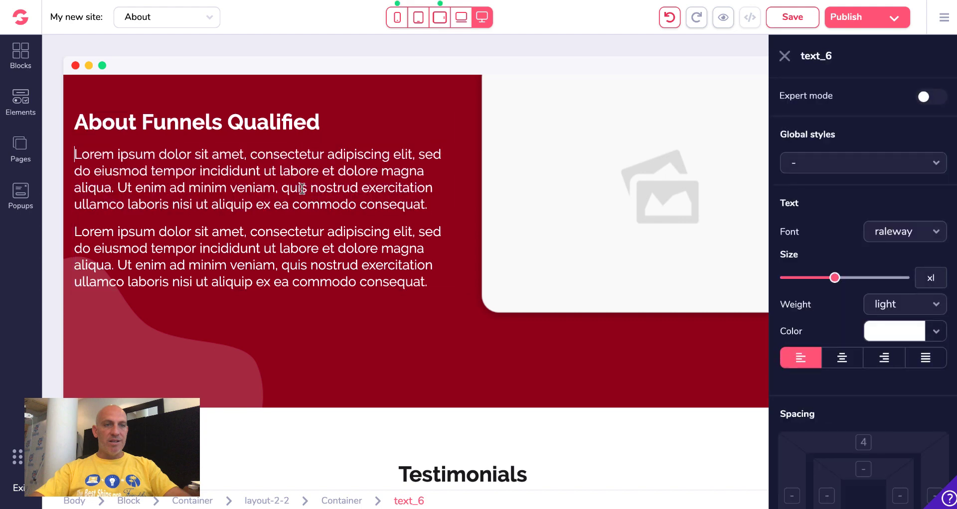
pyautogui.hotkey('ctrl', 'a')
pyautogui.hotkey('ctrl', 'v')
pyautogui.scroll(-5, 302, 189)
pyautogui.scroll(-8, 301, 248)
pyautogui.scroll(-3, 300, 248)
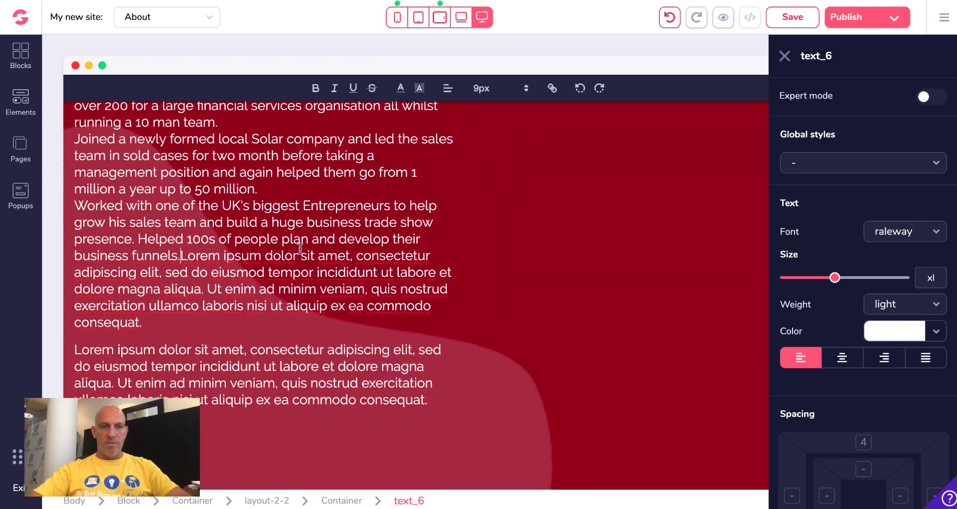
pyautogui.scroll(-2, 319, 264)
pyautogui.press('Escape')
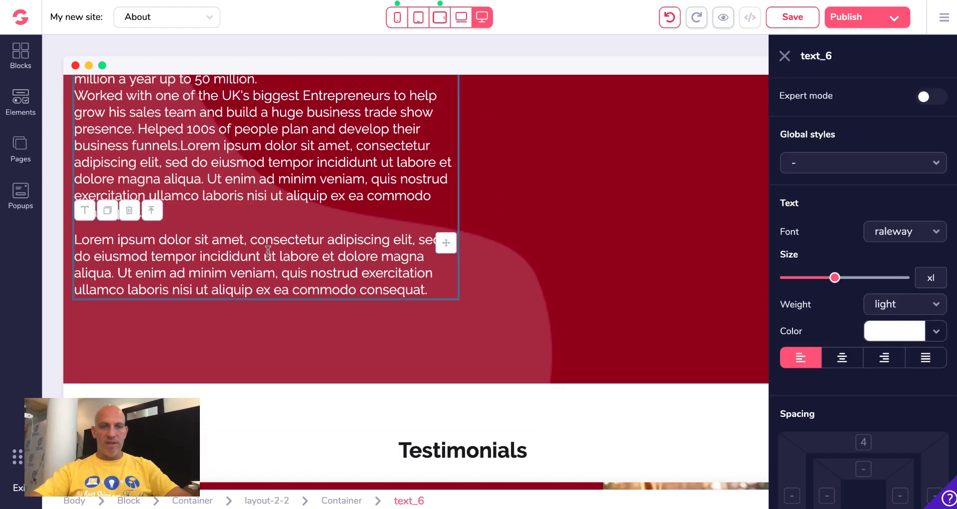
pyautogui.click(130, 213)
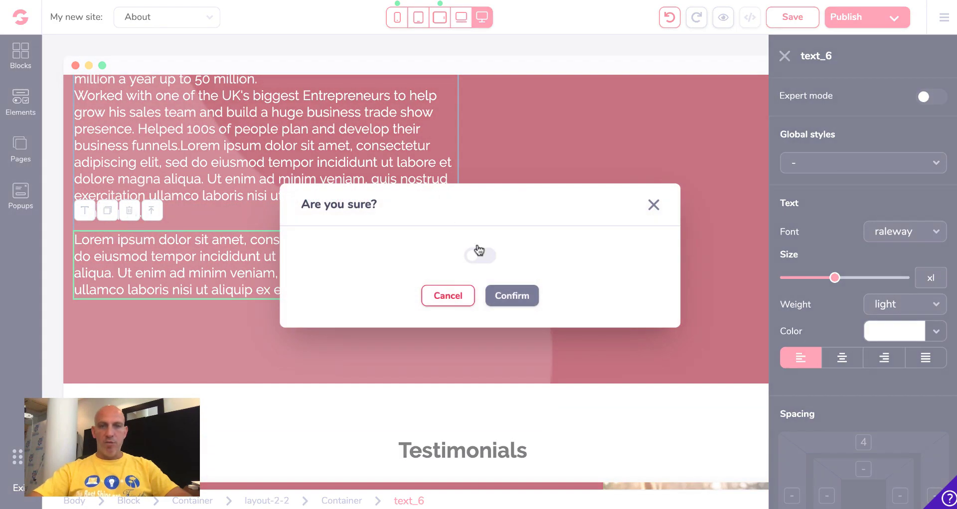
pyautogui.click(512, 295)
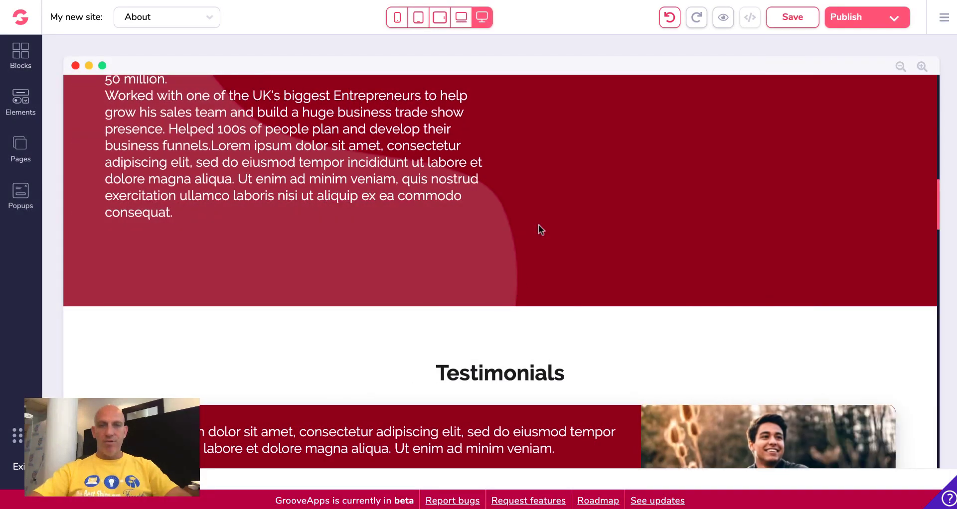
# - Set the About hero's image placeholder to the photo of the smiling bald man
pyautogui.click(538, 225)
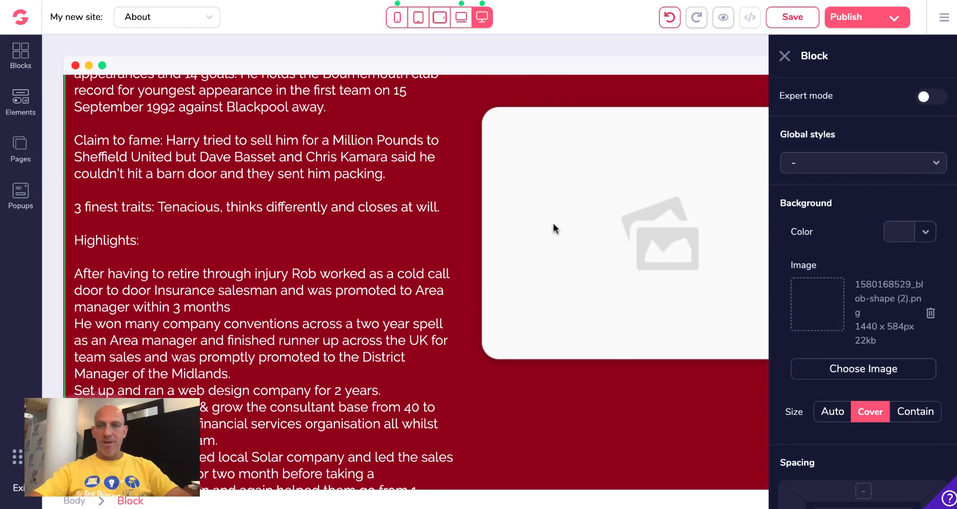
pyautogui.click(620, 226)
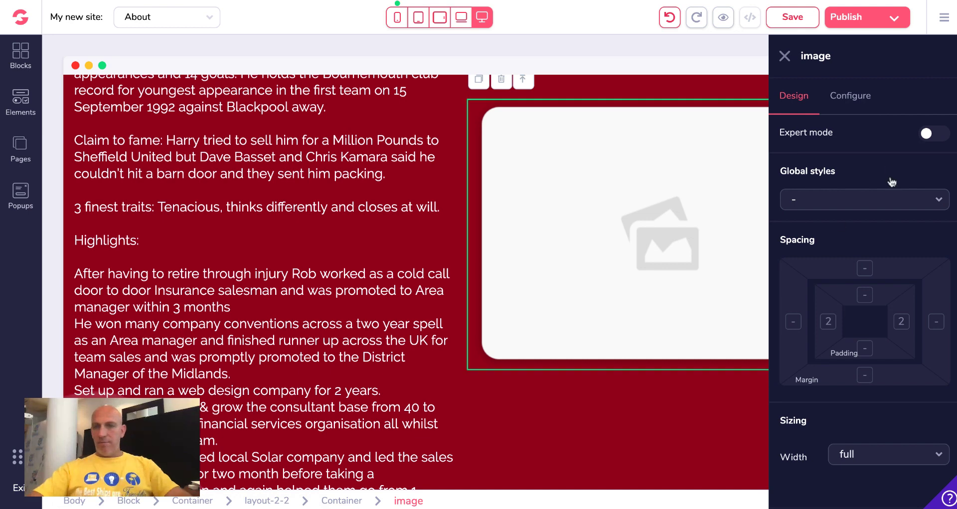
pyautogui.click(859, 102)
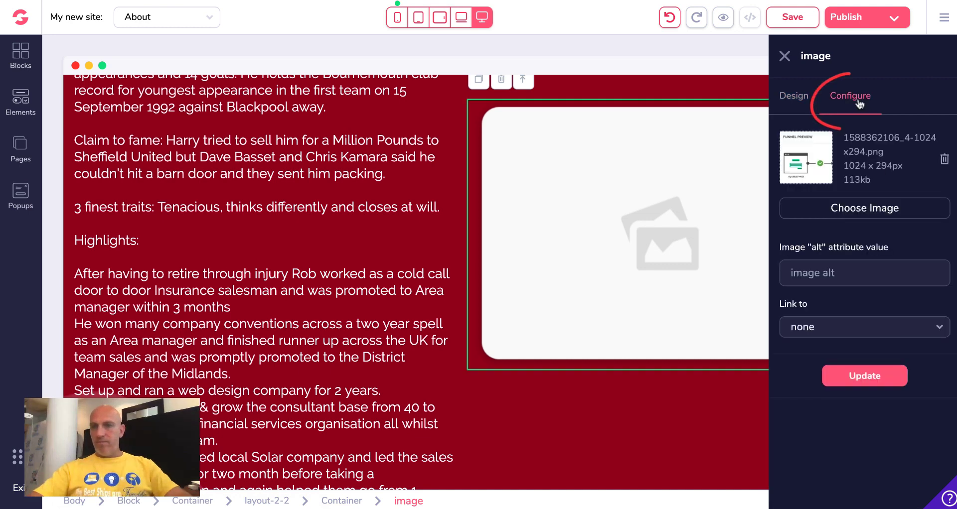
pyautogui.click(877, 211)
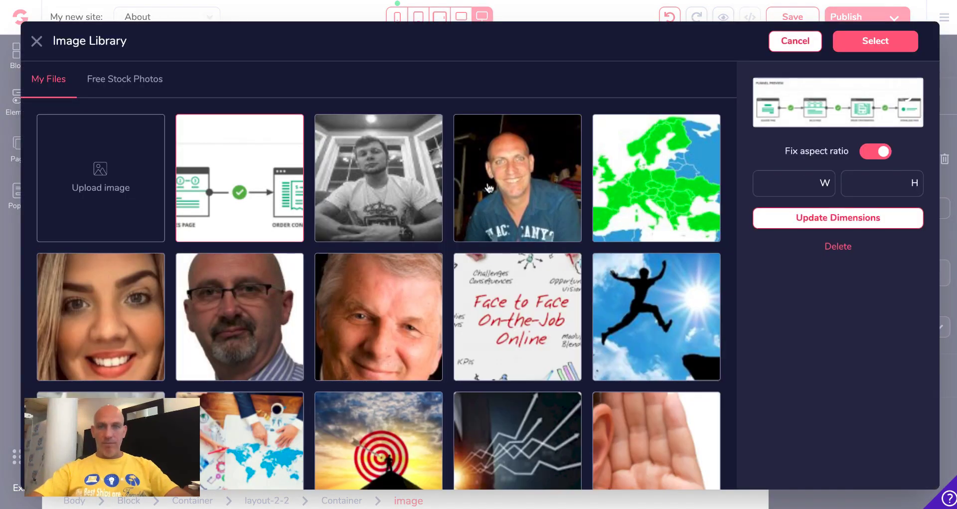
pyautogui.click(489, 188)
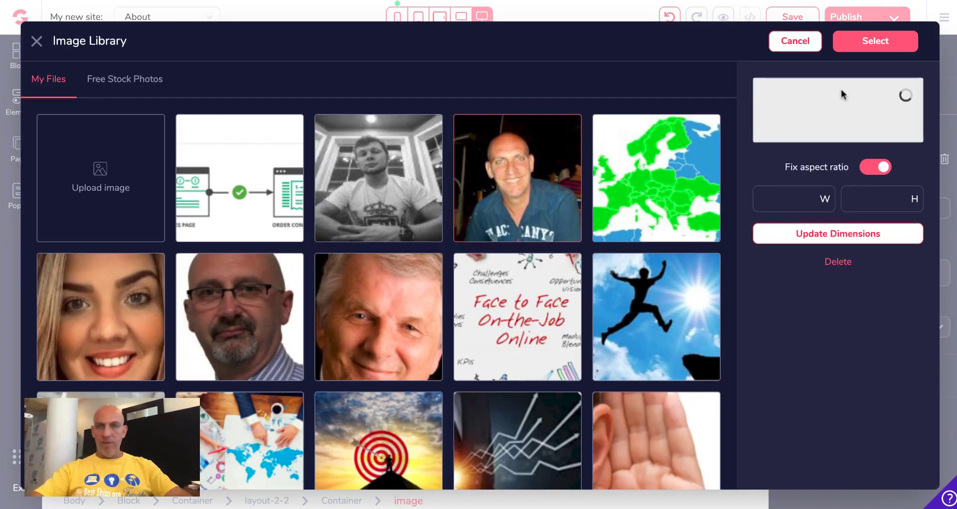
pyautogui.click(877, 39)
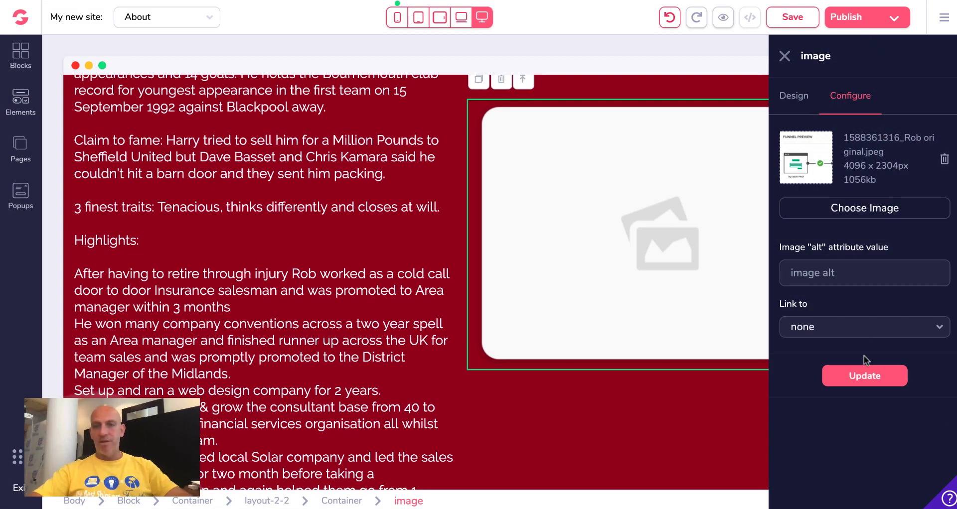
pyautogui.click(864, 375)
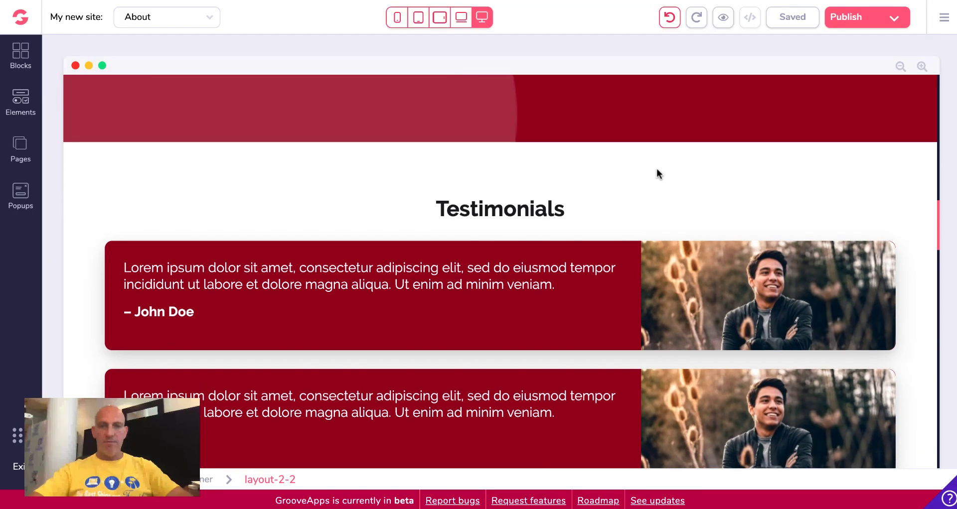
# - Delete the Testimonials section from the About page
pyautogui.click(661, 171)
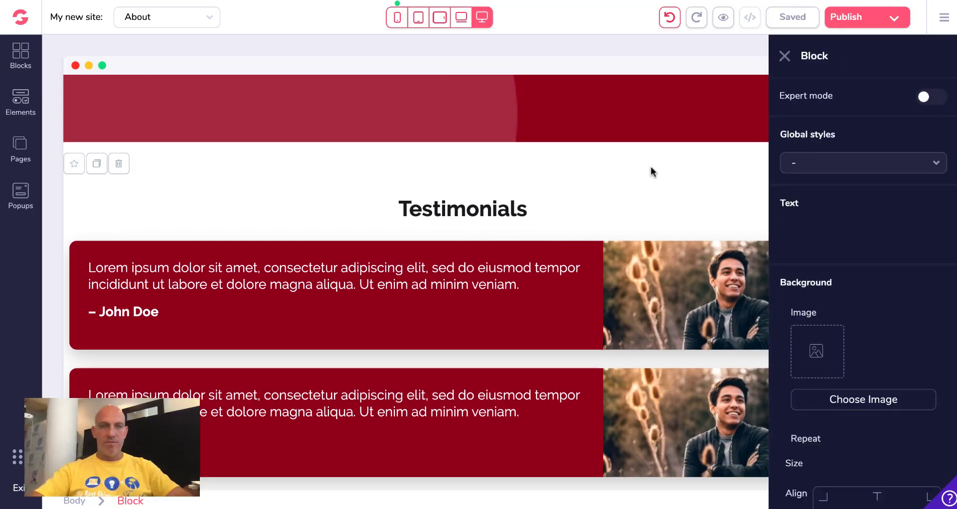
pyautogui.click(120, 163)
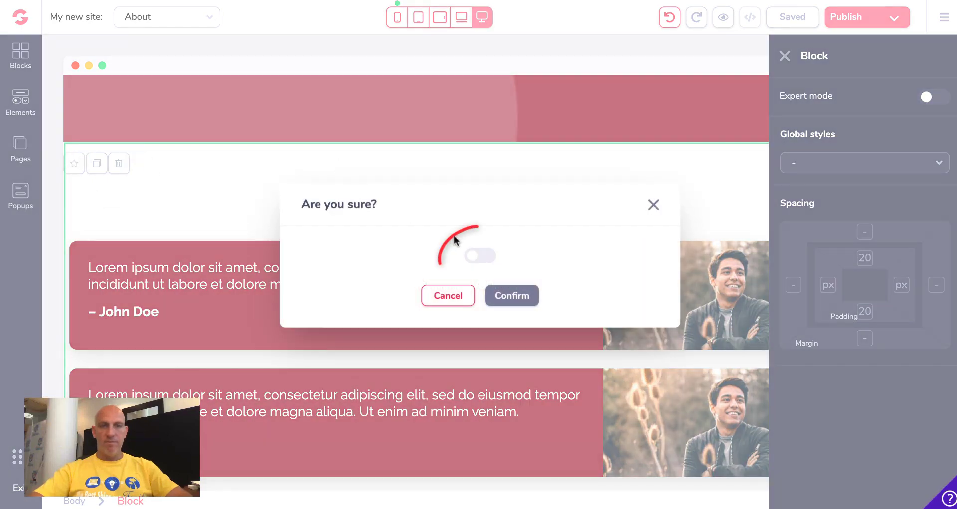
pyautogui.click(485, 256)
pyautogui.click(512, 293)
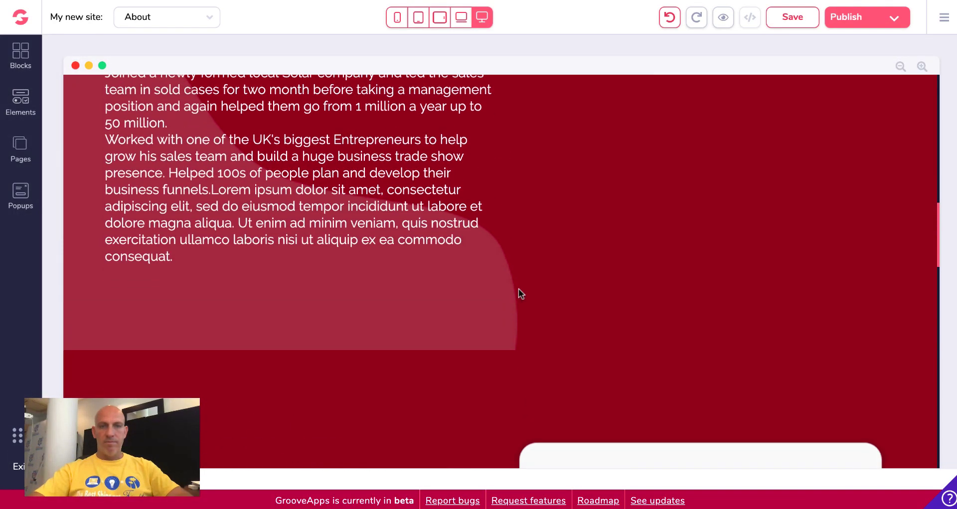
# - Delete the leftover placeholder hero section so FAQs follow the About section
pyautogui.scroll(-2, 518, 289)
pyautogui.click(648, 242)
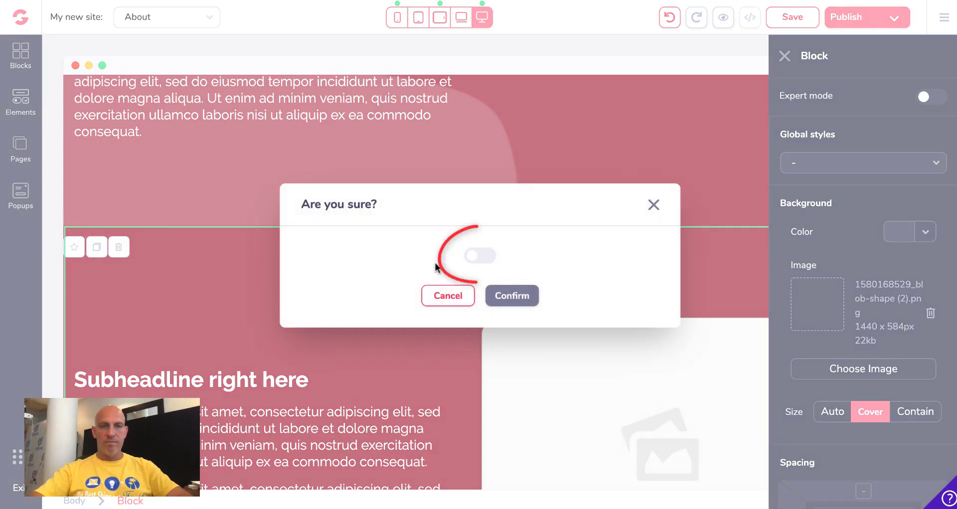
pyautogui.click(479, 255)
pyautogui.click(510, 294)
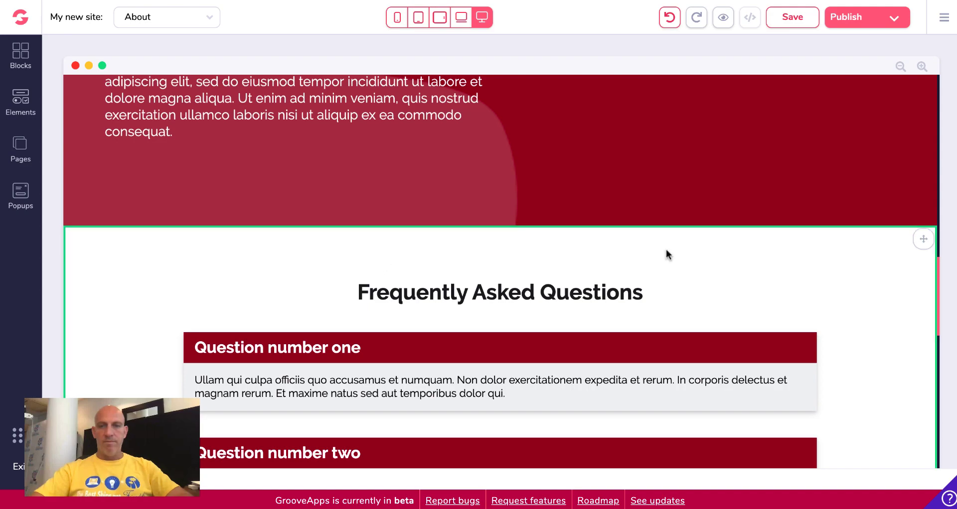
pyautogui.scroll(-9, 665, 249)
pyautogui.scroll(-4, 666, 250)
pyautogui.scroll(10, 667, 249)
pyautogui.scroll(8, 666, 249)
pyautogui.scroll(5, 666, 249)
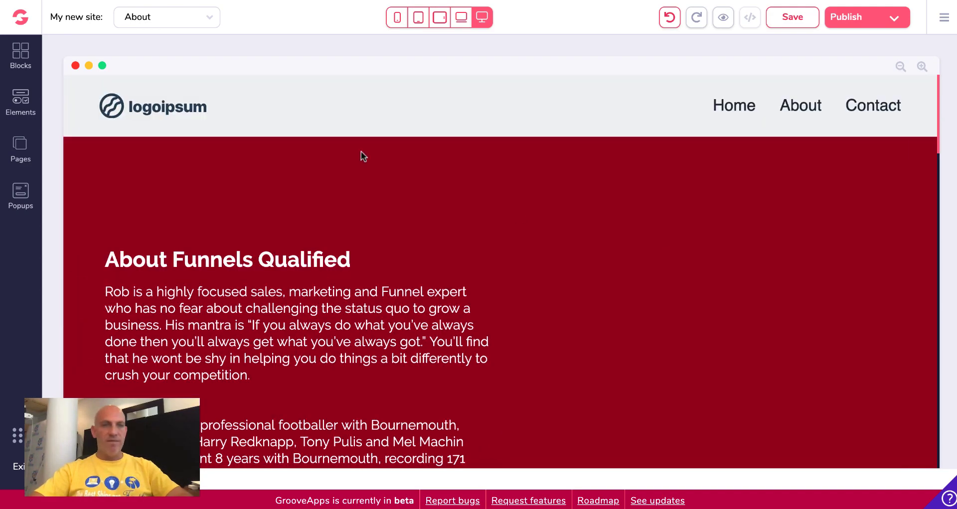
# - Switch the editor to the Contact page
pyautogui.click(39, 142)
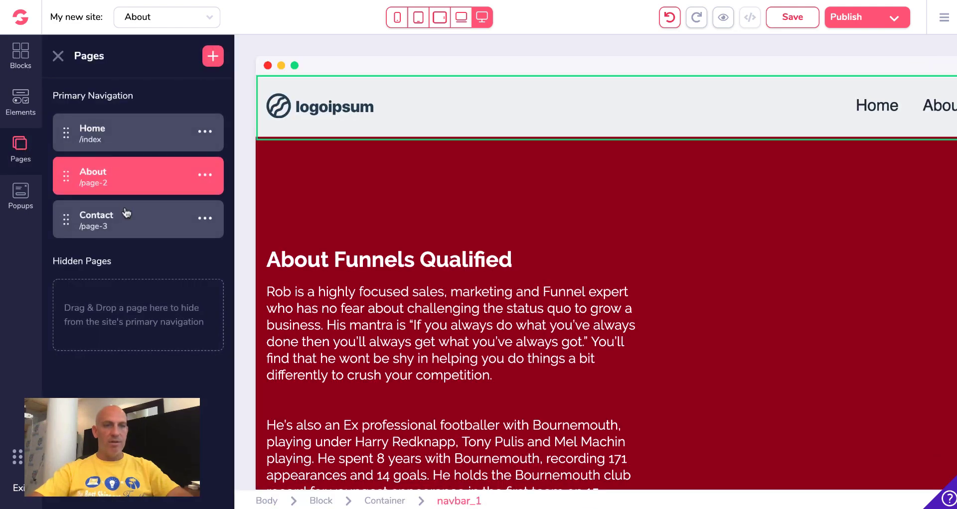
pyautogui.click(127, 214)
pyautogui.scroll(5, 147, 154)
pyautogui.scroll(5, 149, 166)
pyautogui.scroll(3, 149, 165)
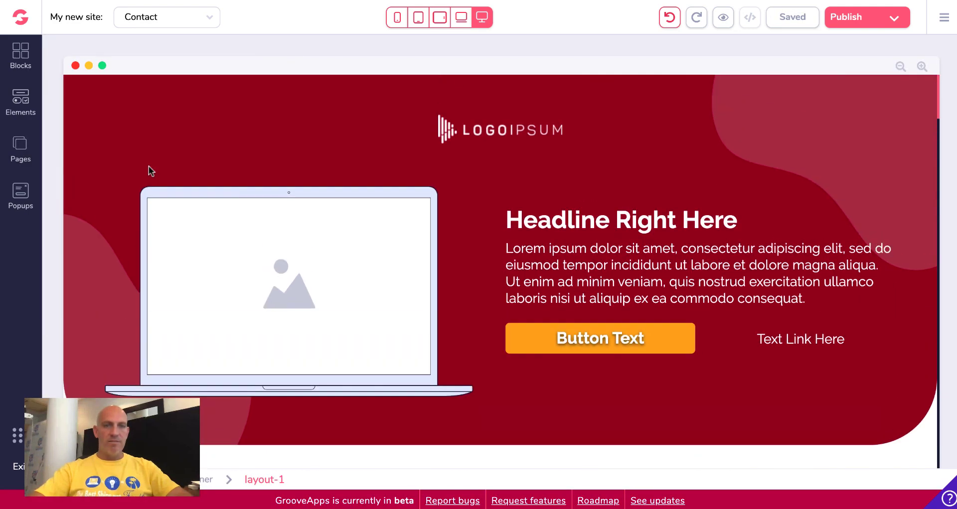
# - Place a wireframe Navigation bar block at the top of the Contact page
pyautogui.click(29, 61)
pyautogui.click(149, 100)
pyautogui.scroll(-3, 127, 202)
pyautogui.click(121, 369)
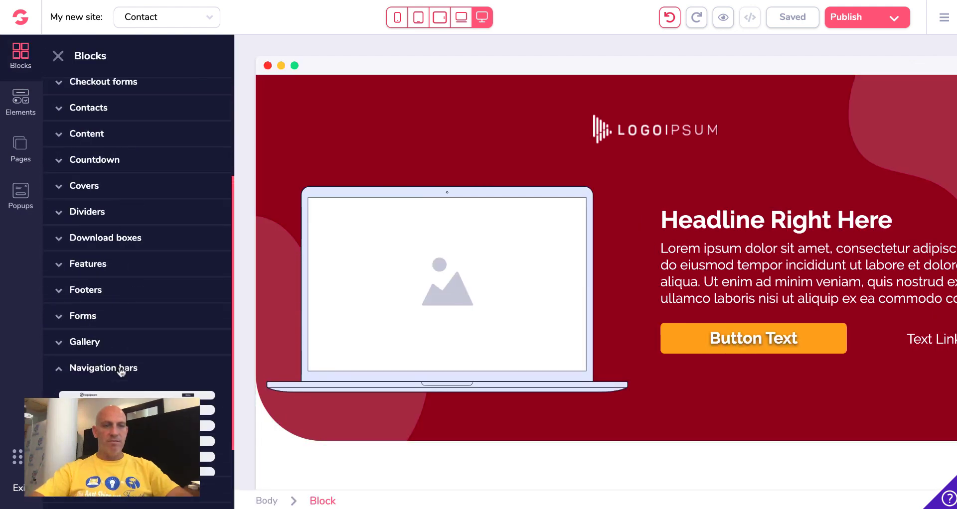
pyautogui.moveTo(135, 396)
pyautogui.mouseDown()
pyautogui.moveTo(303, 328)
pyautogui.moveTo(504, 125)
pyautogui.mouseUp()
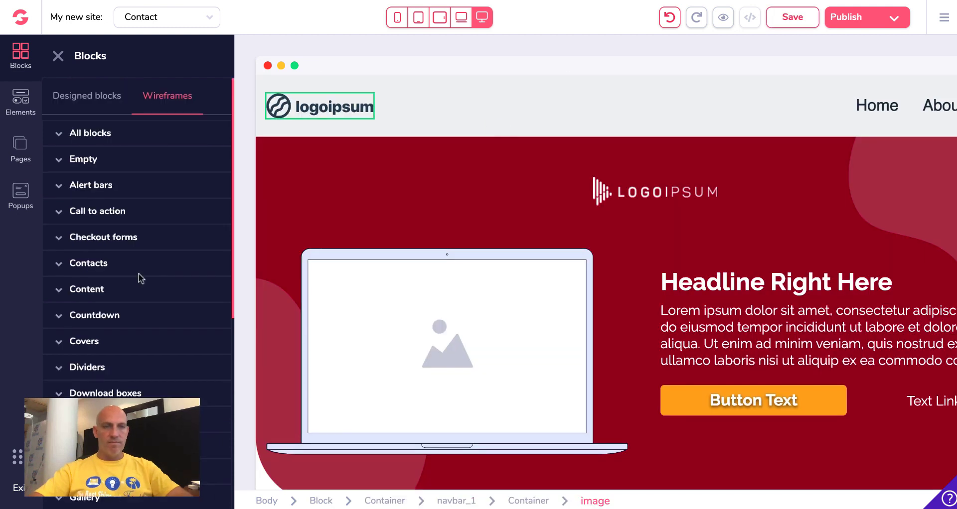
# - Add a wireframe contact form block with a Send Message button above the hero
pyautogui.click(60, 266)
pyautogui.scroll(-4, 188, 236)
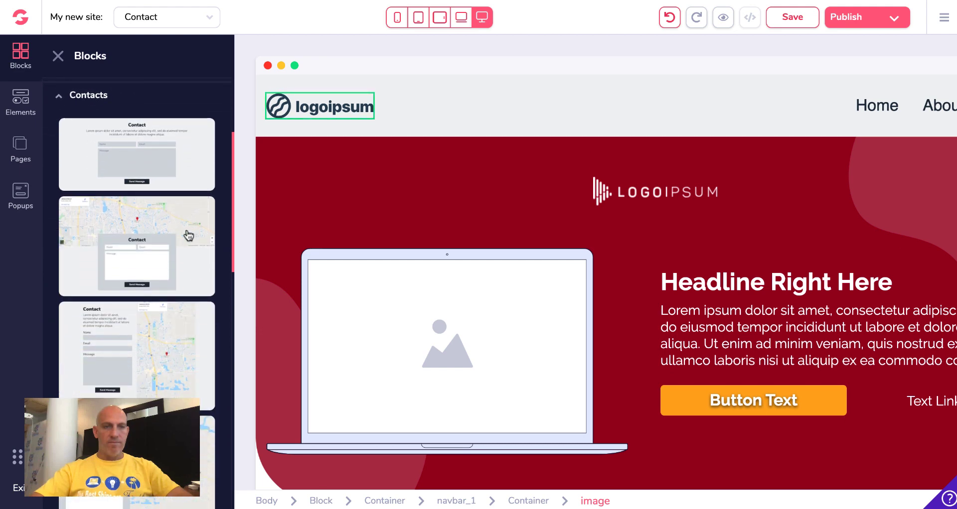
pyautogui.scroll(-2, 187, 231)
pyautogui.scroll(-3, 188, 234)
pyautogui.scroll(-3, 188, 239)
pyautogui.scroll(-3, 187, 244)
pyautogui.scroll(-1, 188, 248)
pyautogui.scroll(10, 187, 249)
pyautogui.scroll(4, 188, 253)
pyautogui.moveTo(143, 315); pyautogui.dragTo(491, 219)
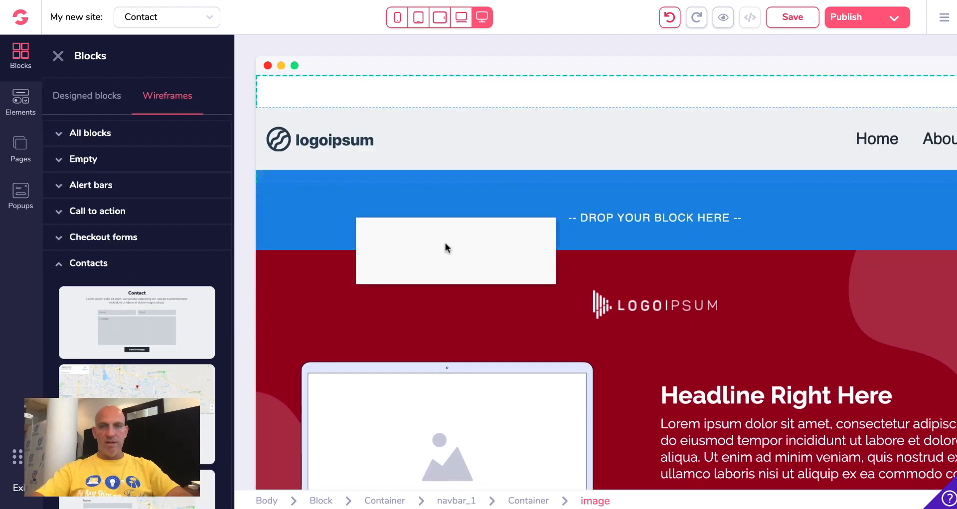
pyautogui.scroll(-5, 538, 204)
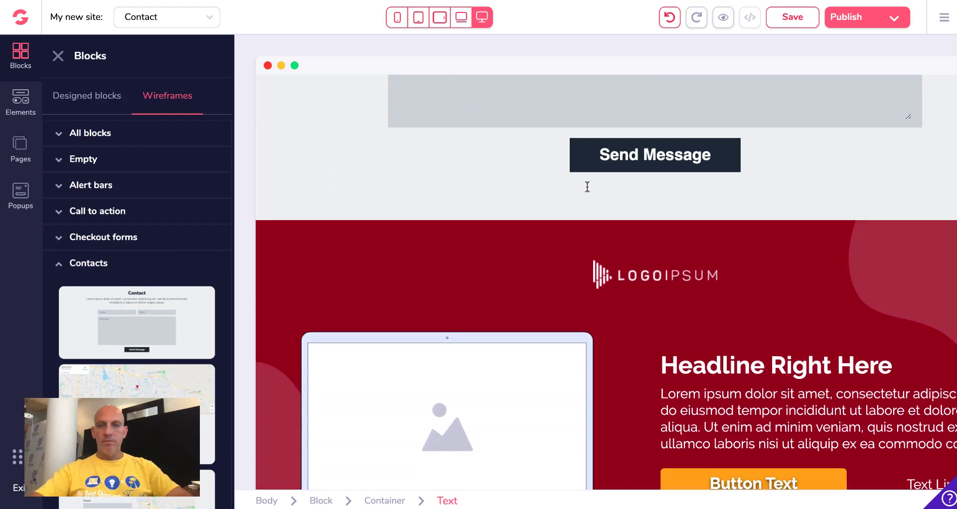
# - Delete the red hero, Feature and red subheadline blocks from the Contact page
pyautogui.click(571, 180)
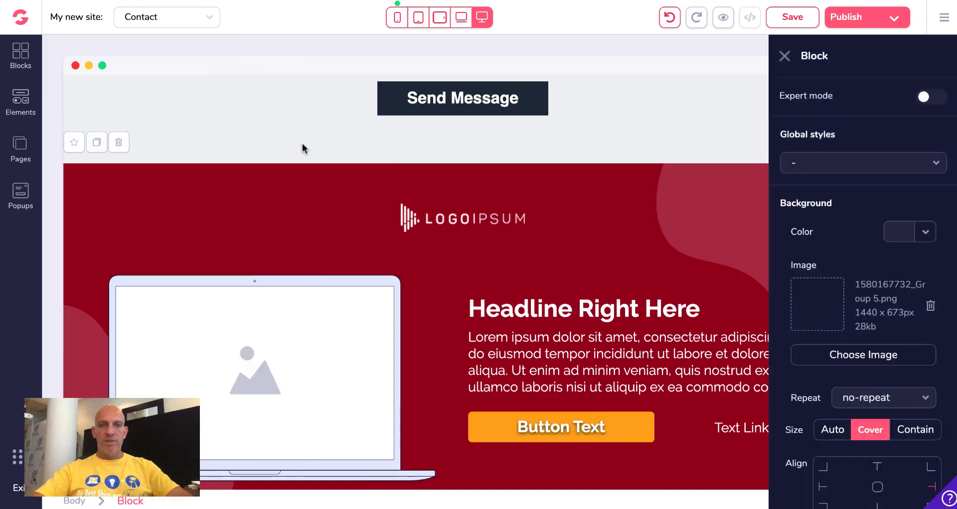
pyautogui.click(119, 143)
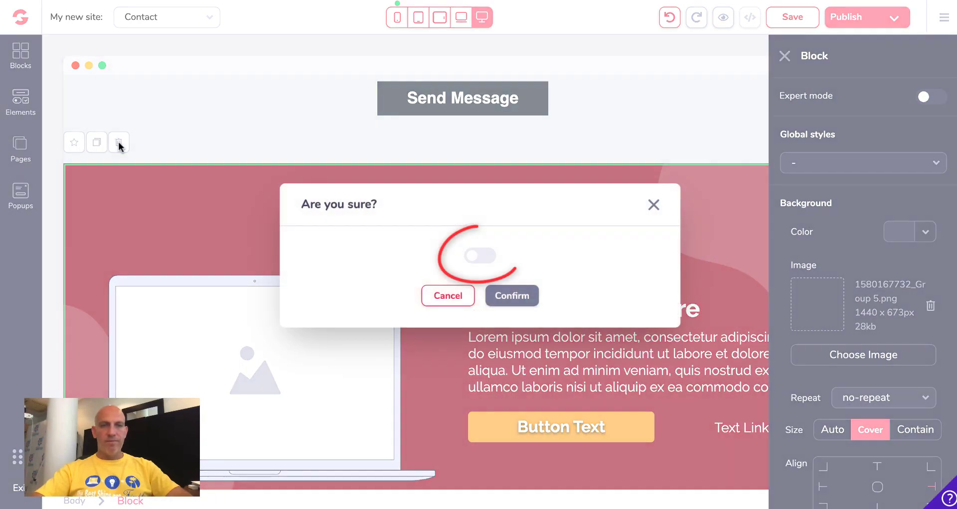
pyautogui.click(508, 289)
pyautogui.click(119, 185)
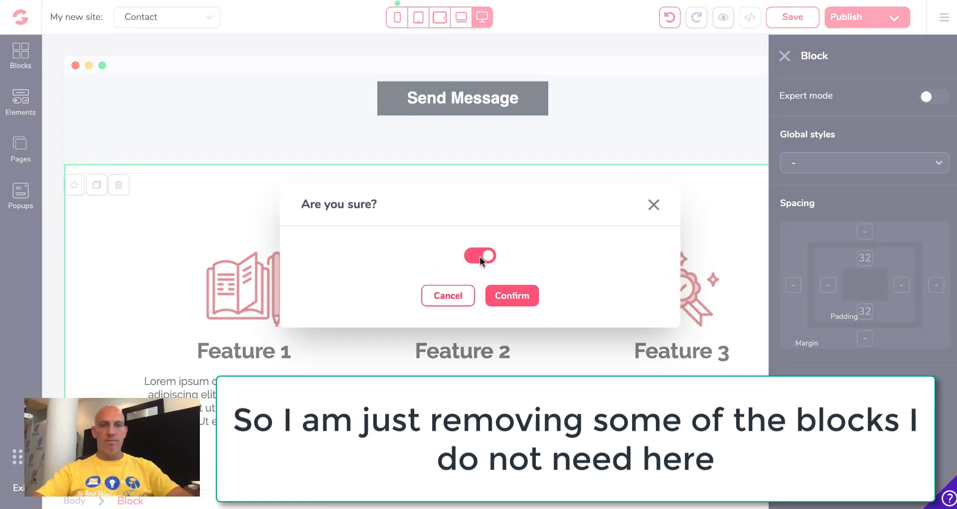
pyautogui.click(515, 294)
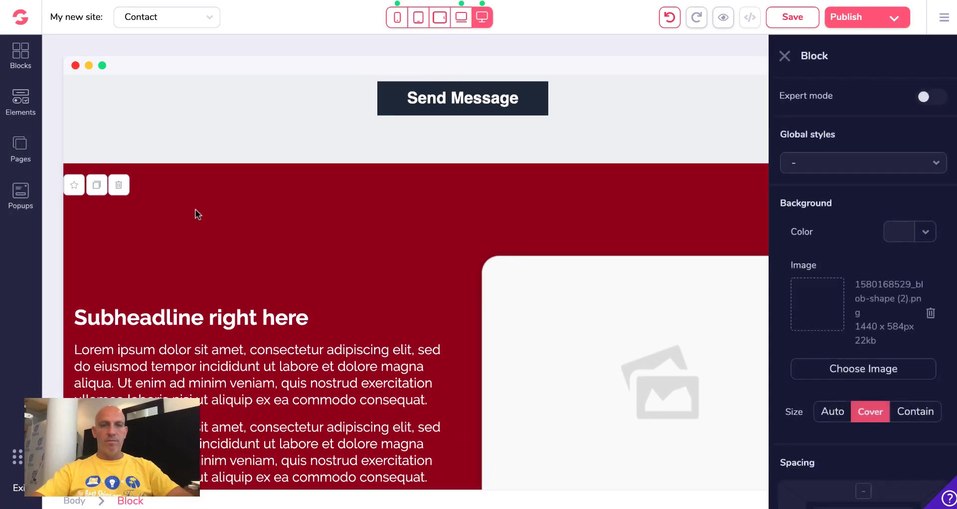
pyautogui.click(118, 189)
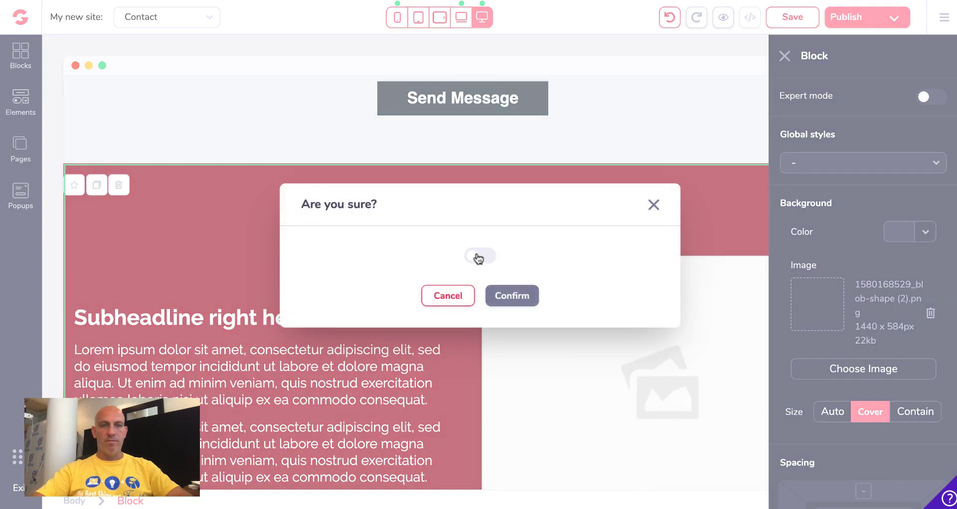
pyautogui.click(514, 294)
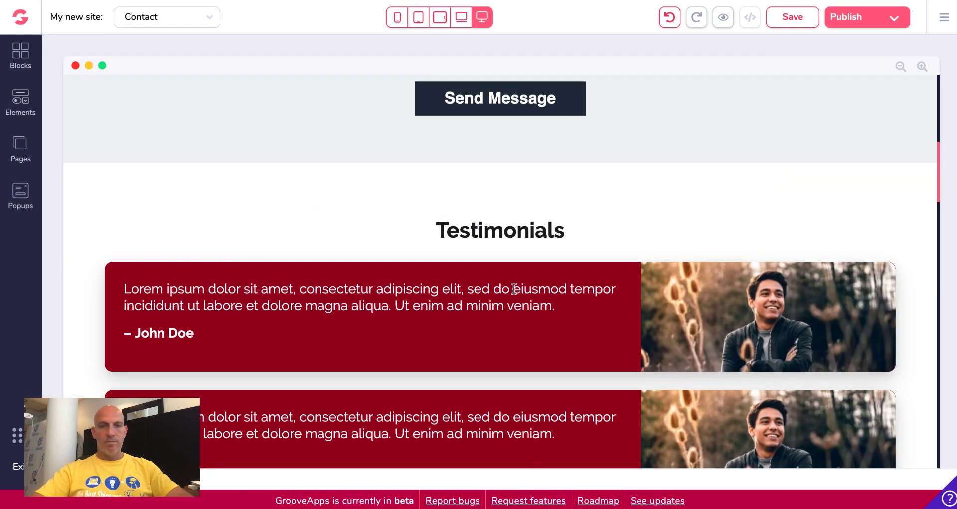
# - Check the Testimonials block's settings and save the Contact page
pyautogui.click(403, 199)
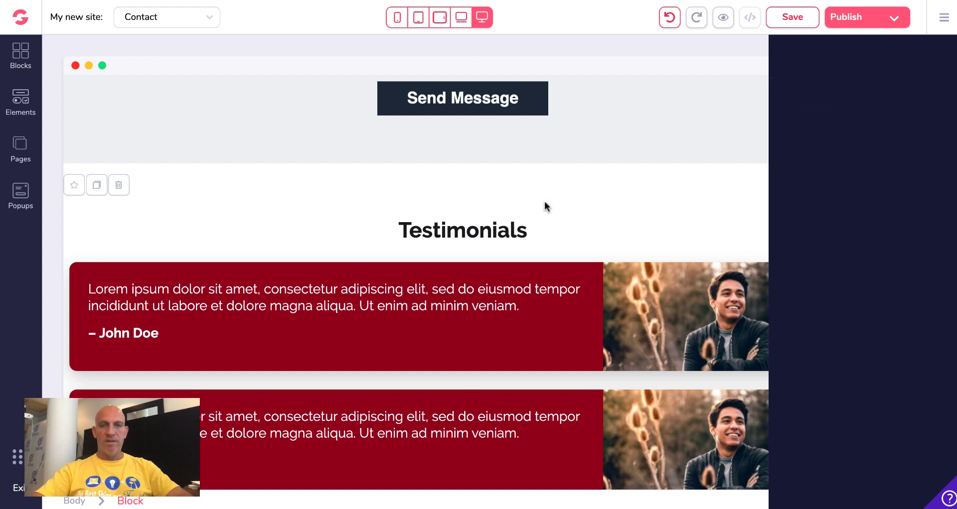
pyautogui.click(785, 56)
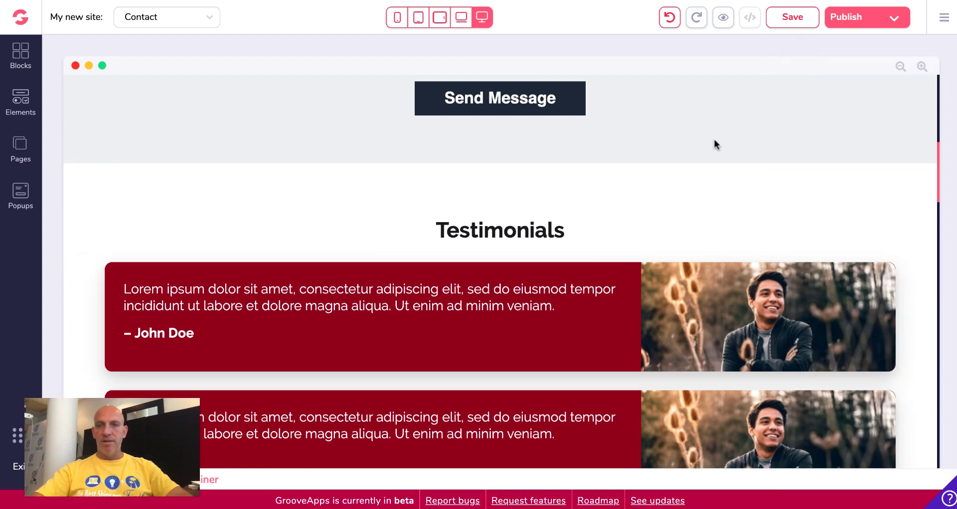
pyautogui.scroll(10, 713, 137)
pyautogui.click(792, 18)
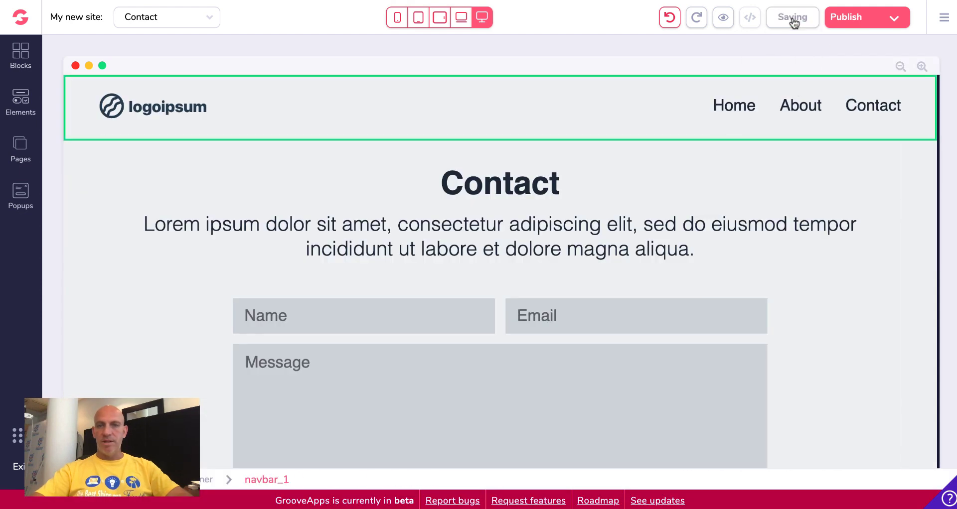
# - Add a new page built from the first upsell template
pyautogui.click(23, 144)
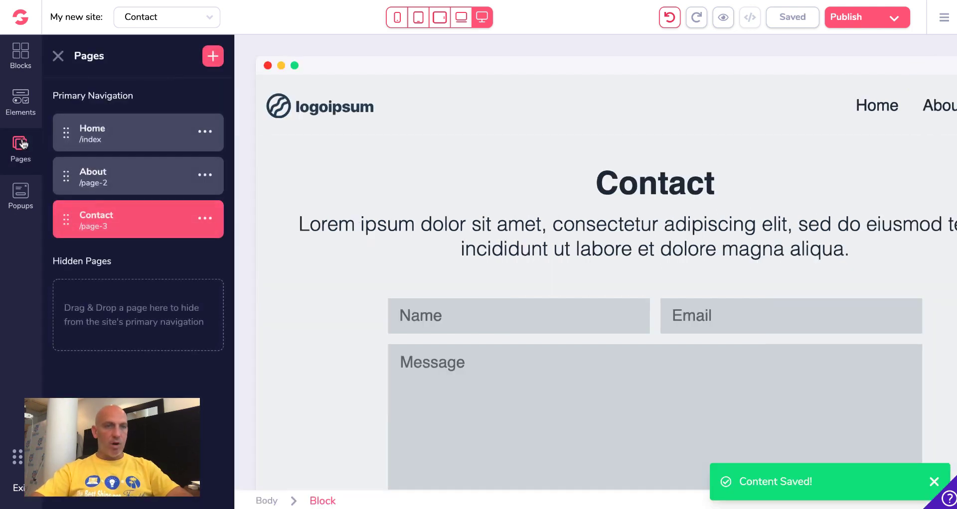
pyautogui.click(213, 57)
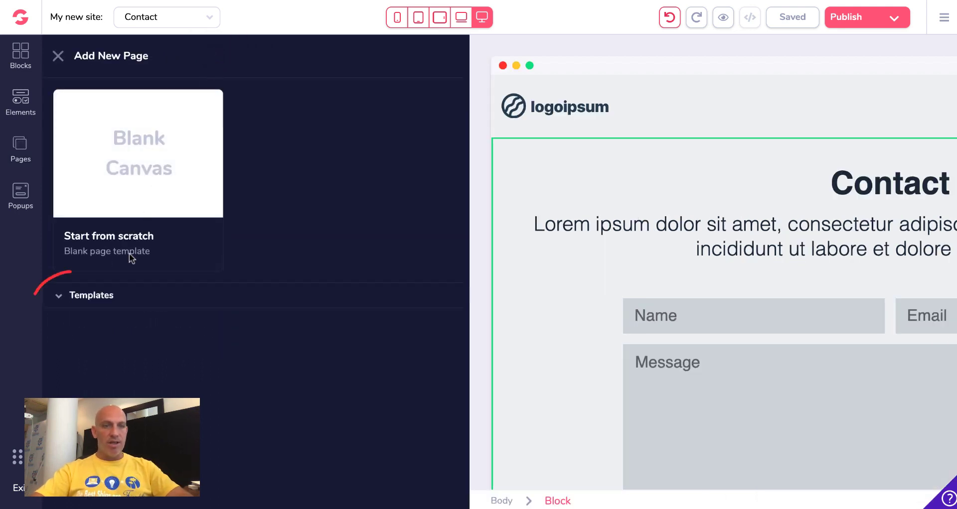
pyautogui.click(69, 298)
pyautogui.moveTo(154, 373)
pyautogui.click(158, 388)
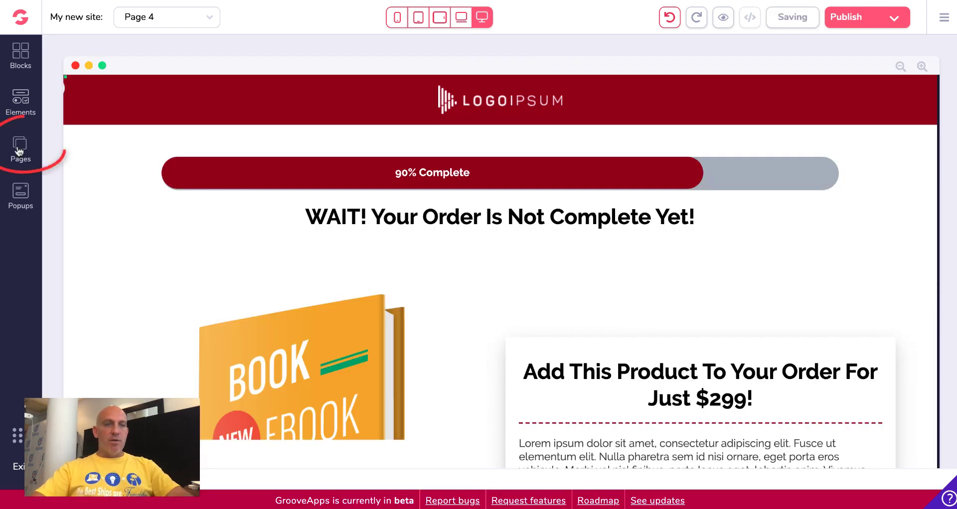
# - Rename the new Page 4 to PFB
pyautogui.click(20, 147)
pyautogui.click(203, 262)
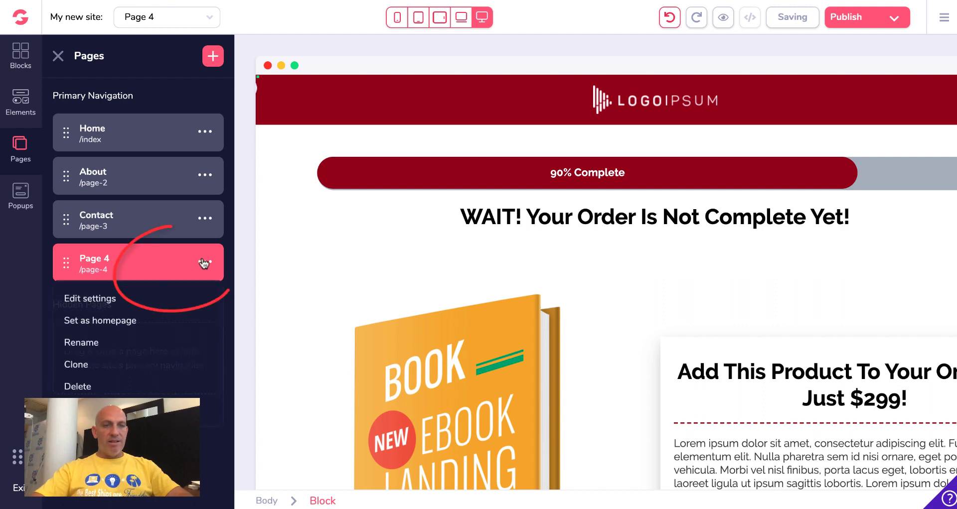
pyautogui.click(83, 342)
pyautogui.write('PFB')
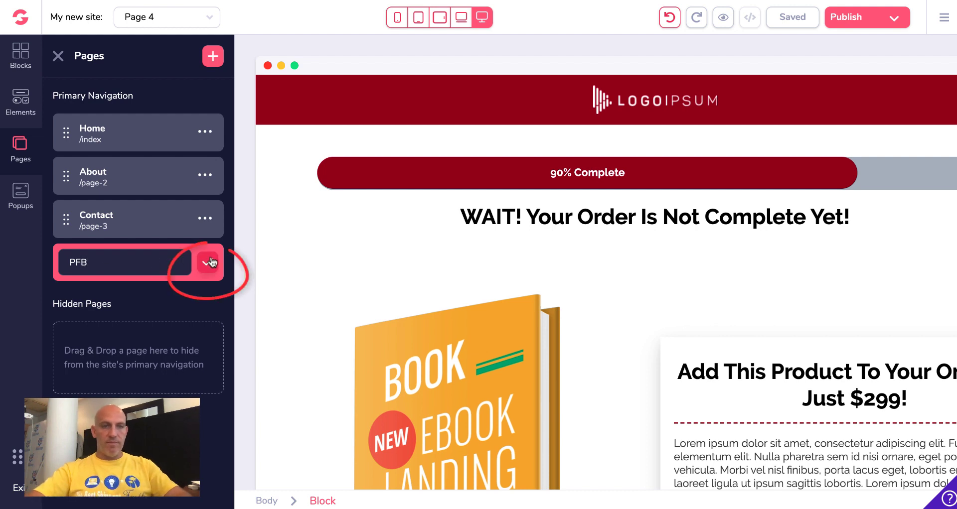
pyautogui.click(208, 262)
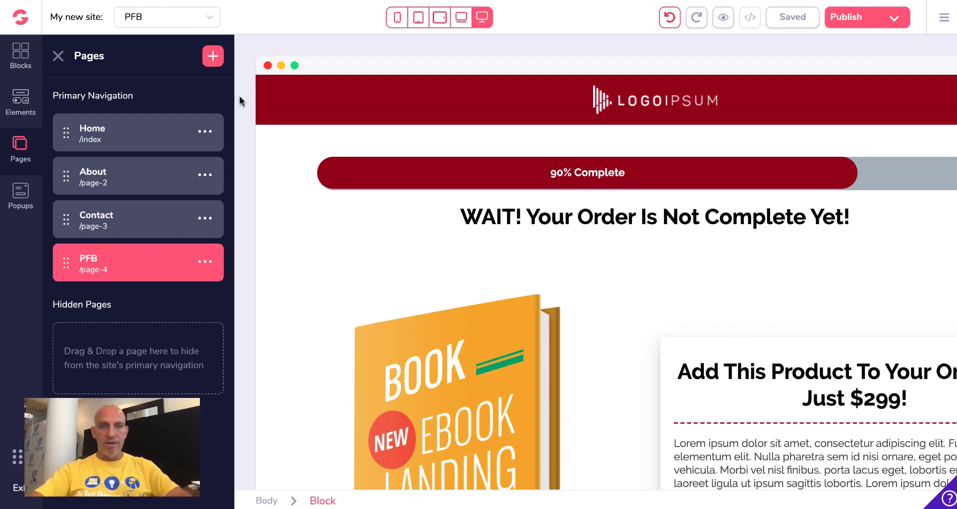
# - Go to the Home page and move PFB into Hidden Pages
pyautogui.click(129, 137)
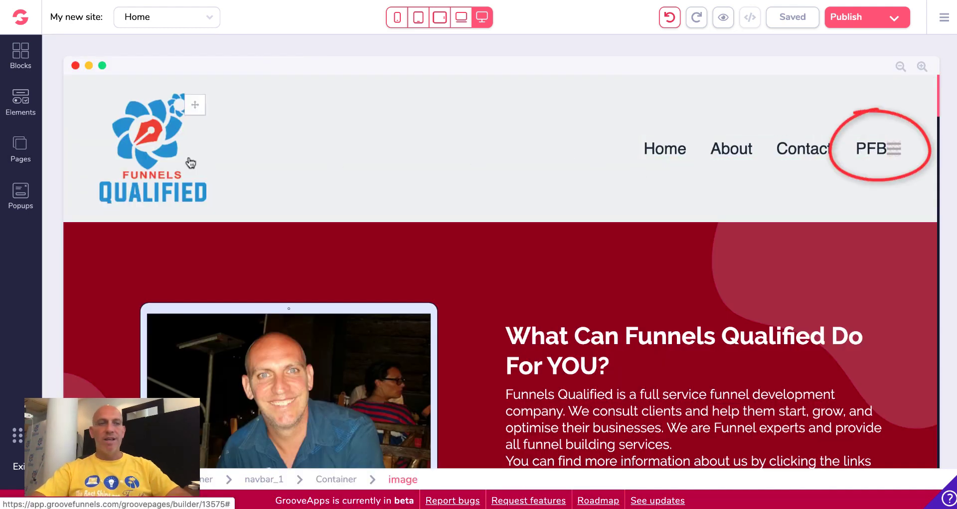
pyautogui.click(20, 148)
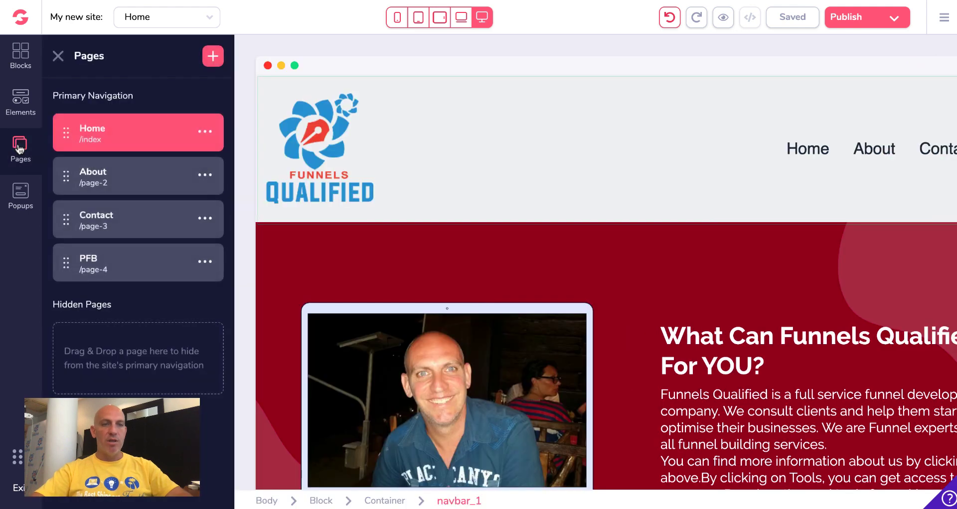
pyautogui.moveTo(124, 266); pyautogui.dragTo(120, 349)
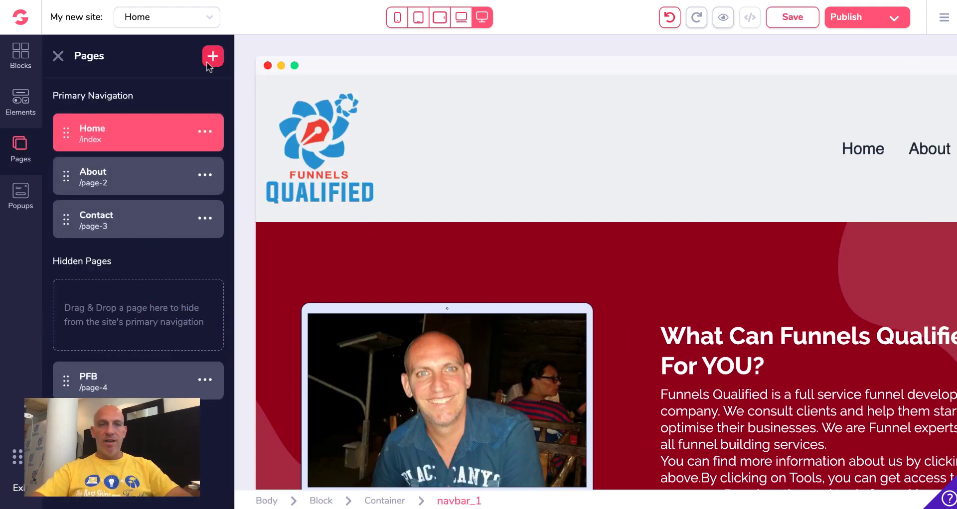
pyautogui.click(344, 143)
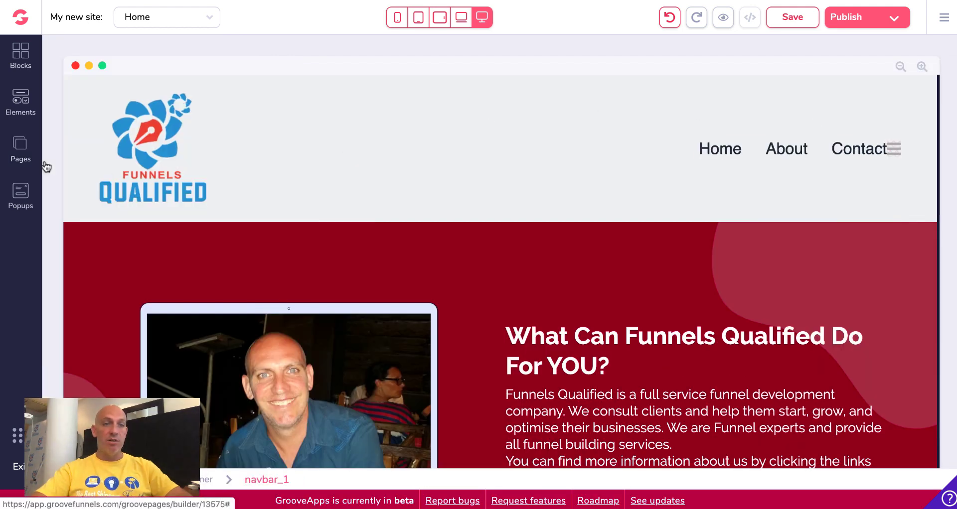
# - Select the Home hero's Button Text button, then deselect it
pyautogui.scroll(-3, 271, 146)
pyautogui.scroll(-3, 271, 146)
pyautogui.doubleClick(648, 265)
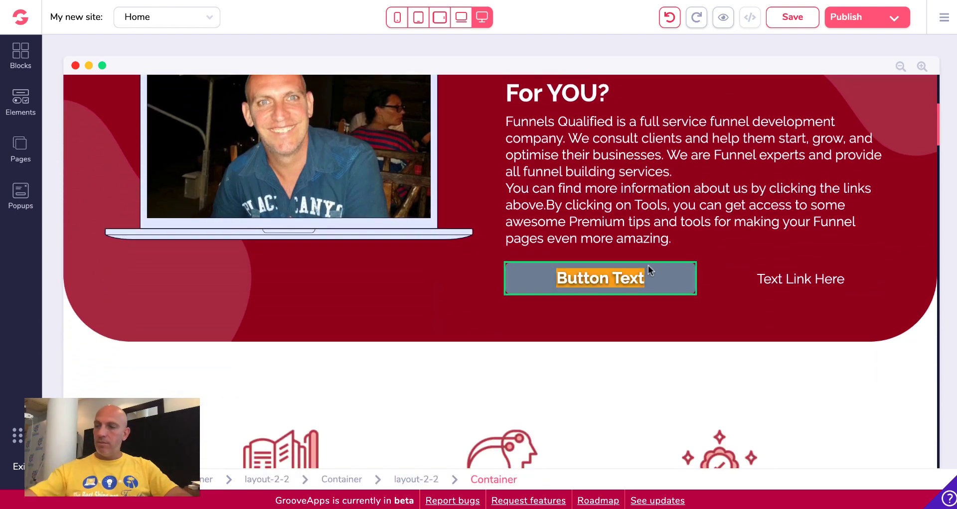
pyautogui.scroll(5, 538, 368)
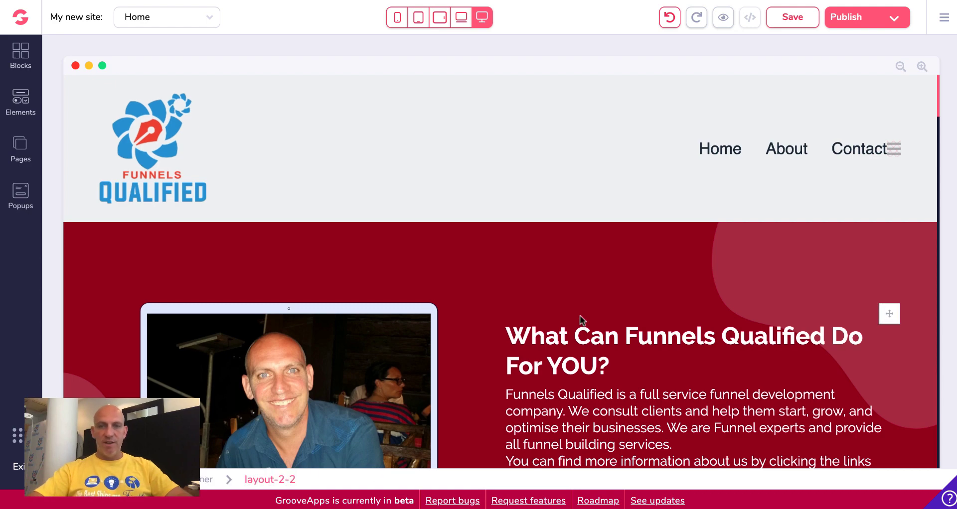
pyautogui.scroll(-5, 579, 315)
pyautogui.scroll(-3, 578, 249)
pyautogui.scroll(2, 576, 198)
pyautogui.click(535, 163)
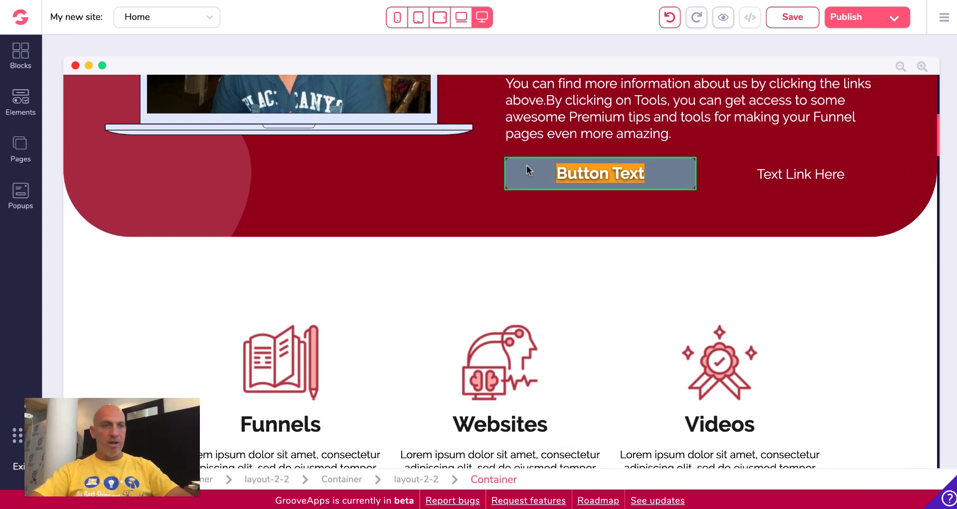
pyautogui.click(481, 174)
# - Create a new popup from the first email signup template
pyautogui.click(21, 200)
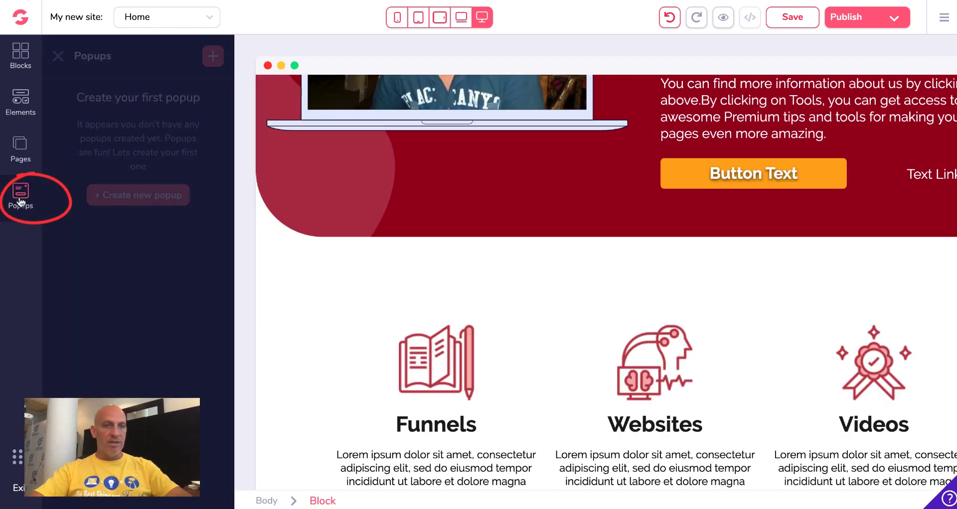
pyautogui.click(135, 197)
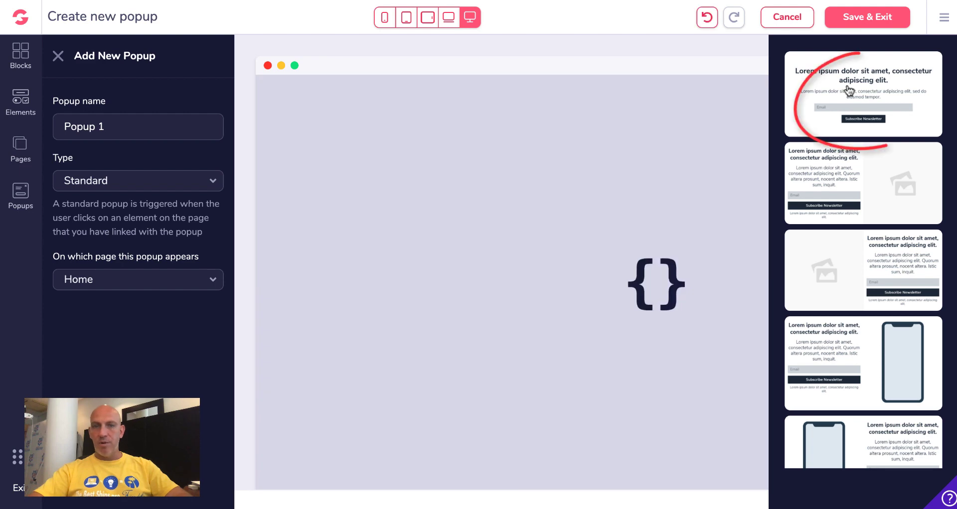
pyautogui.click(849, 90)
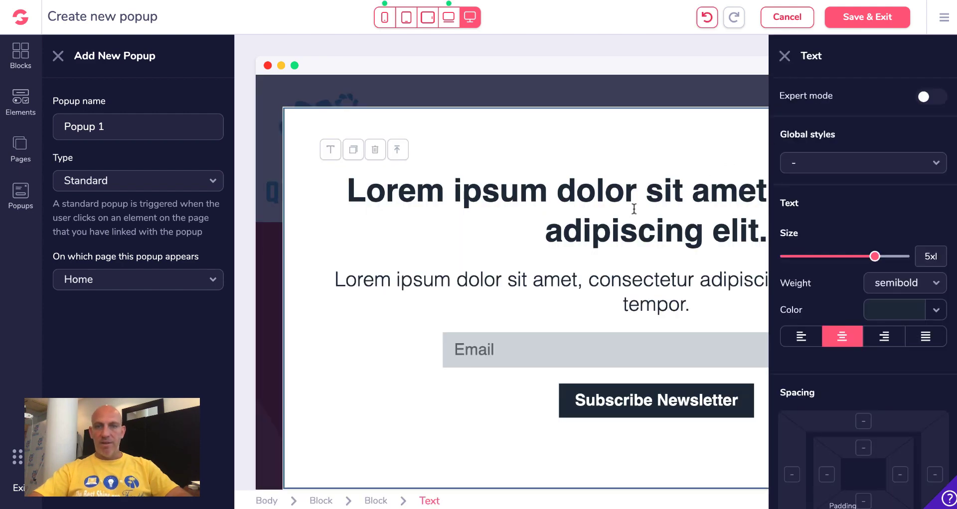
# - Retype the popup heading to ask for the visitor's best email for Funnel Business, then save
pyautogui.doubleClick(366, 184)
pyautogui.tripleClick(366, 184)
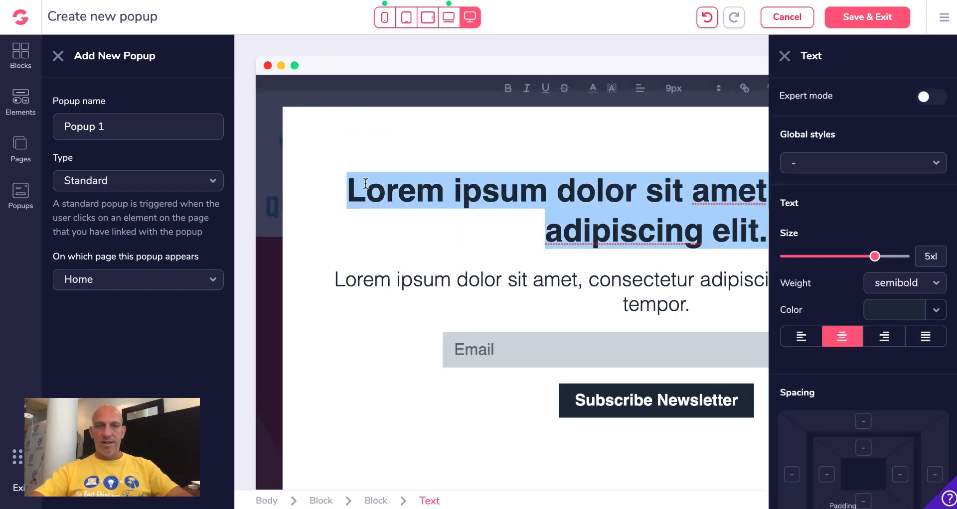
pyautogui.write('Add your best email to your free guree guiFunnels')
pyautogui.press('BackSpace')
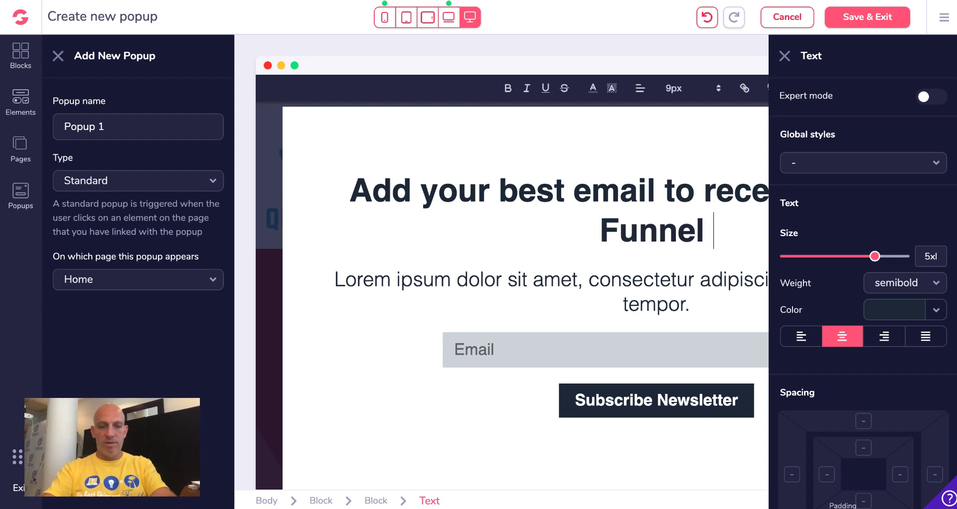
pyautogui.write('Business')
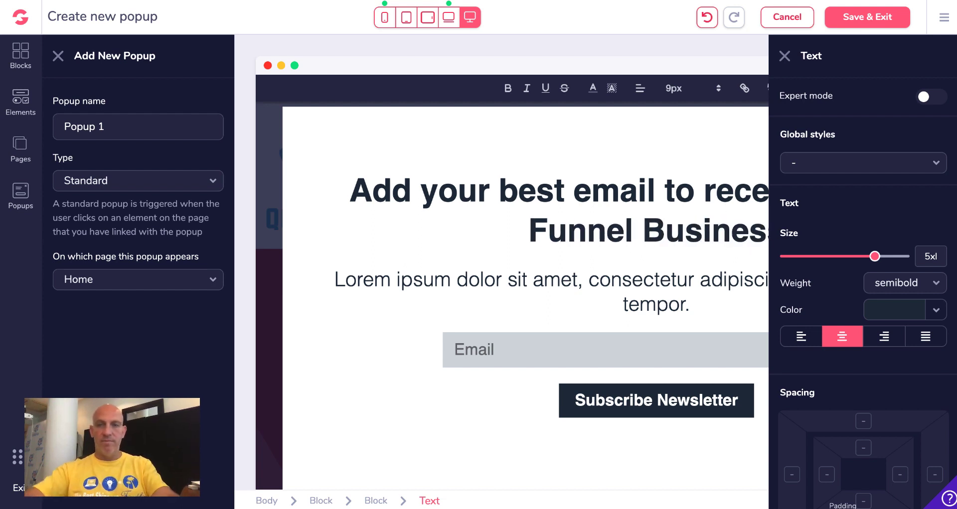
pyautogui.click(784, 56)
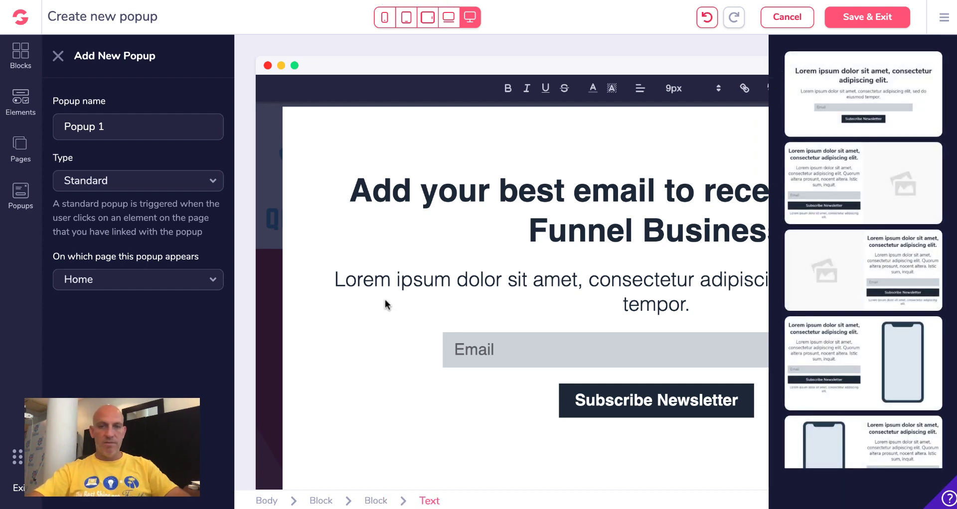
pyautogui.click(857, 18)
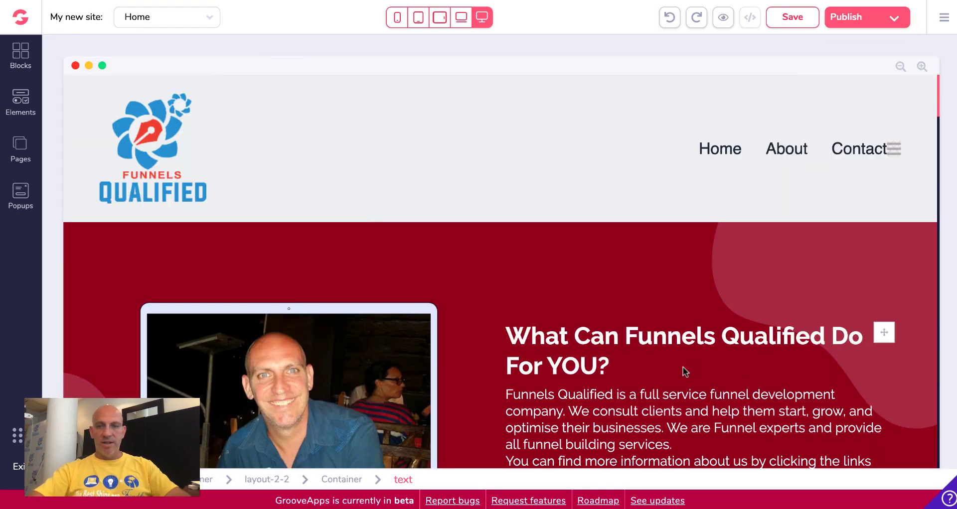
# - Review the hero button container's settings, leaving gutter width at Medium
pyautogui.scroll(-5, 685, 371)
pyautogui.click(674, 333)
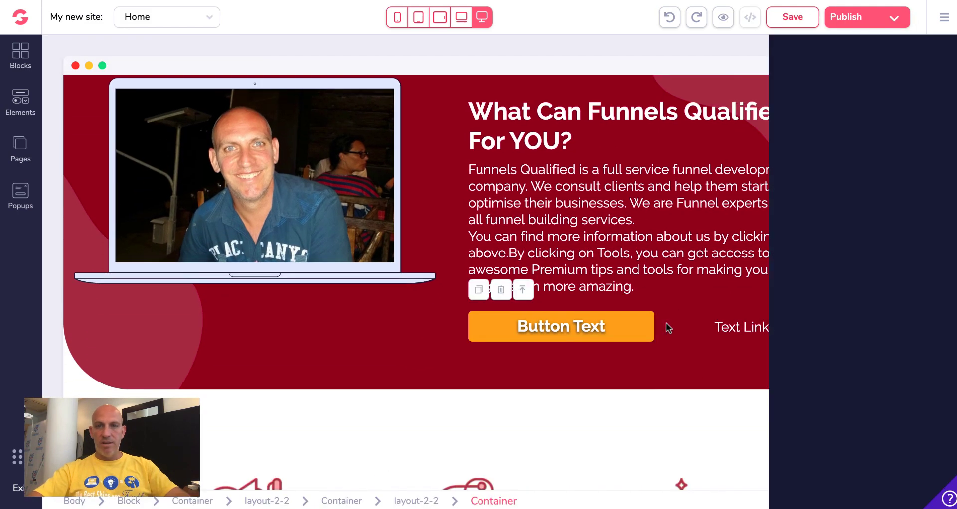
pyautogui.click(665, 322)
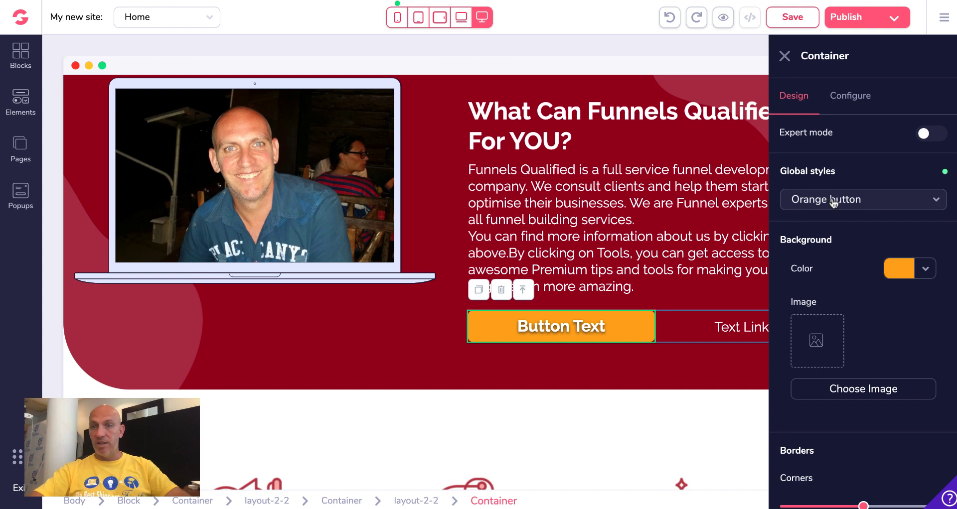
pyautogui.click(846, 103)
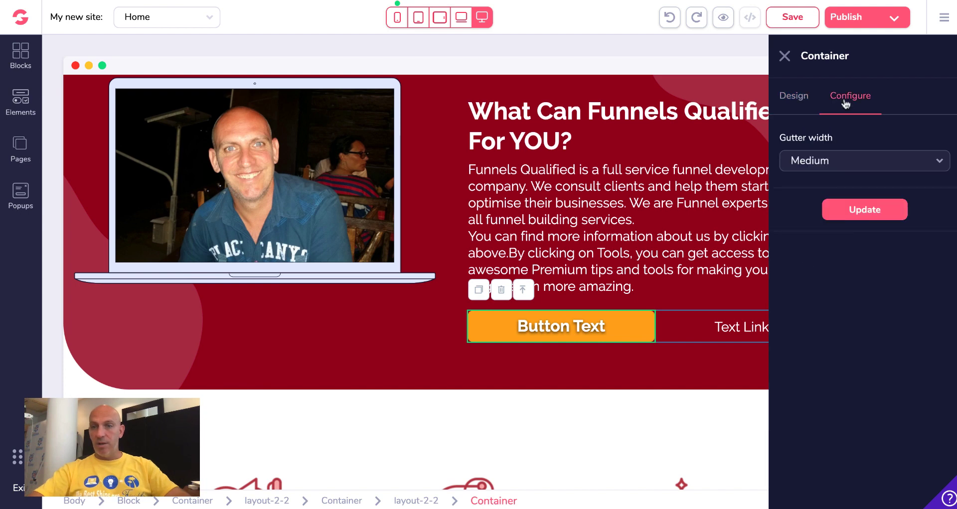
pyautogui.click(858, 162)
pyautogui.click(858, 162)
pyautogui.click(798, 100)
pyautogui.click(654, 248)
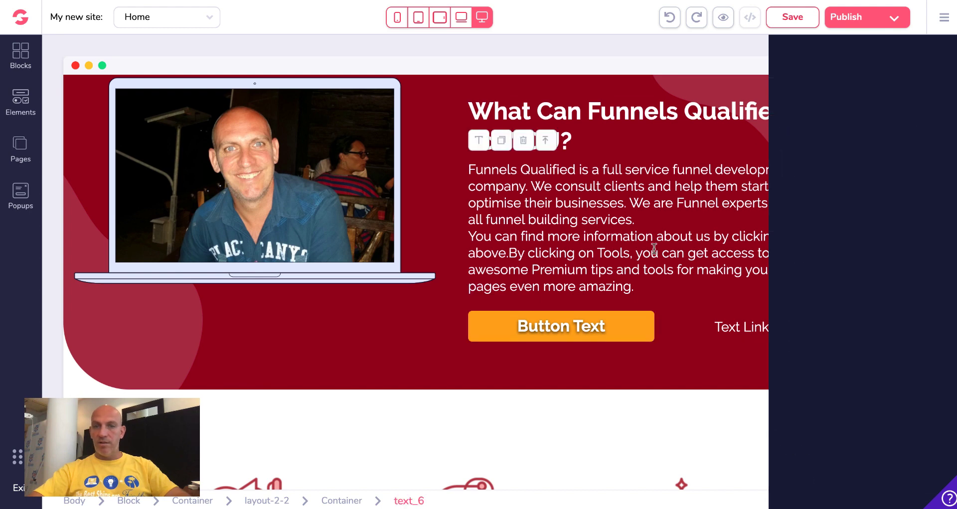
# - Link the hero's orange Button Text button to open Popup 1
pyautogui.click(591, 331)
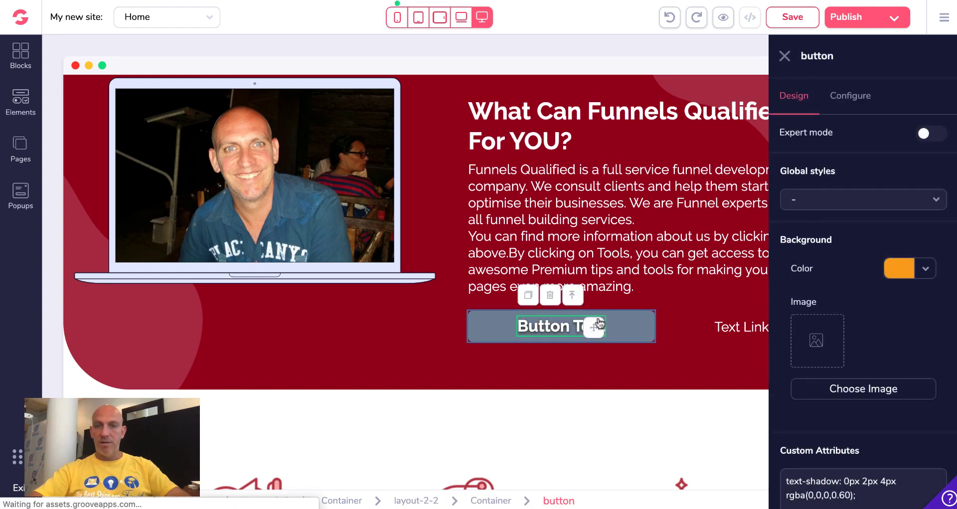
pyautogui.click(841, 200)
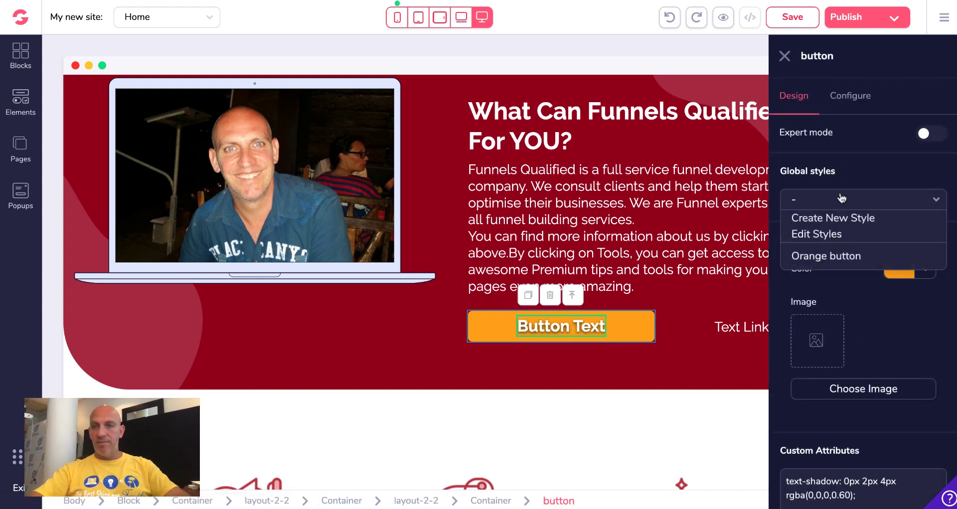
pyautogui.click(841, 198)
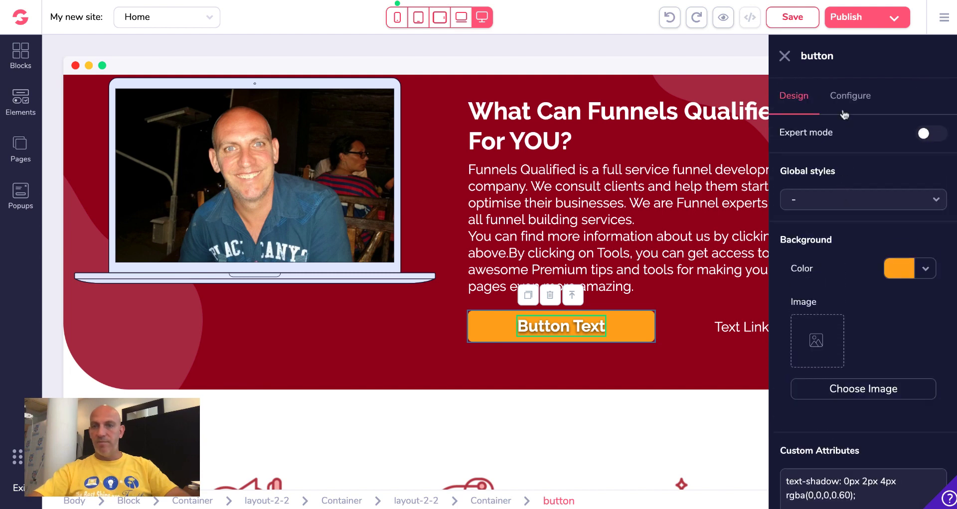
pyautogui.click(851, 97)
pyautogui.click(871, 215)
pyautogui.click(870, 353)
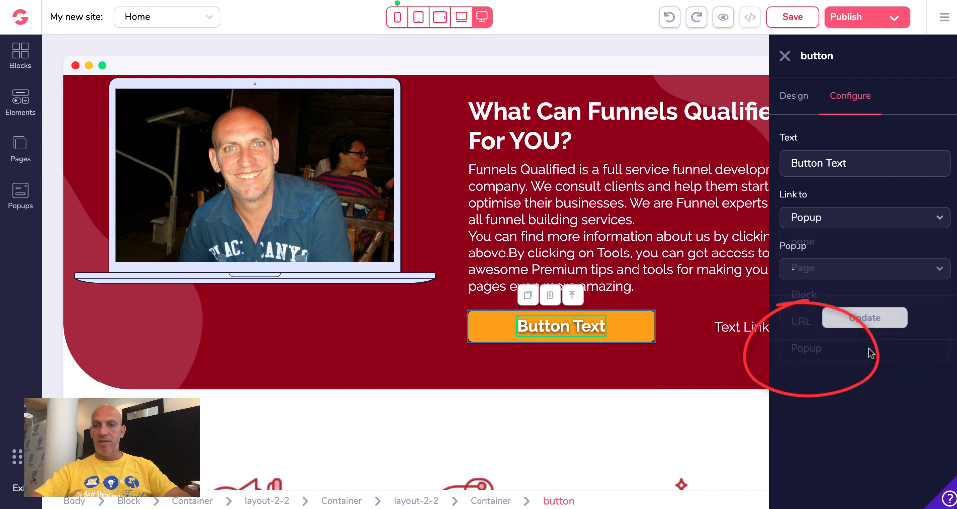
pyautogui.click(862, 272)
pyautogui.click(812, 293)
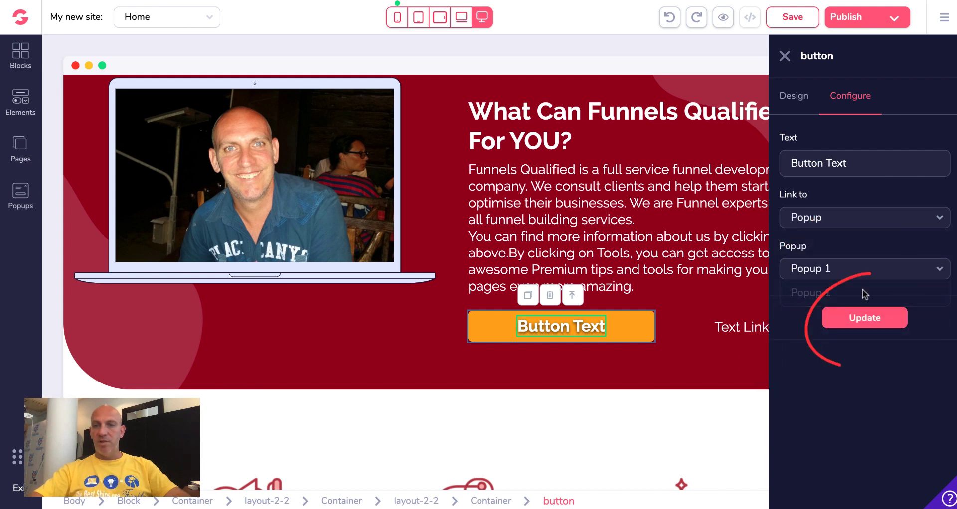
pyautogui.click(864, 317)
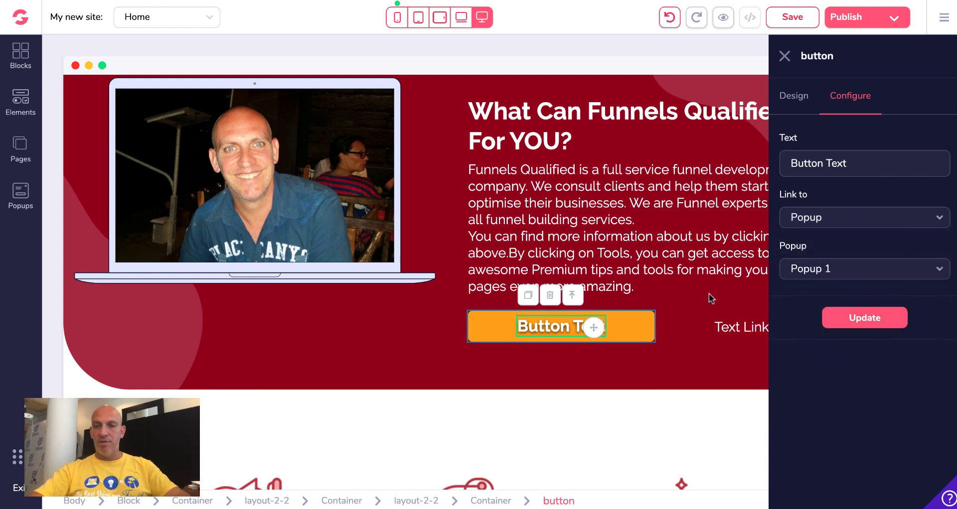
pyautogui.click(869, 328)
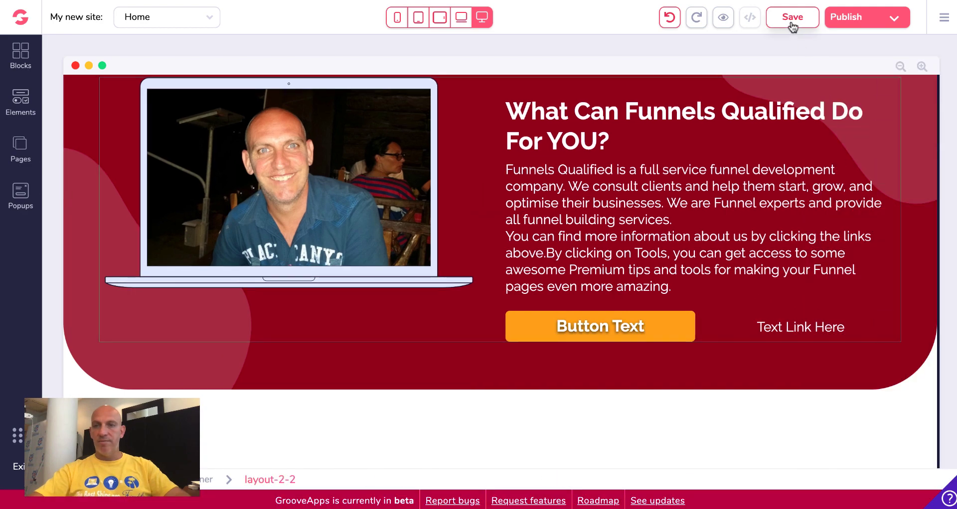
# - Link the orange button beside the video to open Popup 1
pyautogui.click(791, 18)
pyautogui.scroll(-5, 775, 159)
pyautogui.scroll(-5, 775, 160)
pyautogui.scroll(-5, 775, 159)
pyautogui.click(655, 218)
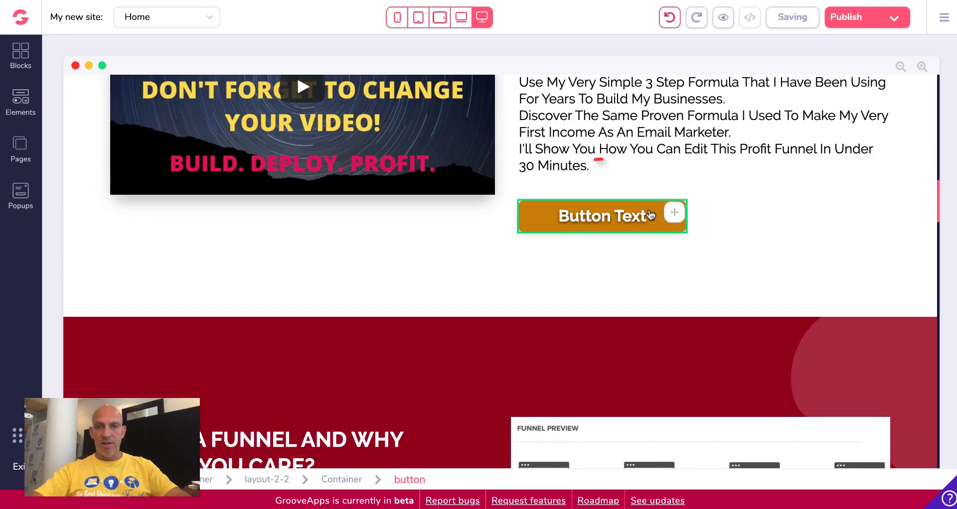
pyautogui.click(608, 216)
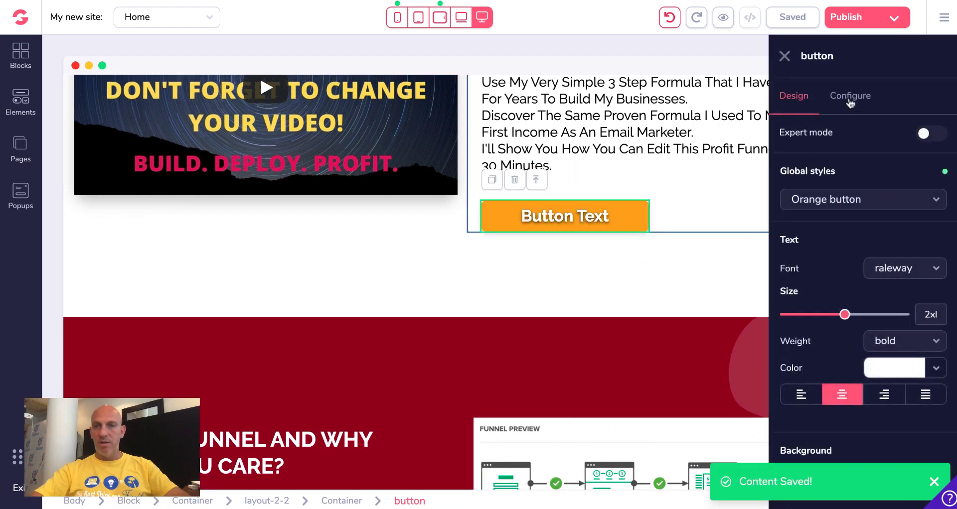
pyautogui.click(849, 97)
pyautogui.click(854, 217)
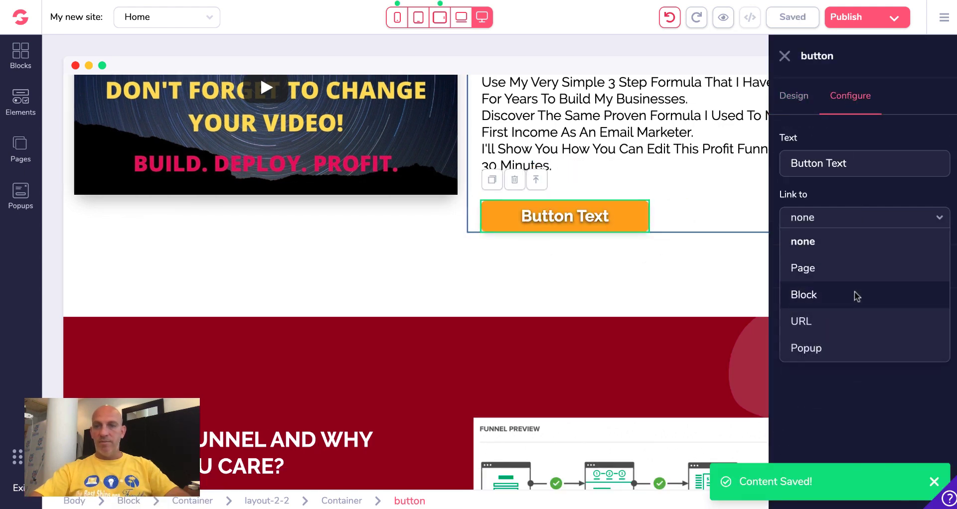
pyautogui.click(856, 343)
pyautogui.click(842, 270)
pyautogui.click(842, 293)
pyautogui.click(861, 319)
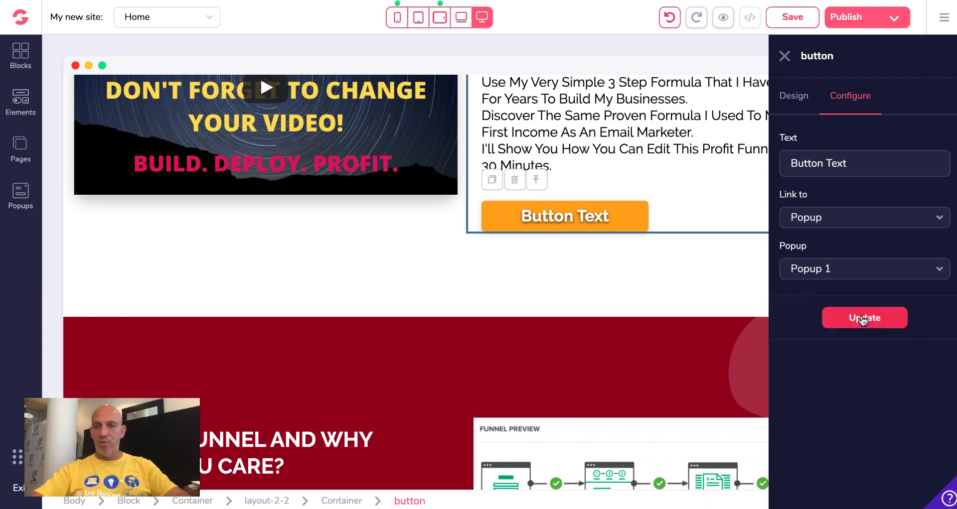
pyautogui.click(861, 322)
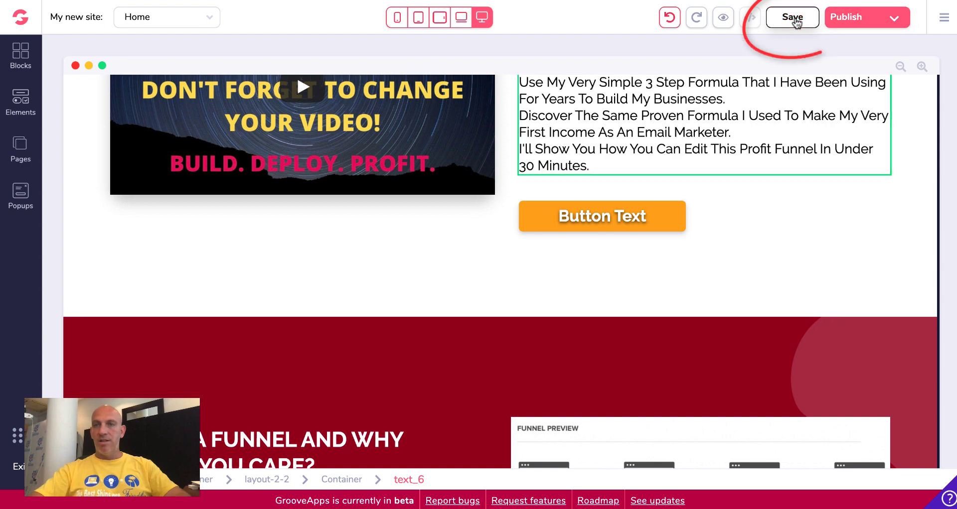
# - Save the Home page and review it
pyautogui.click(796, 20)
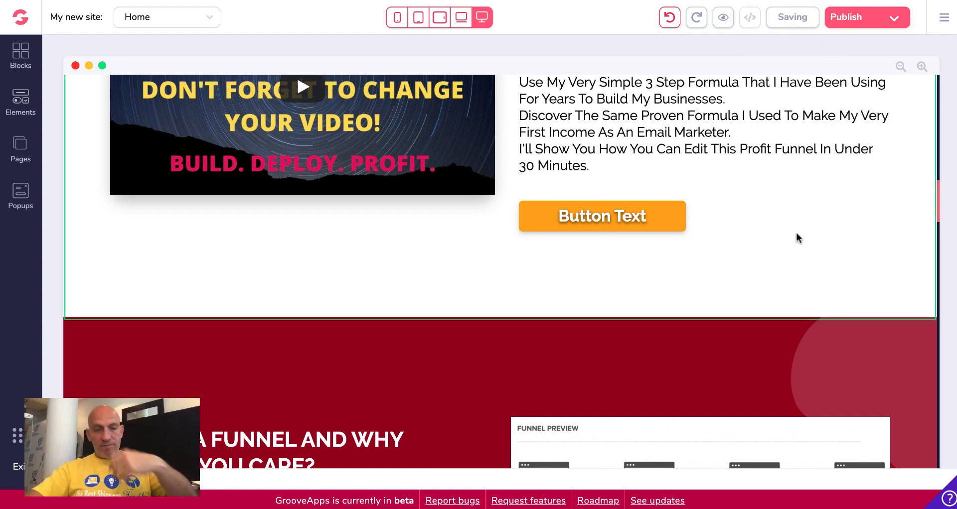
pyautogui.scroll(-10, 795, 238)
pyautogui.scroll(7, 795, 230)
pyautogui.scroll(3, 795, 230)
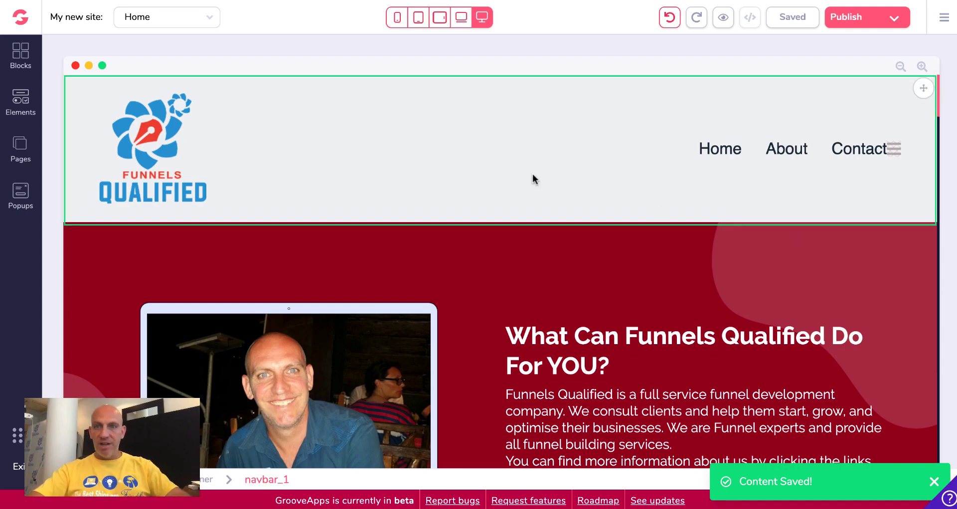
# - Scroll through the Home page preview, then dismiss the email signup popup with its X
pyautogui.scroll(-3, 533, 176)
pyautogui.scroll(-5, 532, 177)
pyautogui.scroll(-4, 533, 174)
pyautogui.scroll(-4, 533, 174)
pyautogui.scroll(-6, 532, 175)
pyautogui.scroll(-6, 532, 175)
pyautogui.scroll(-5, 533, 175)
pyautogui.scroll(-5, 533, 174)
pyautogui.scroll(-2, 532, 174)
pyautogui.scroll(3, 533, 175)
pyautogui.scroll(6, 532, 176)
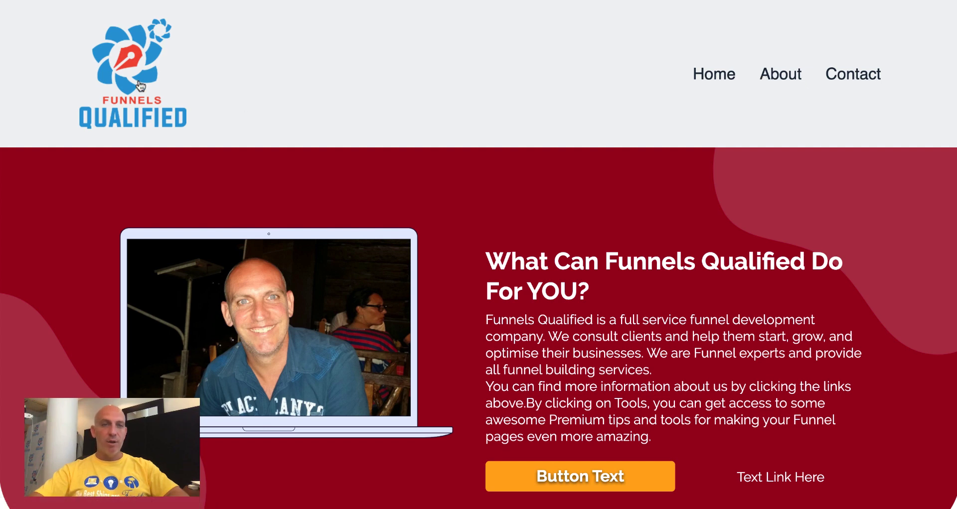
pyautogui.scroll(-3, 495, 115)
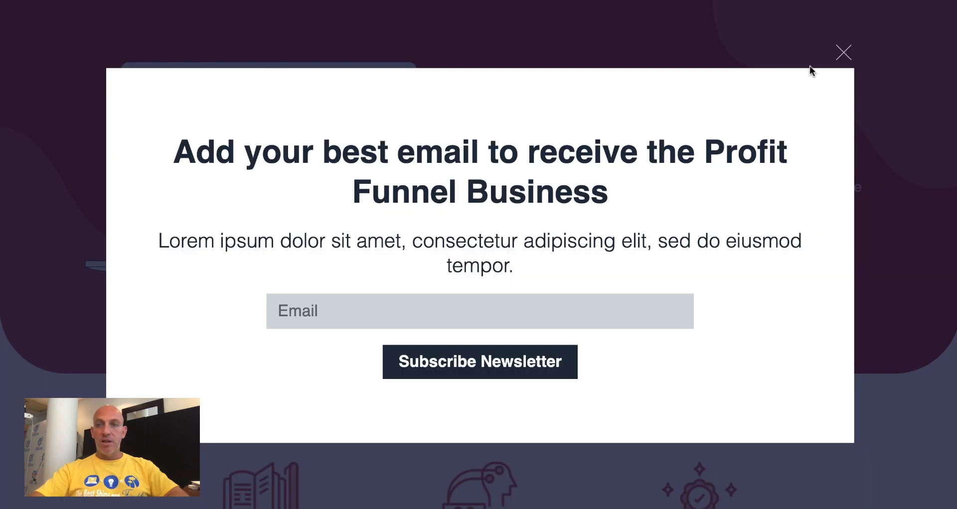
pyautogui.click(845, 52)
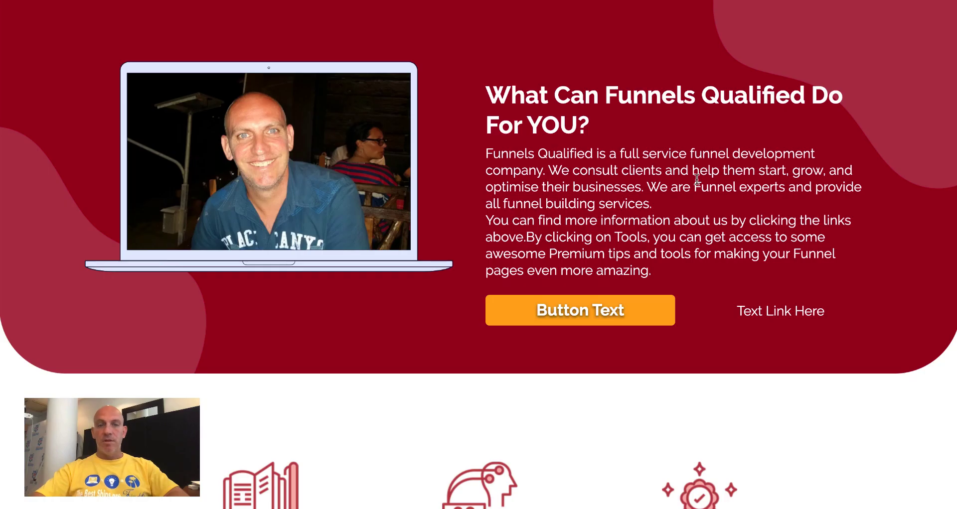
pyautogui.scroll(-5, 697, 179)
pyautogui.scroll(-1, 697, 179)
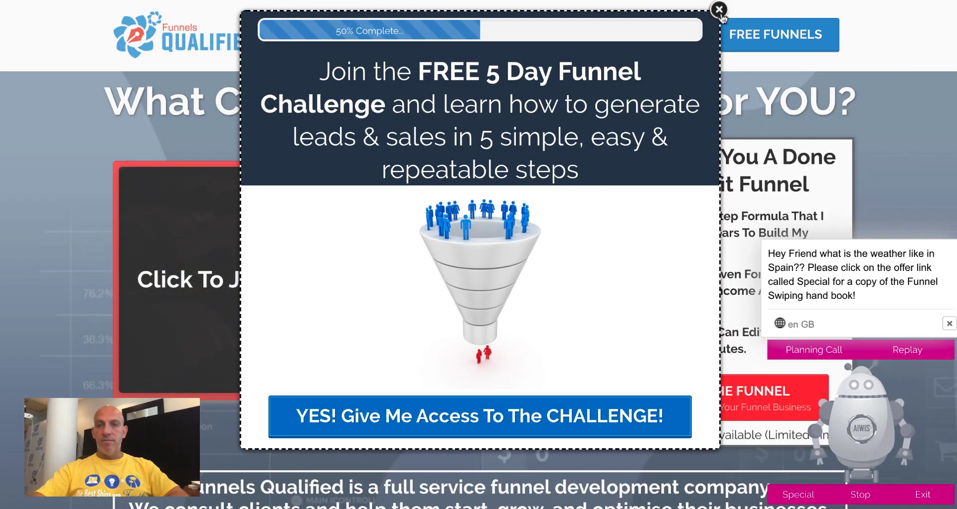
pyautogui.click(720, 13)
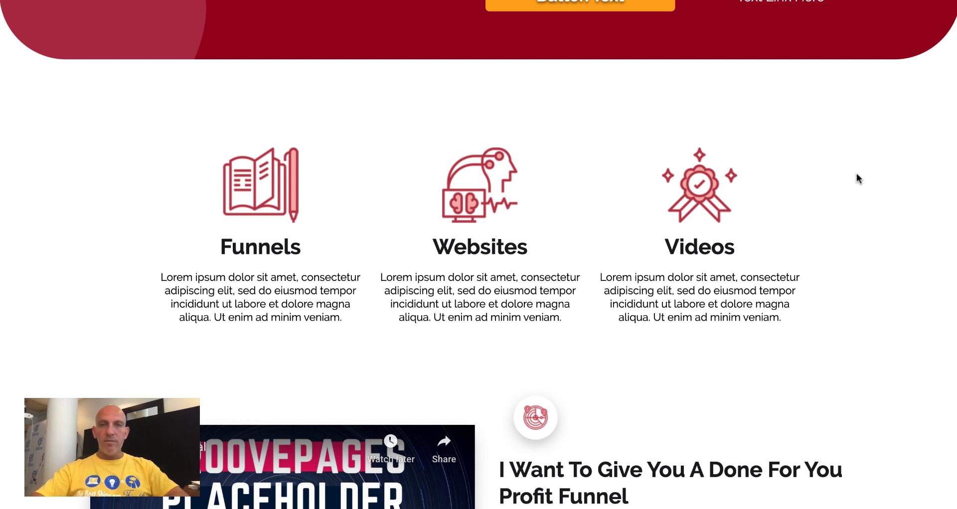
pyautogui.scroll(-1, 856, 174)
pyautogui.scroll(-5, 777, 186)
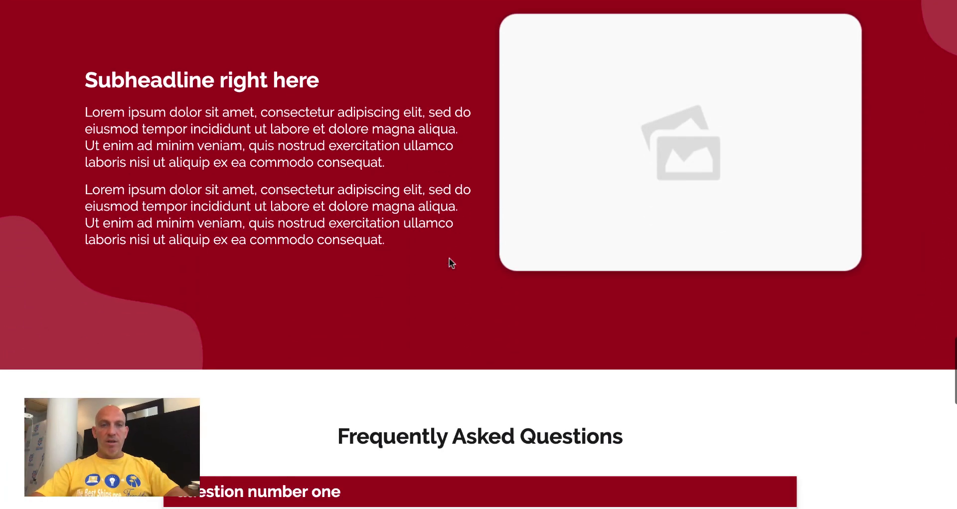
pyautogui.scroll(-5, 366, 150)
pyautogui.scroll(-5, 368, 150)
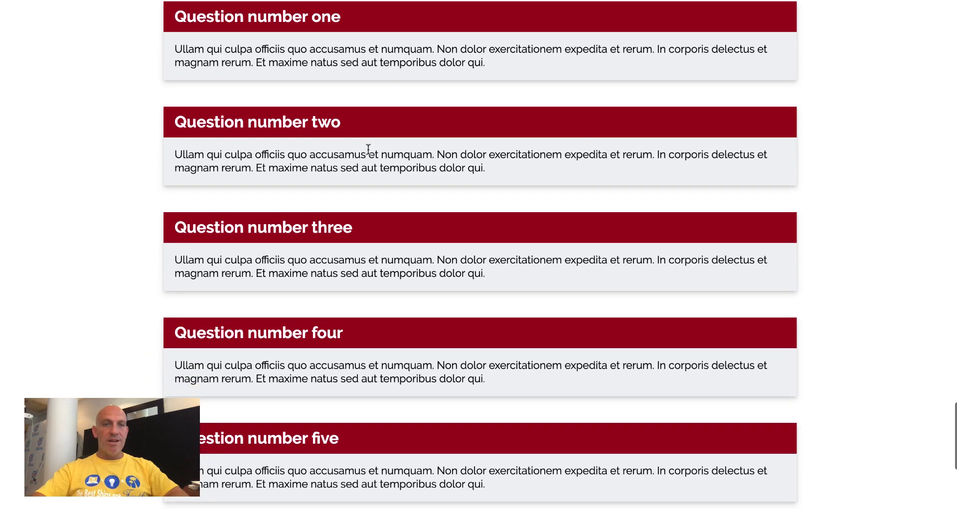
pyautogui.scroll(-6, 368, 149)
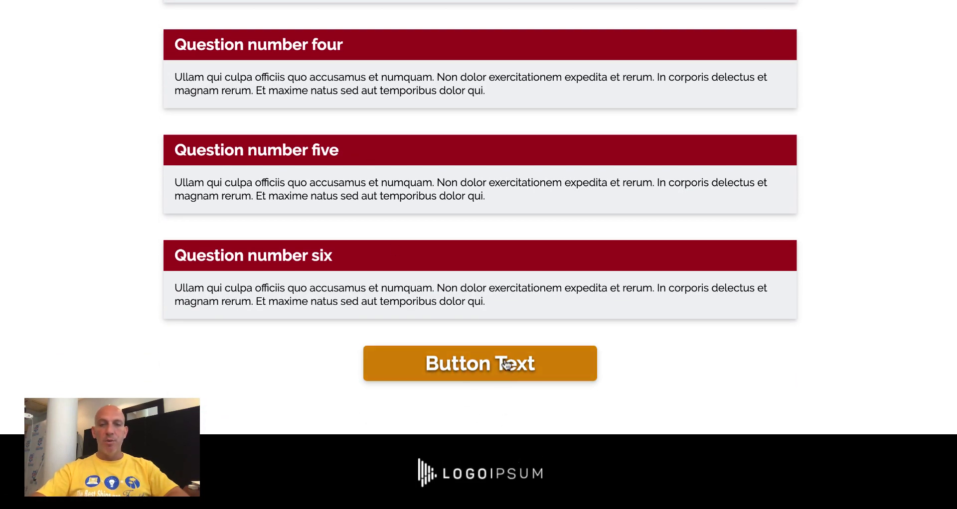
pyautogui.click(522, 365)
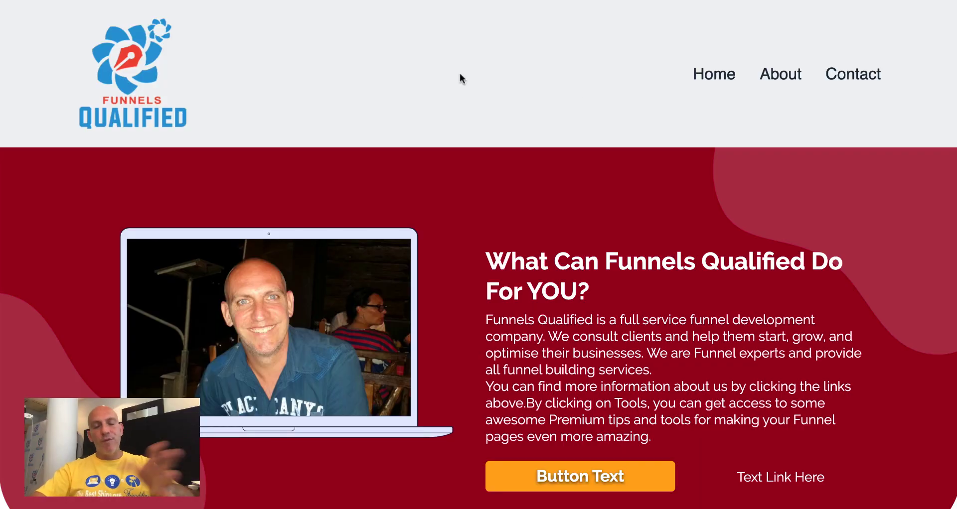
# - Exit the preview with Esc and reopen the Home page from the Pages panel
pyautogui.scroll(-3, 575, 117)
pyautogui.scroll(3, 577, 118)
pyautogui.press('Escape')
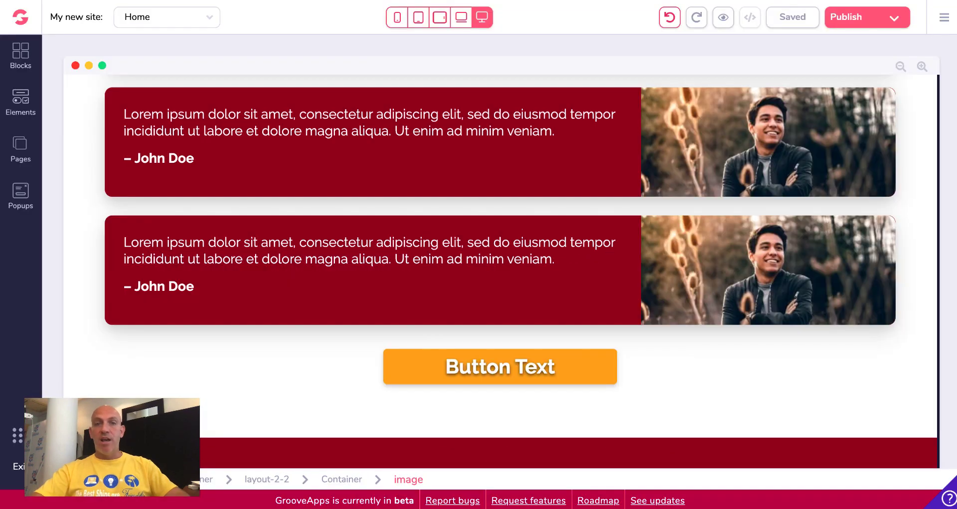
pyautogui.click(21, 152)
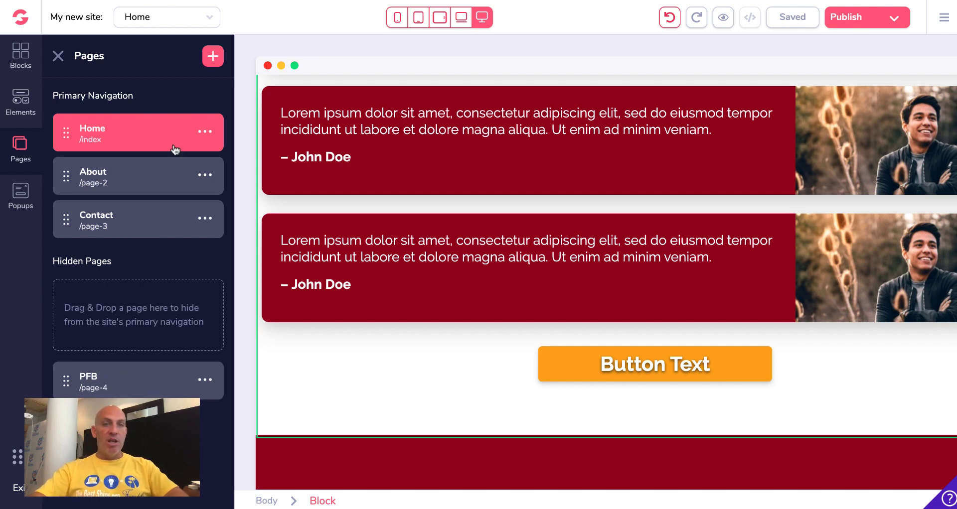
pyautogui.click(58, 55)
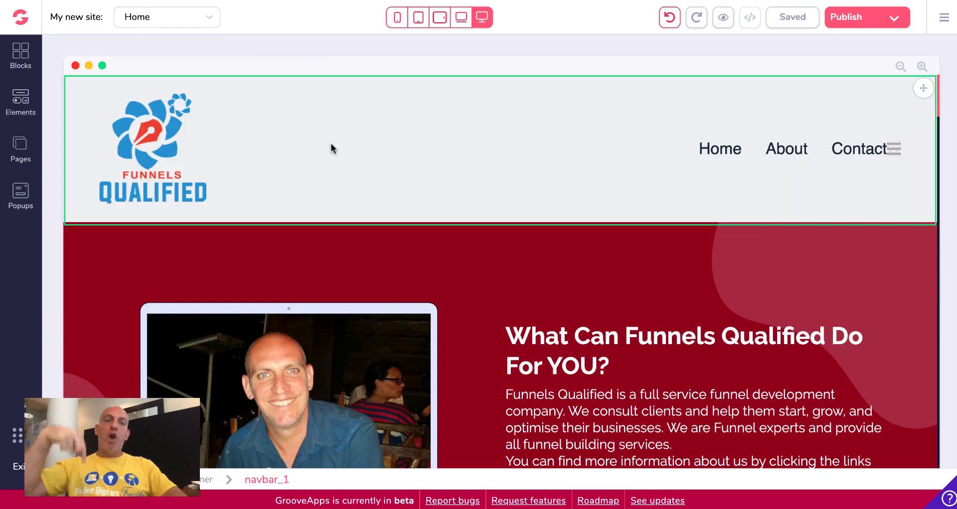